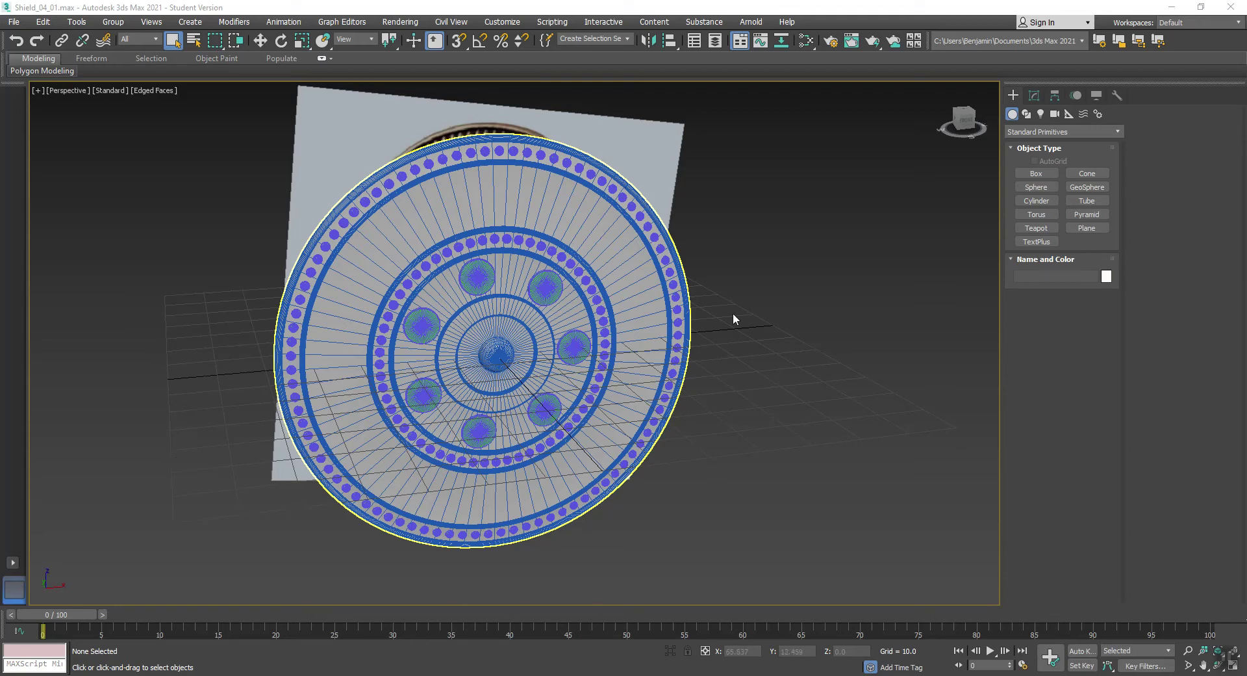
# Step: Clone SHIELD_HP as an independent copy, renaming HP001 to LP to get SHIELD_LP
pyautogui.click(625, 311)
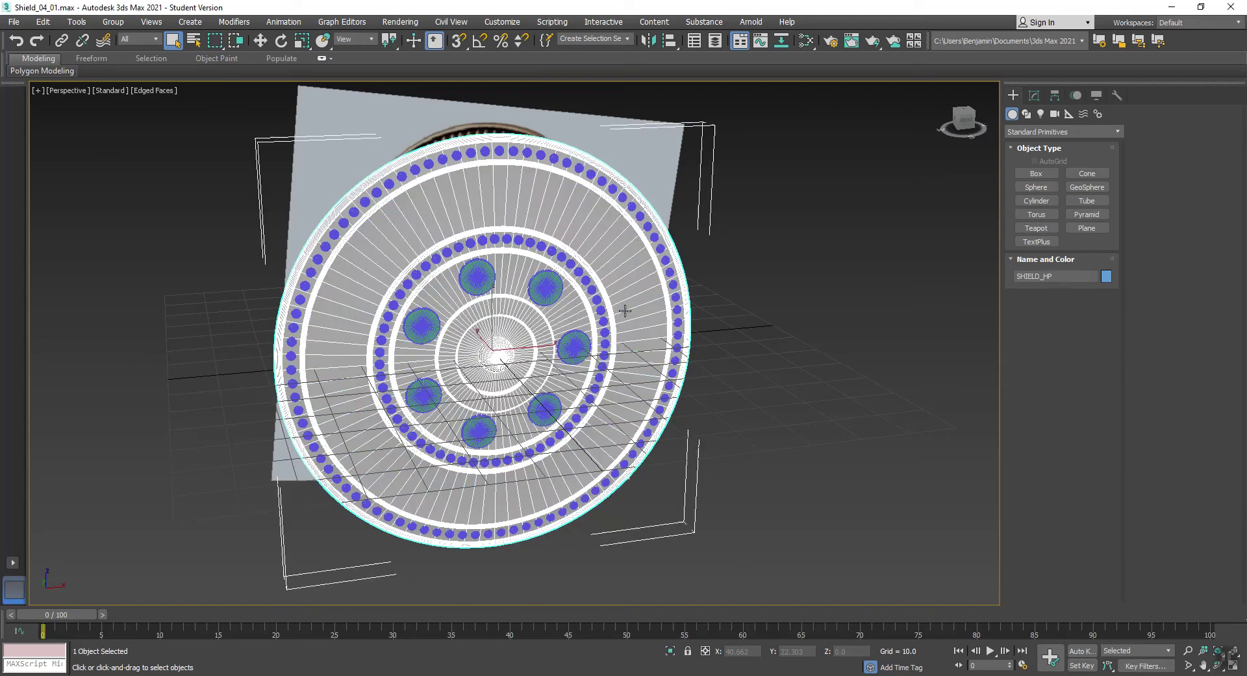
pyautogui.rightClick(625, 310)
pyautogui.click(636, 393)
pyautogui.moveTo(616, 367); pyautogui.dragTo(595, 370)
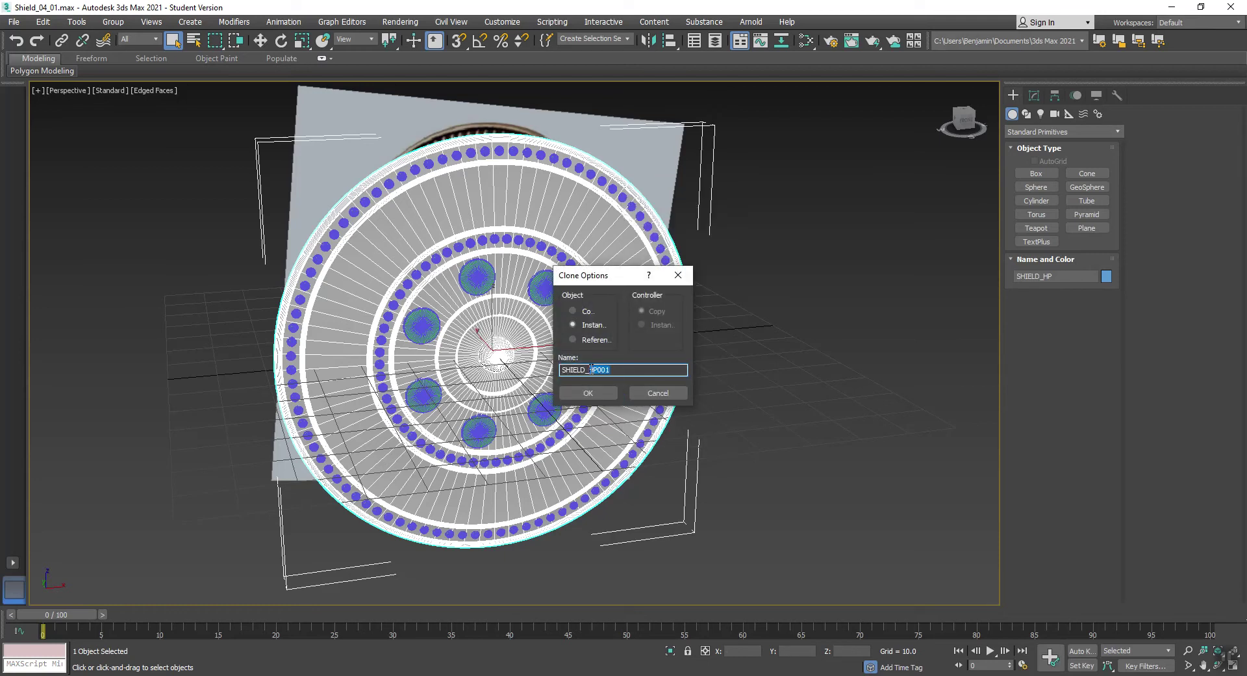
pyautogui.write('LP')
pyautogui.click(574, 391)
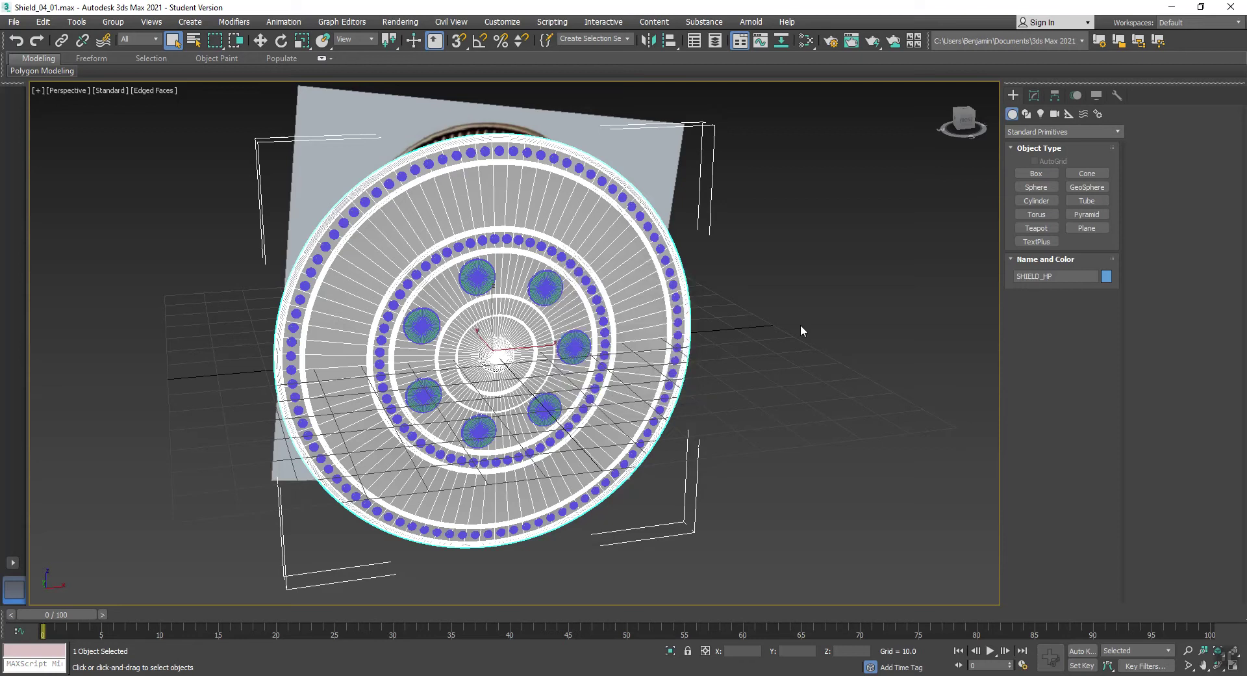
pyautogui.rightClick(751, 267)
# Step: Hide every object except SHIELD_LP and review its modifier stack down to the spline profile
pyautogui.click(780, 217)
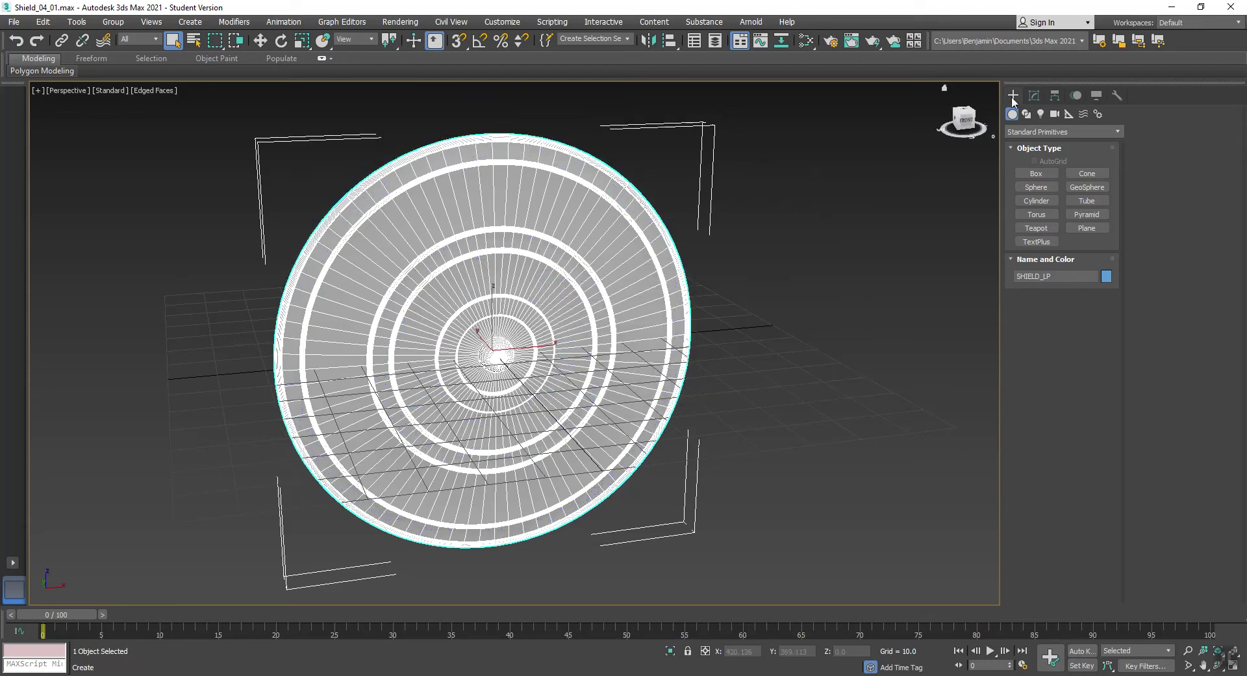
pyautogui.click(1034, 97)
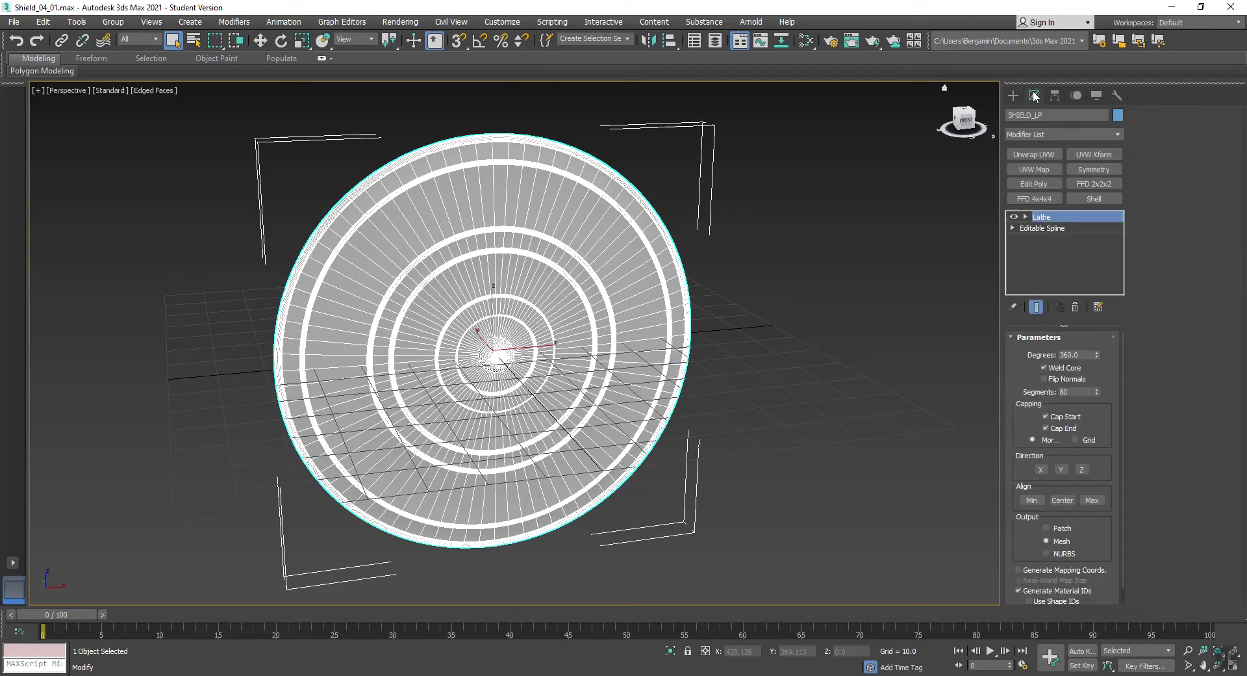
pyautogui.click(1023, 227)
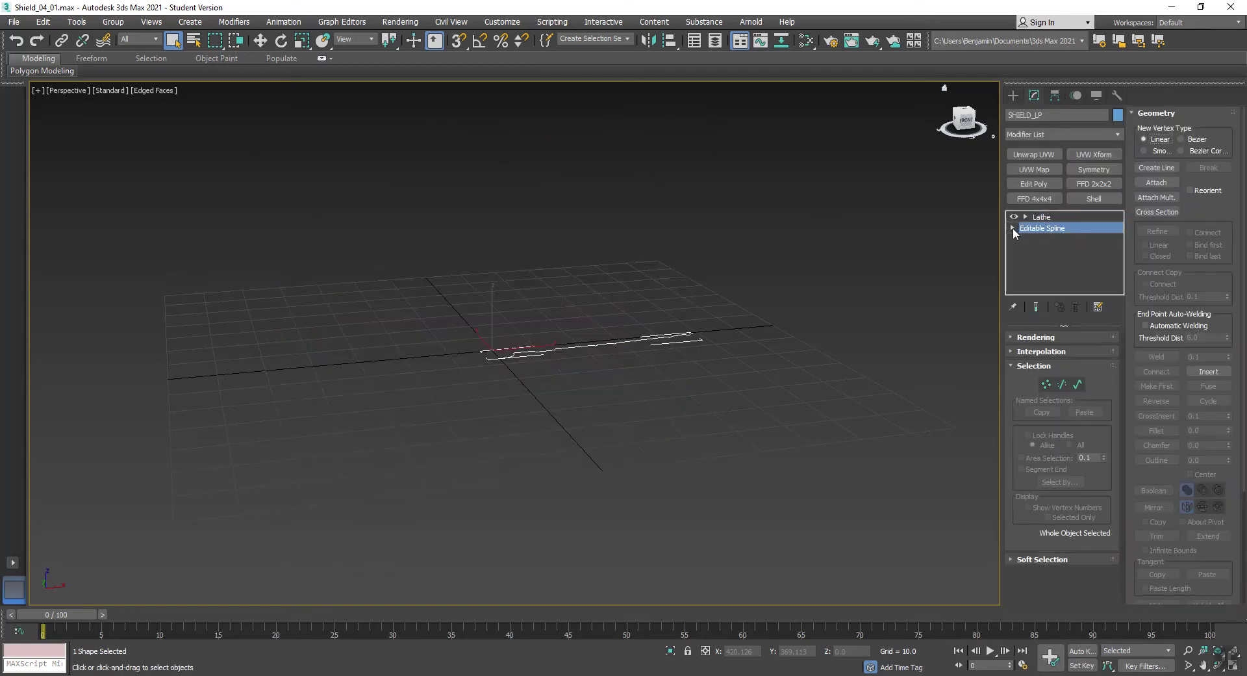
pyautogui.click(1046, 217)
# Step: Convert SHIELD_LP to an Editable Poly and look over the dense mesh
pyautogui.rightClick(433, 193)
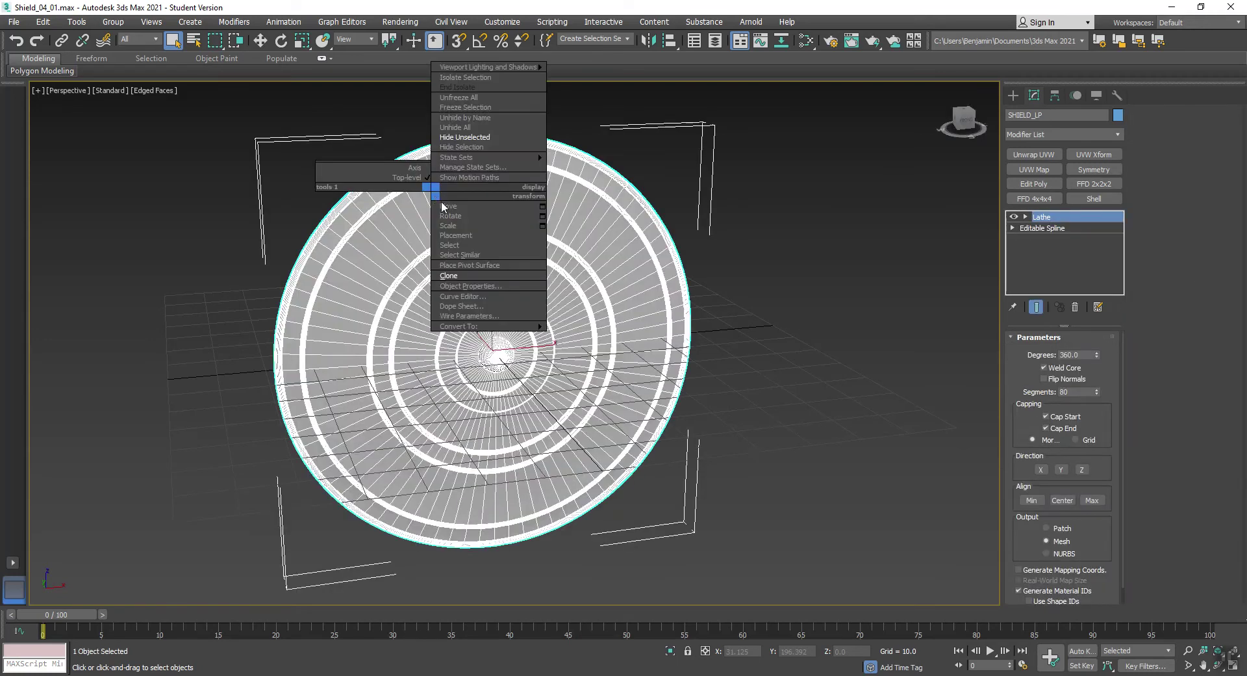
pyautogui.moveTo(484, 326)
pyautogui.click(559, 336)
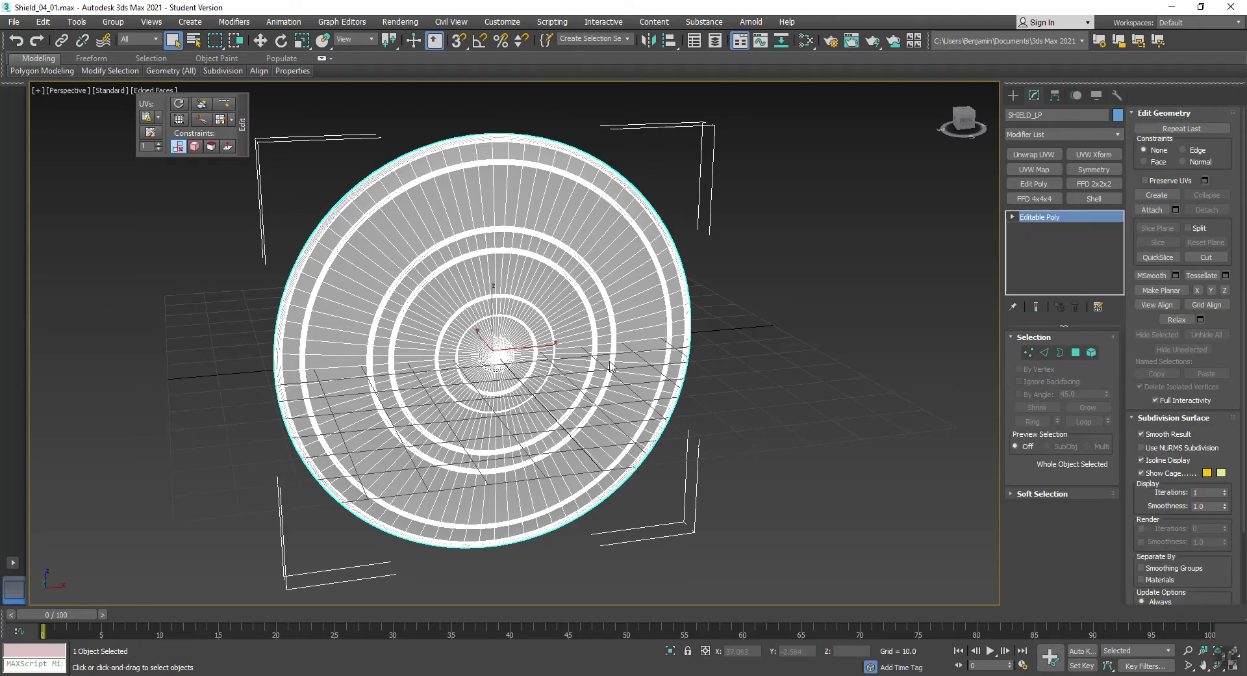
pyautogui.scroll(4, 499, 386)
pyautogui.scroll(-2, 499, 385)
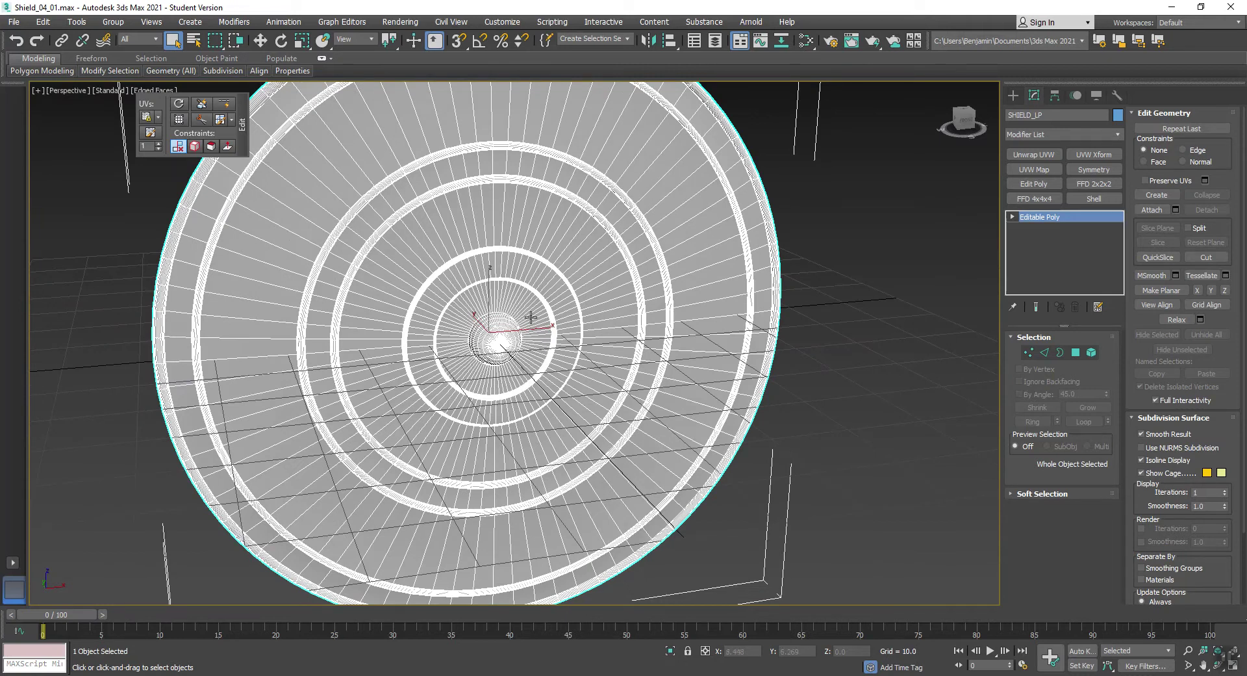
pyautogui.moveTo(542, 280); pyautogui.dragTo(560, 349, button='middle')
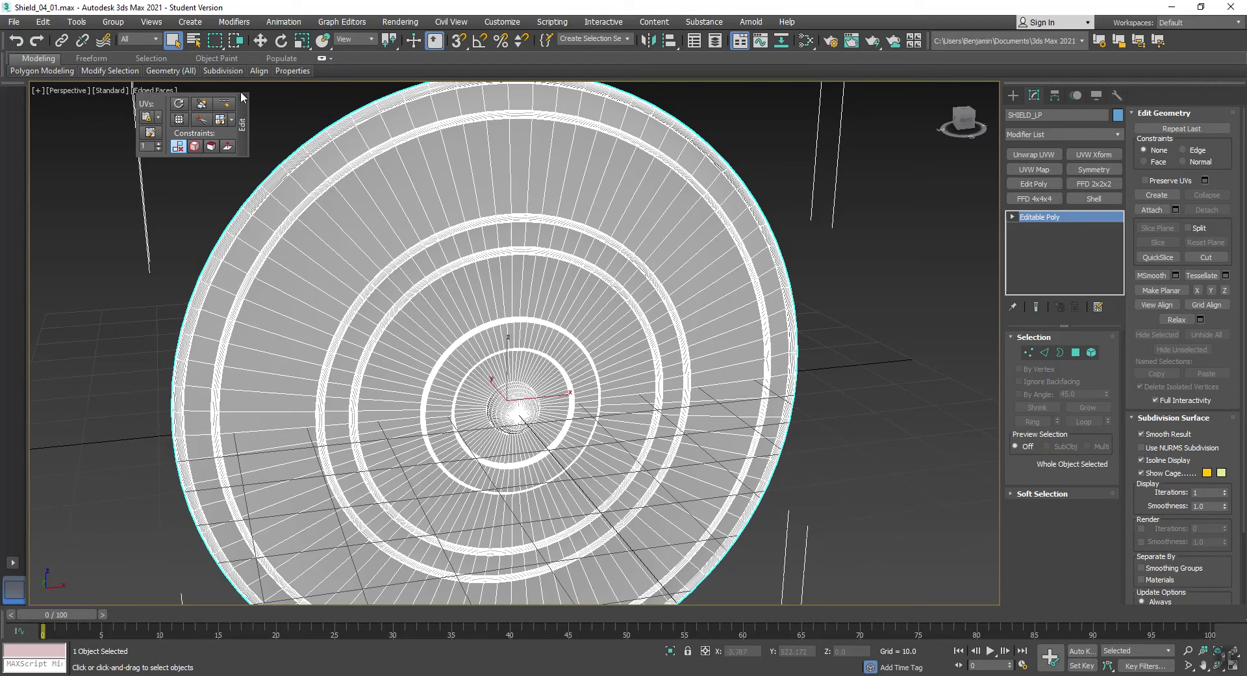
# Step: Switch SHIELD_LP's Editable Poly to Edge sub-object level
pyautogui.moveTo(143, 99); pyautogui.dragTo(86, 135)
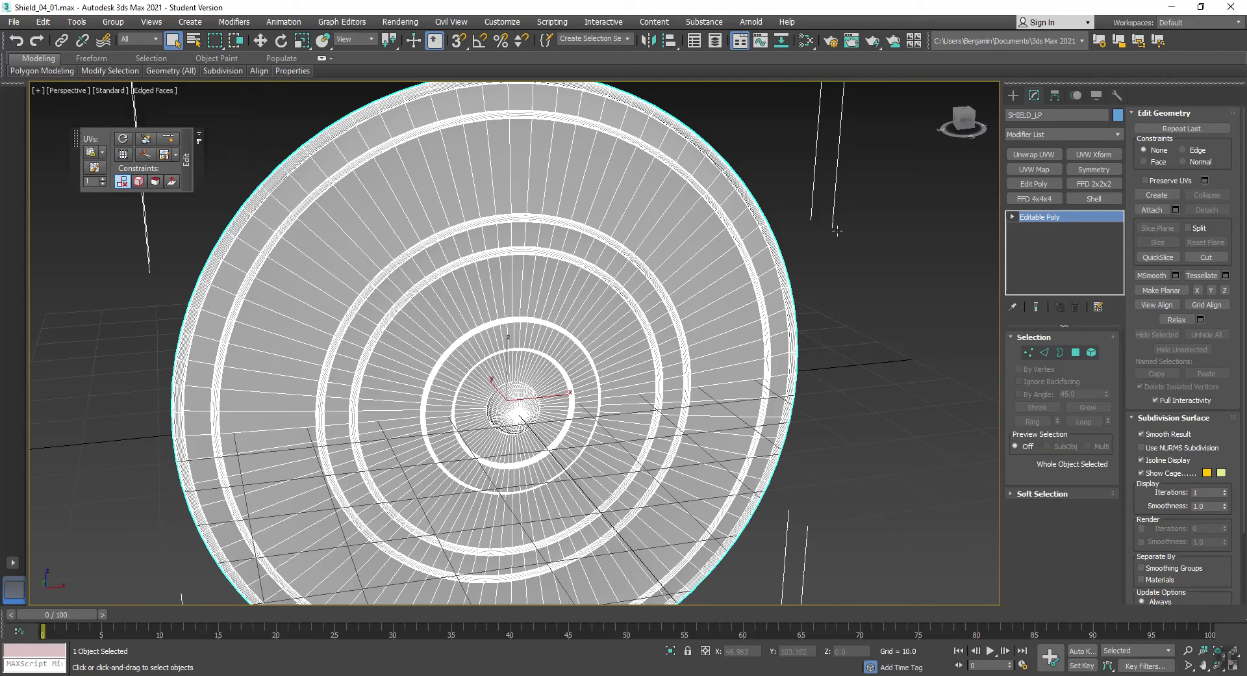
pyautogui.click(1012, 217)
pyautogui.click(1040, 241)
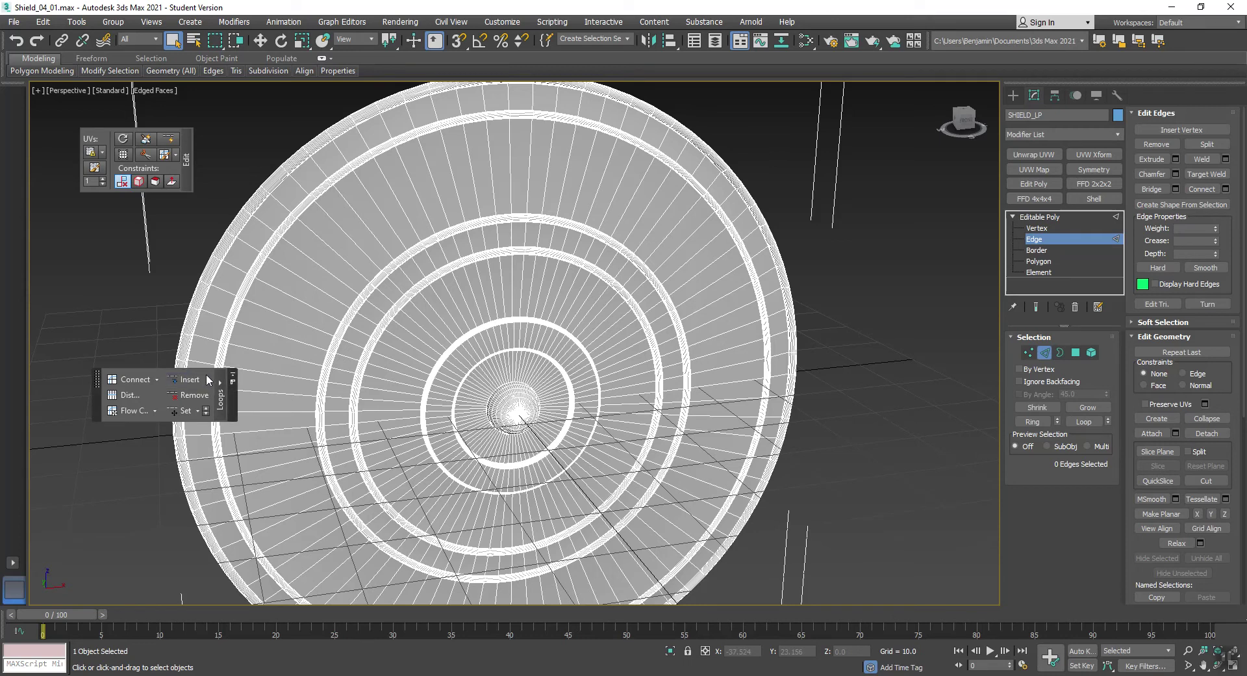
# Step: Float the Loops panel off the ribbon into the viewport and recentre the shield
pyautogui.moveTo(208, 380); pyautogui.dragTo(311, 99)
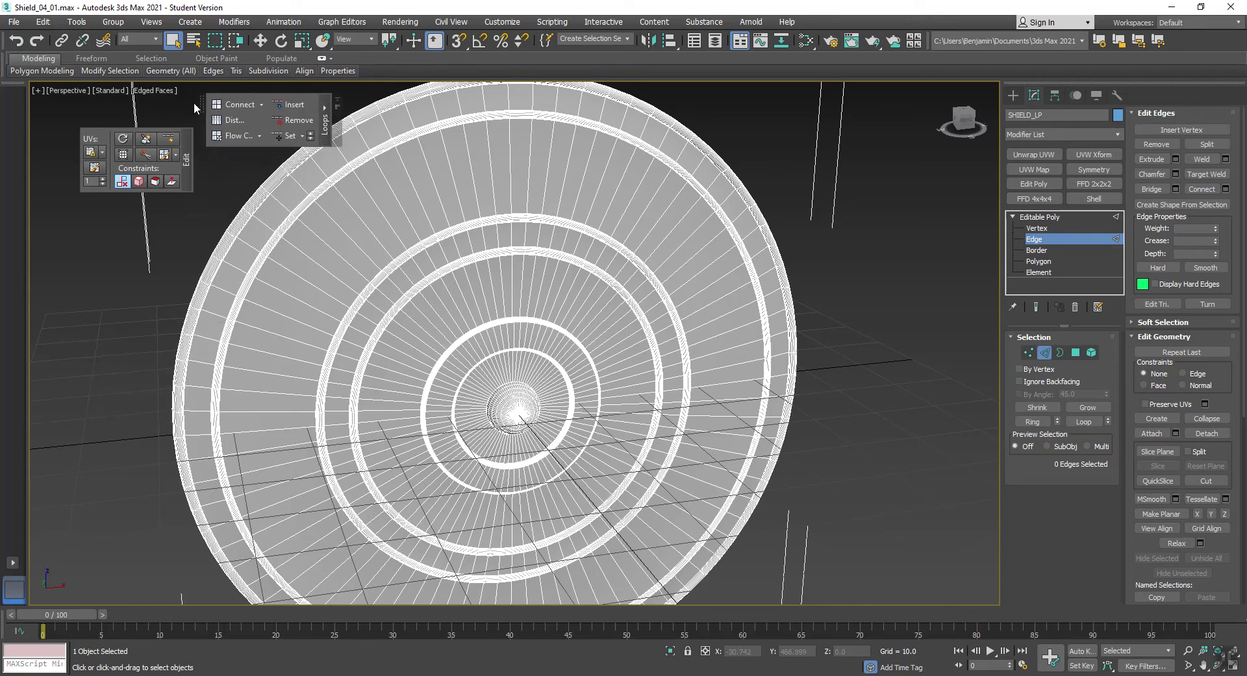
pyautogui.moveTo(201, 100); pyautogui.dragTo(318, 72)
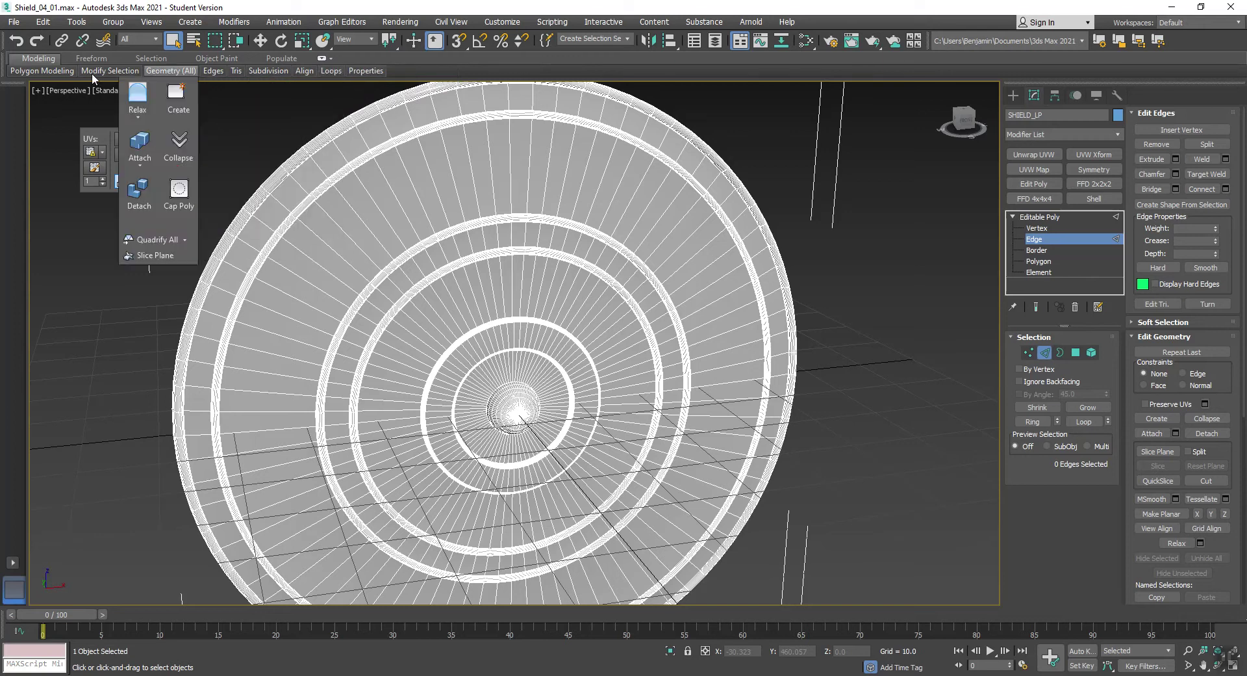
pyautogui.moveTo(333, 72)
pyautogui.moveTo(333, 73); pyautogui.dragTo(43, 238)
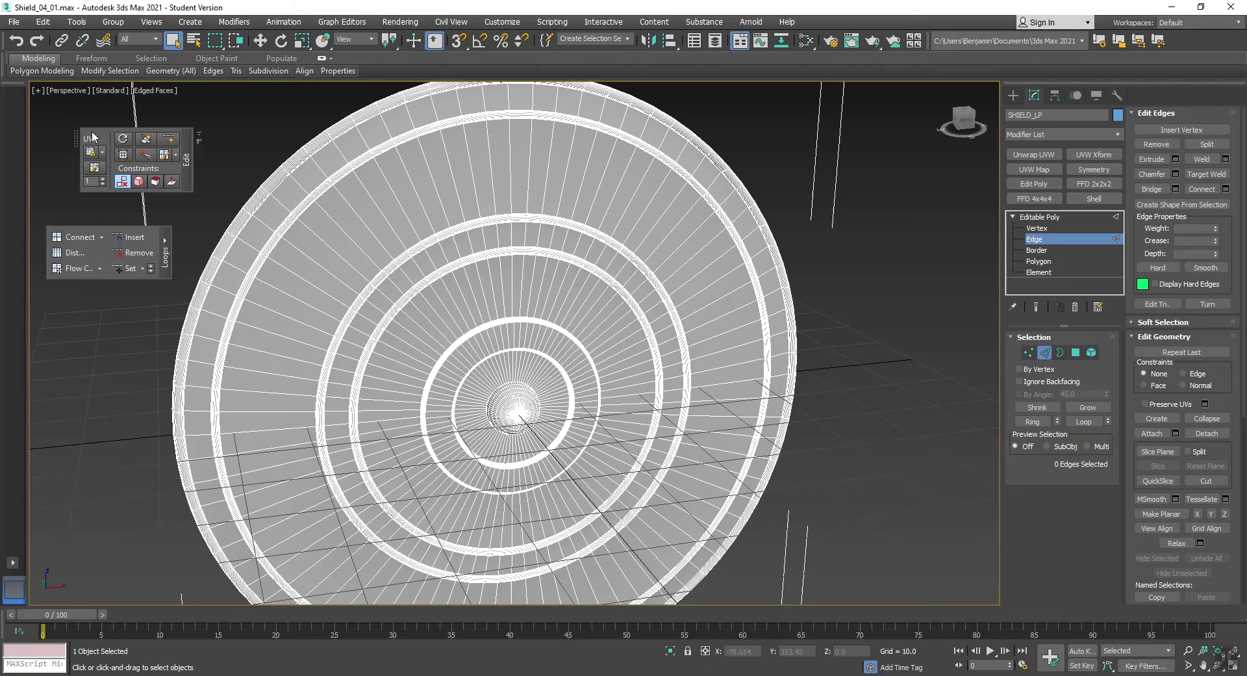
pyautogui.moveTo(78, 140); pyautogui.dragTo(151, 73)
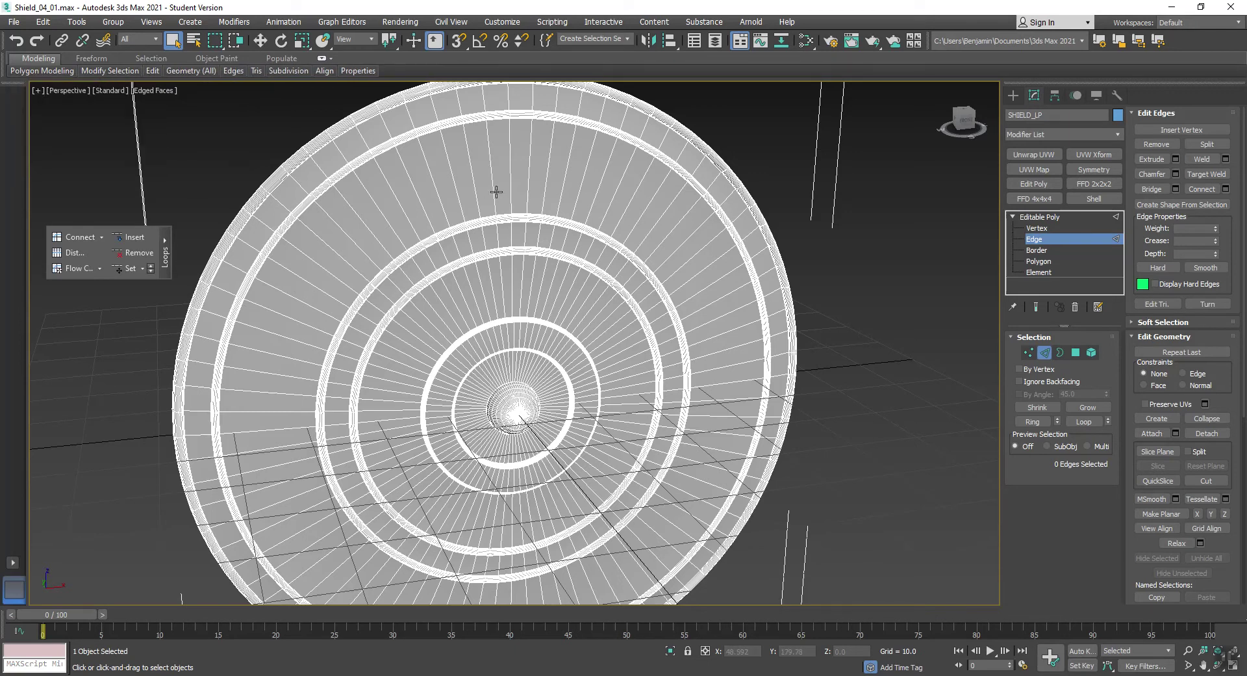
pyautogui.moveTo(486, 217); pyautogui.dragTo(538, 220, button='middle')
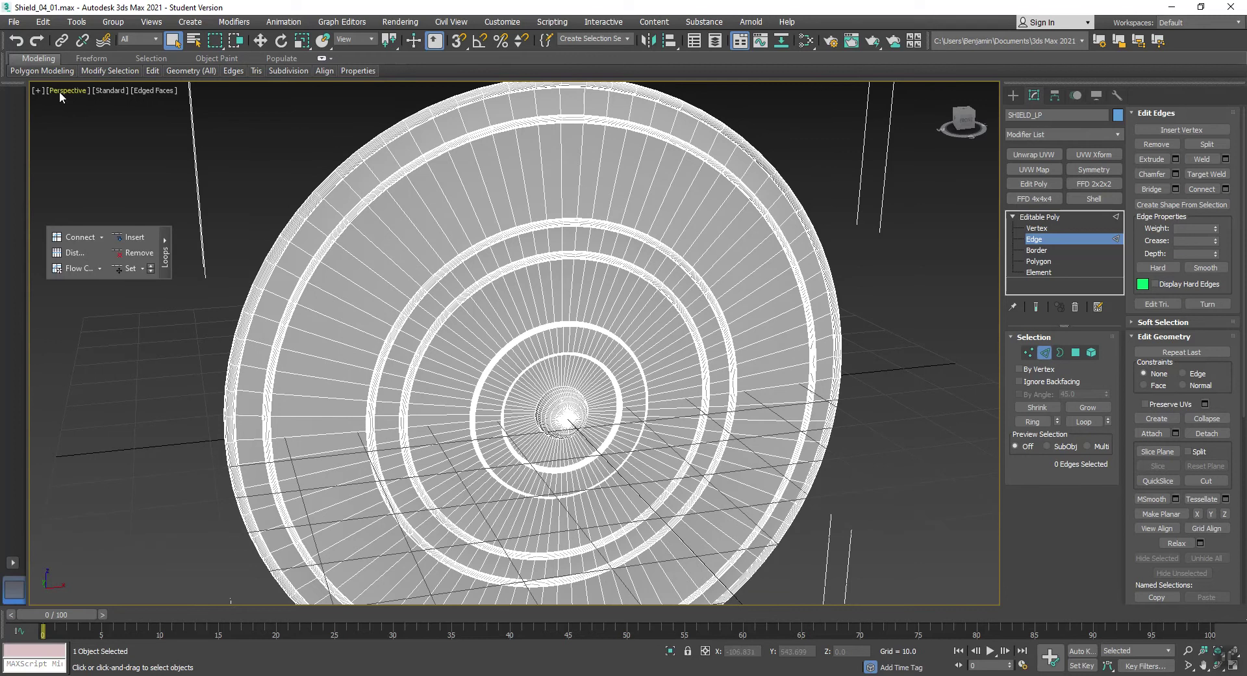
# Step: In the Front view with edged faces shown, remove a band of outer-ring edges
pyautogui.press('f')
pyautogui.moveTo(500, 182); pyautogui.dragTo(552, 214, button='middle')
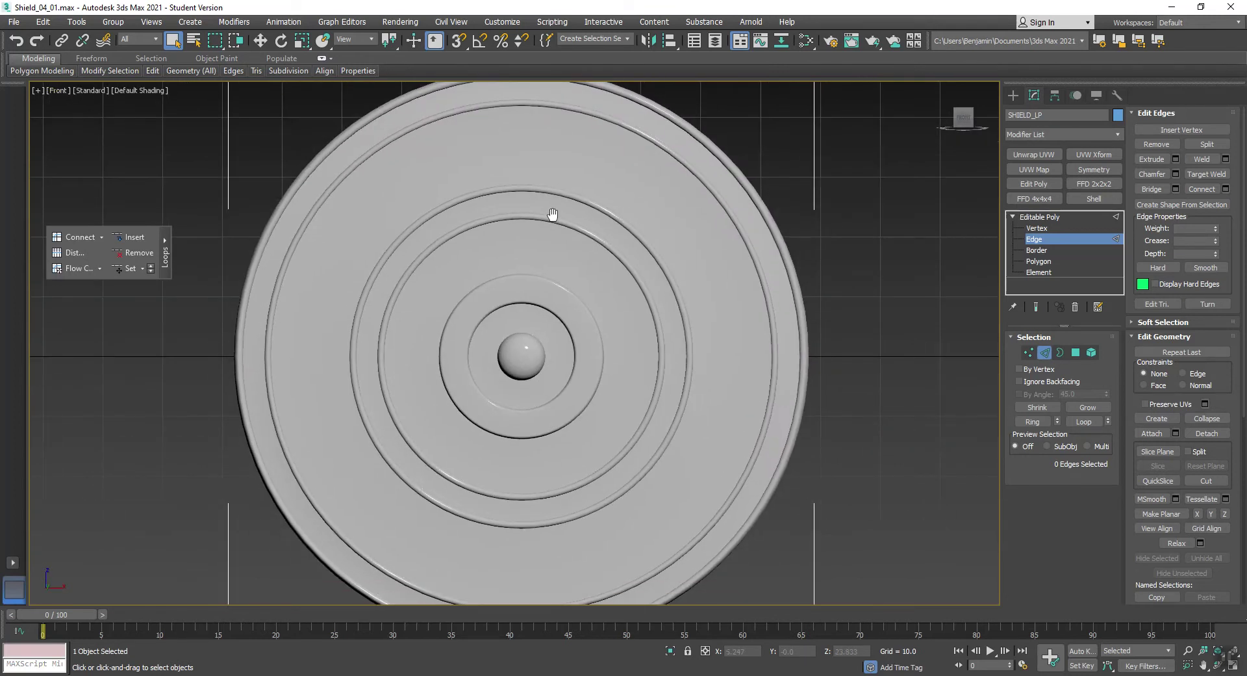
pyautogui.press('F4')
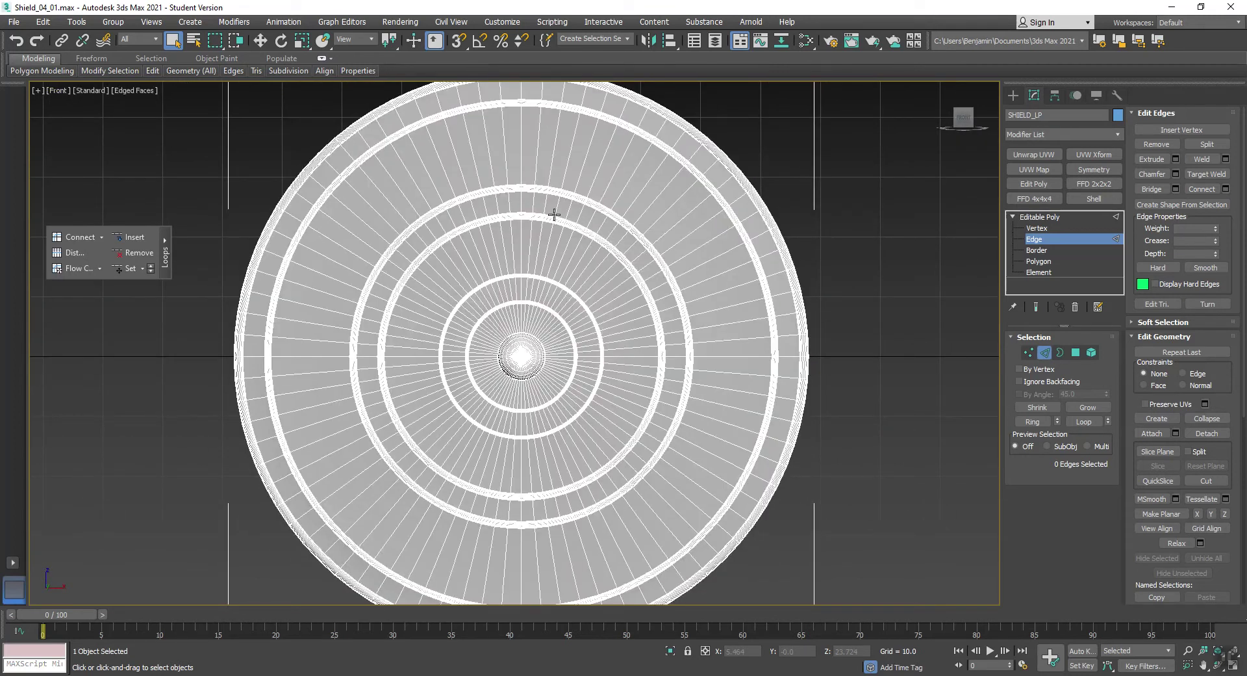
pyautogui.scroll(5, 554, 214)
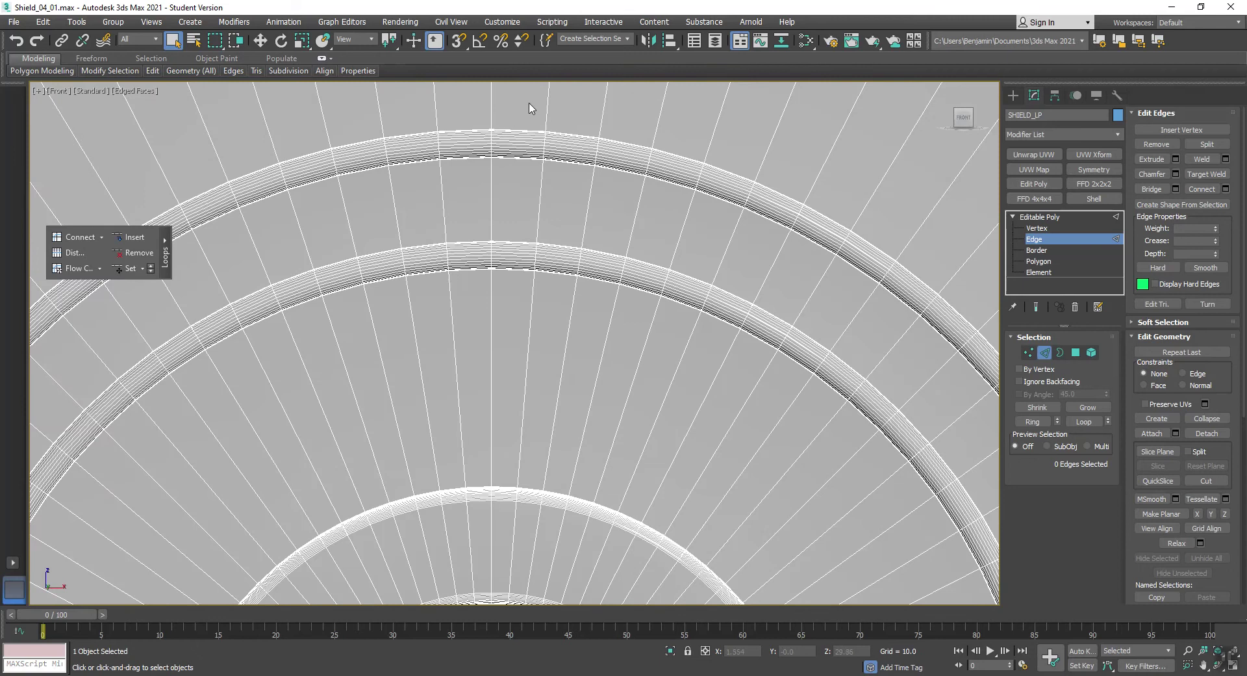
pyautogui.moveTo(518, 98); pyautogui.dragTo(521, 198)
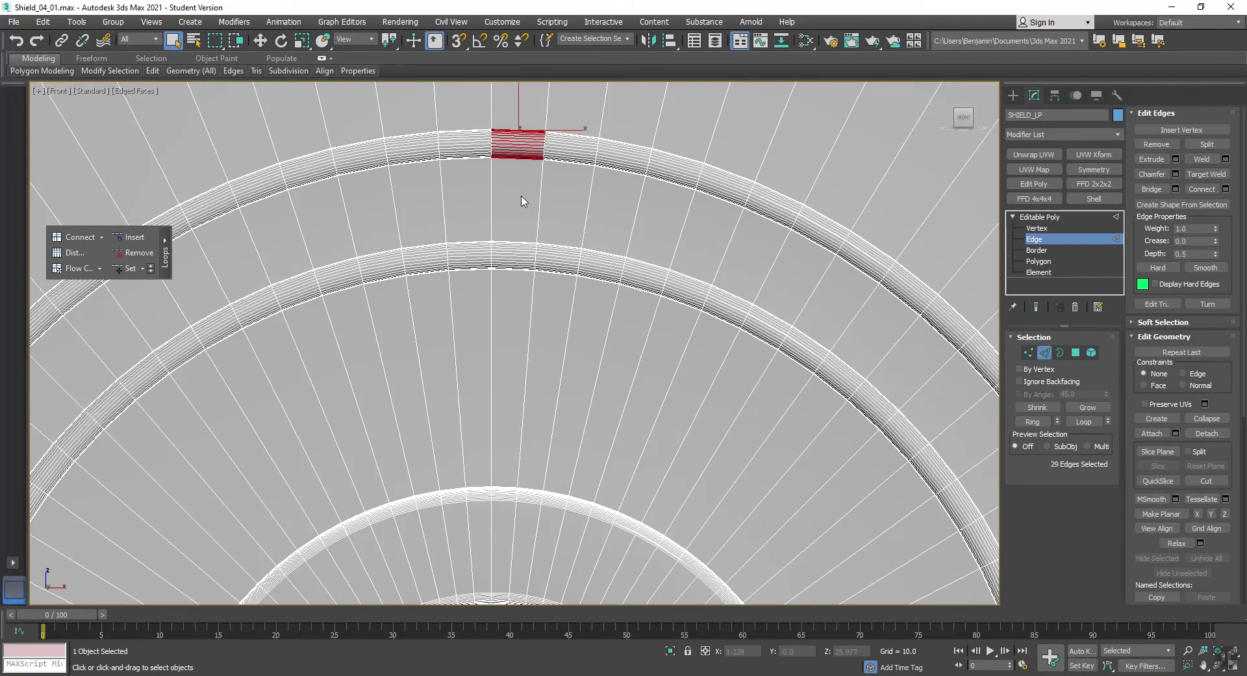
pyautogui.click(131, 259)
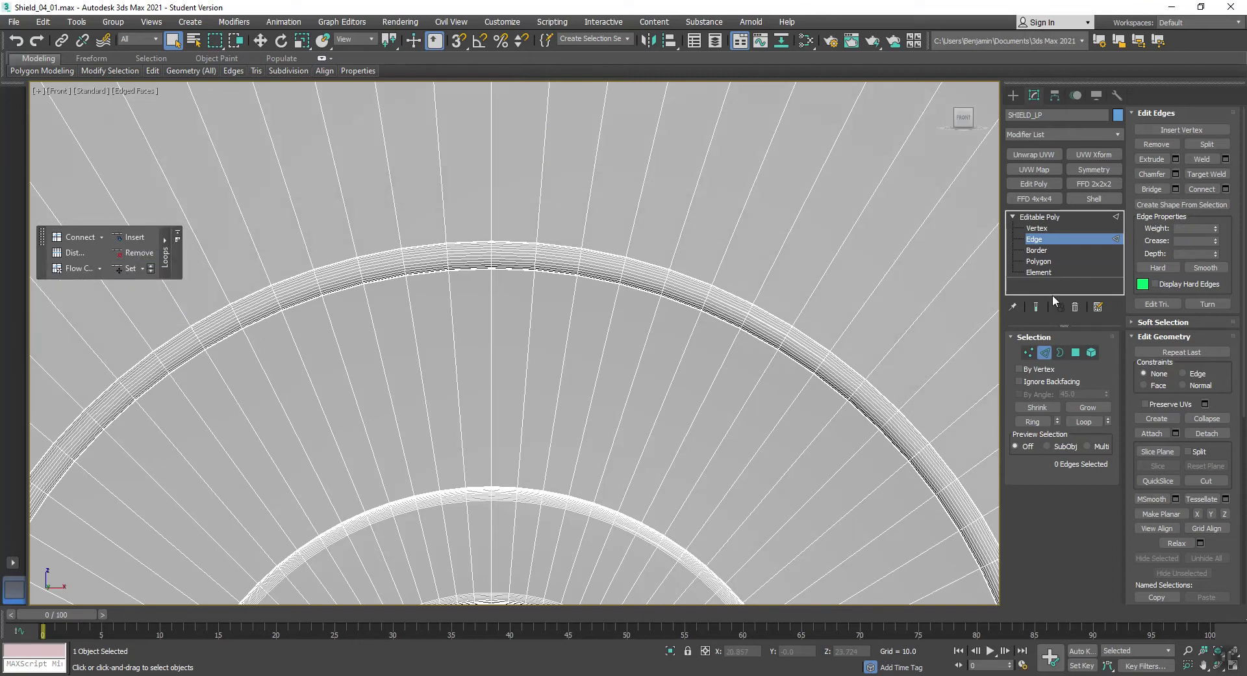
# Step: Select full edge loops across one ring segment and remove them
pyautogui.click(1037, 228)
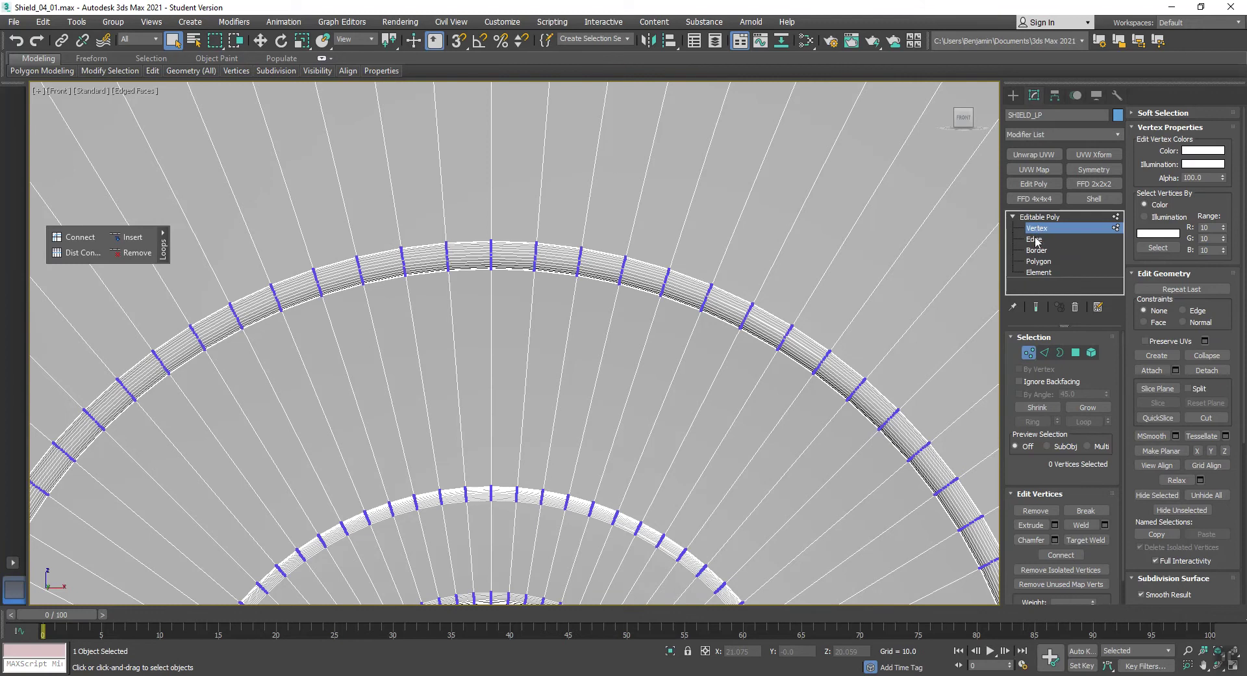
pyautogui.click(1037, 239)
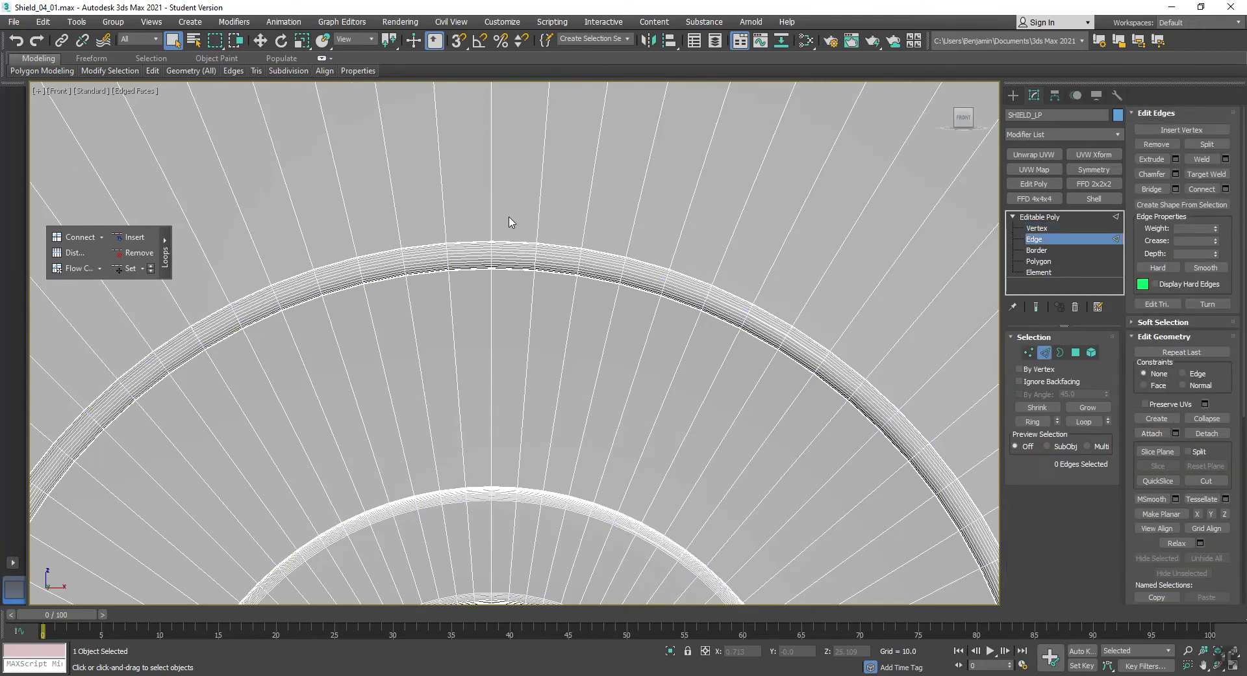
pyautogui.moveTo(508, 249); pyautogui.dragTo(508, 311)
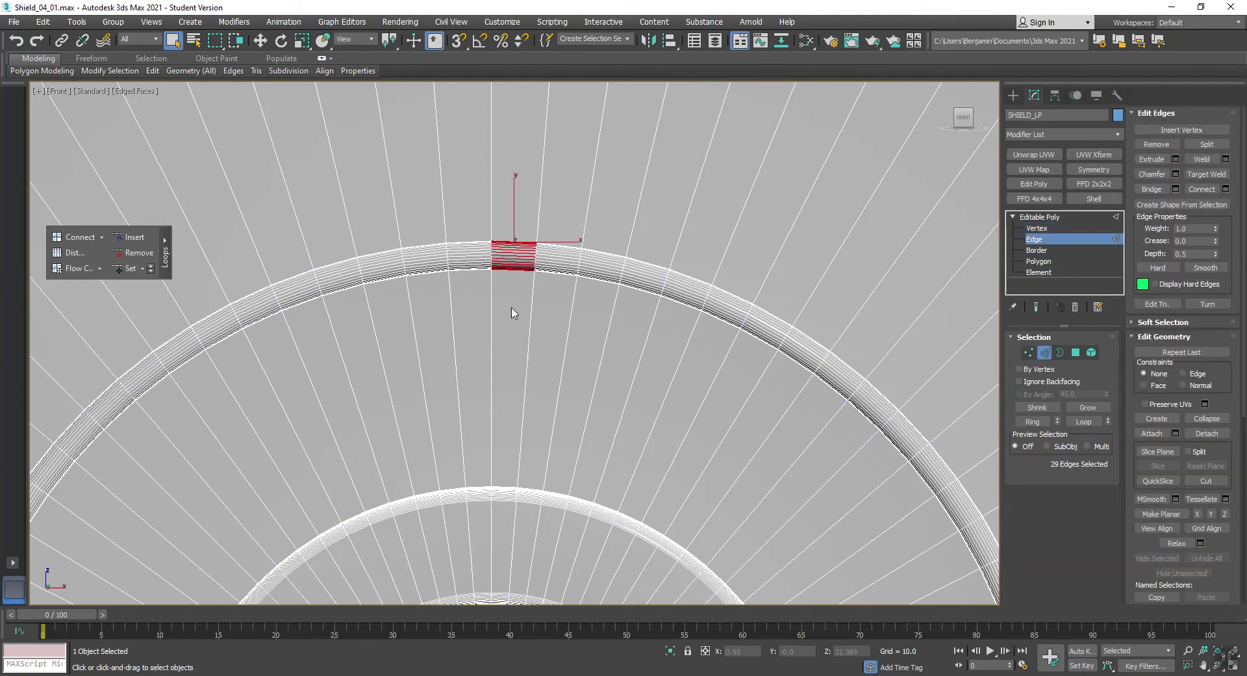
pyautogui.click(1084, 421)
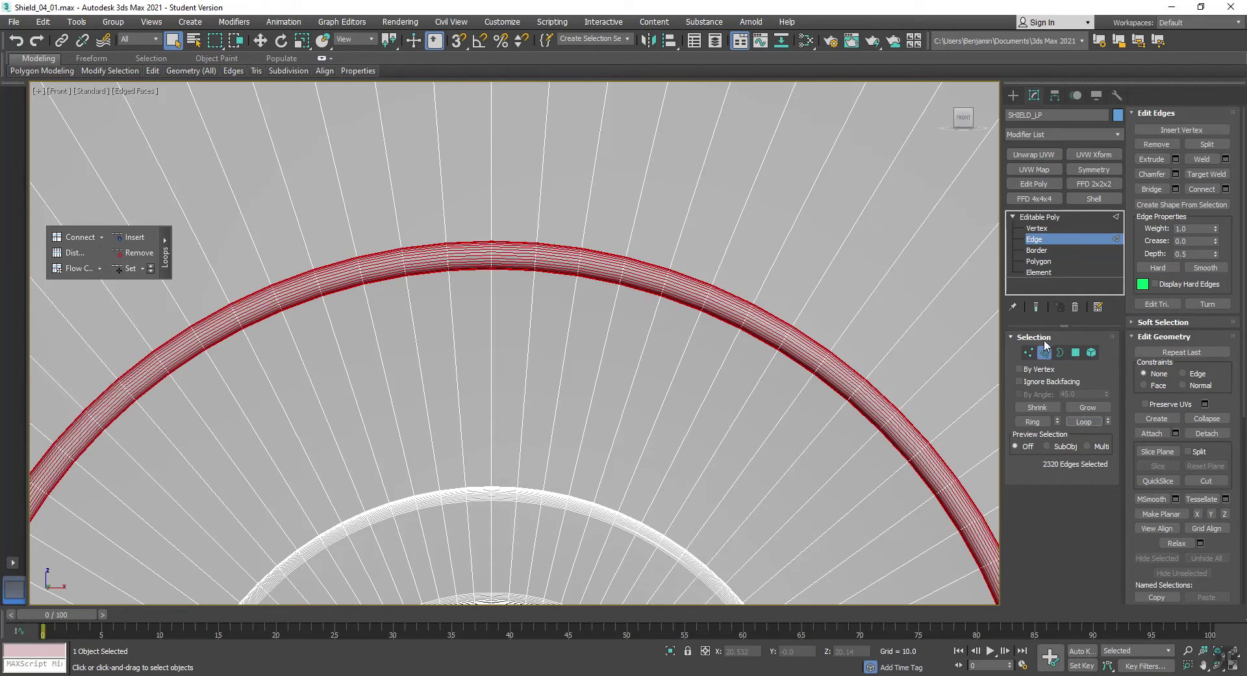
pyautogui.click(1156, 145)
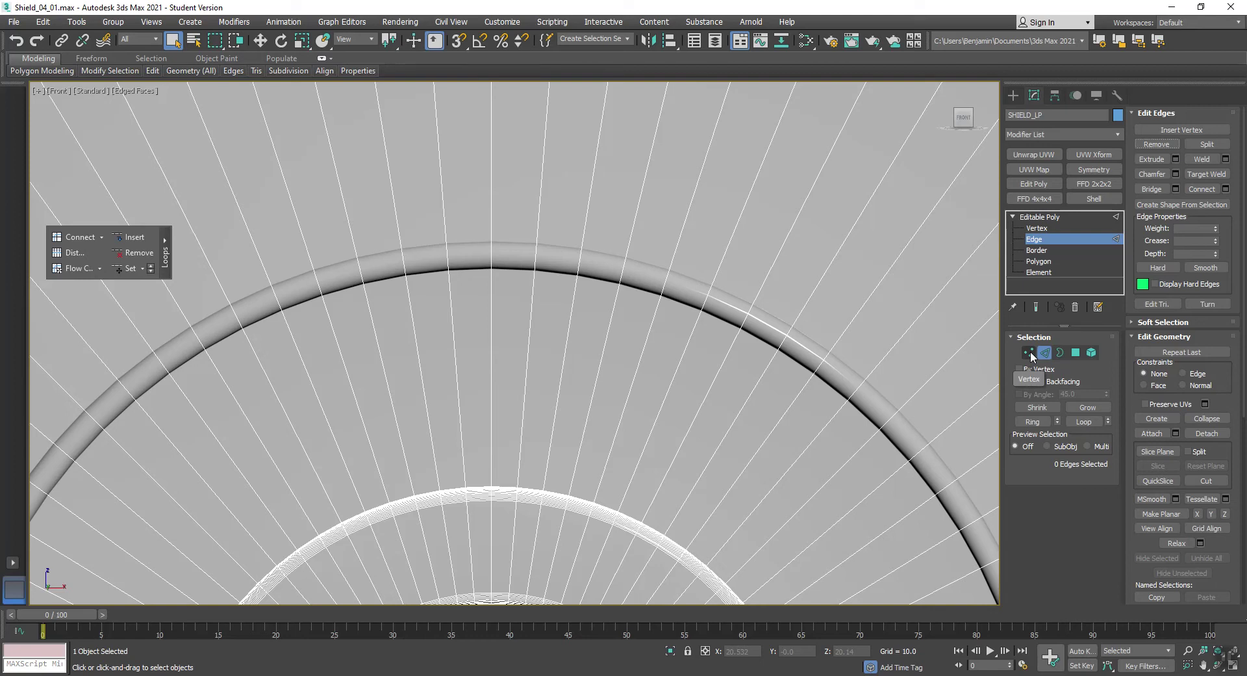
pyautogui.hotkey('ctrl', 'z')
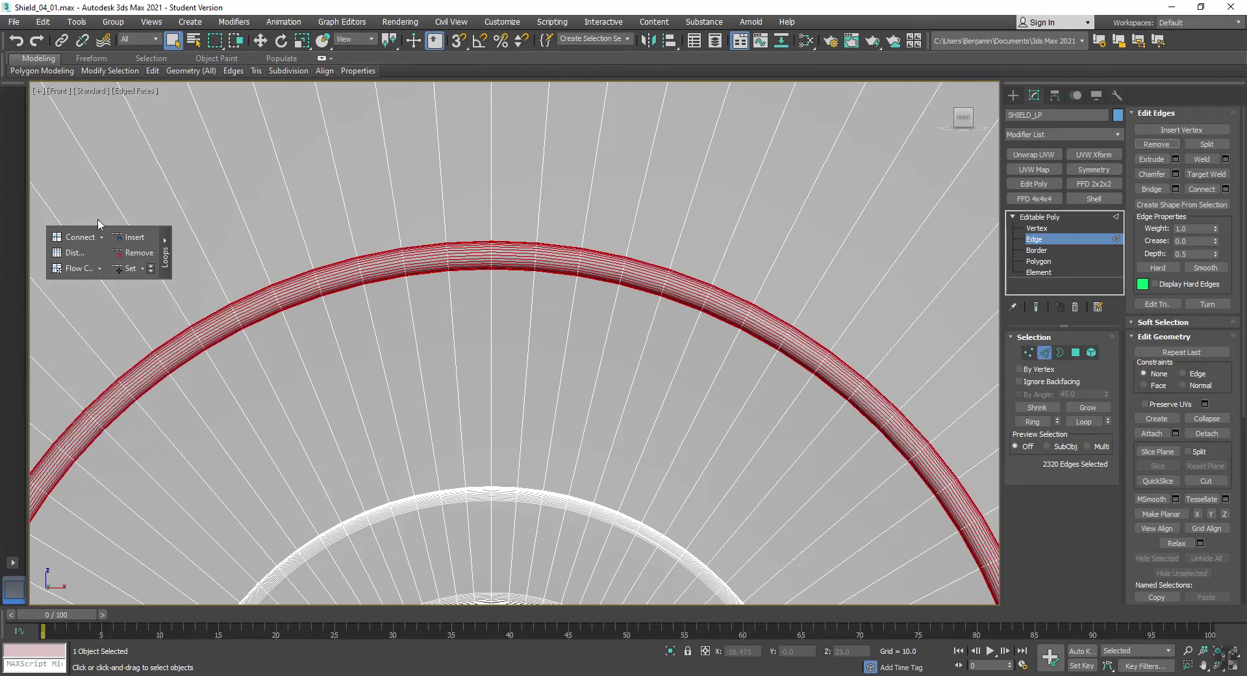
pyautogui.click(136, 253)
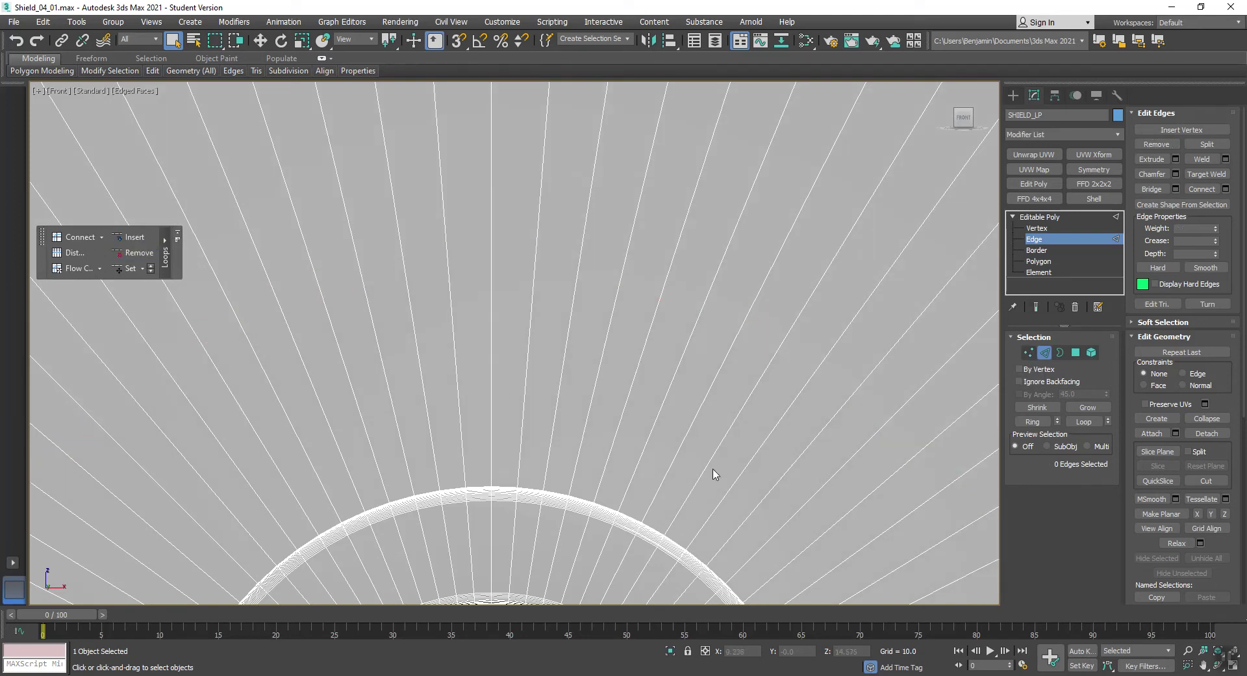
# Step: Strip the remaining support loops from the top of the outer ring
pyautogui.moveTo(543, 476); pyautogui.dragTo(563, 212, button='middle')
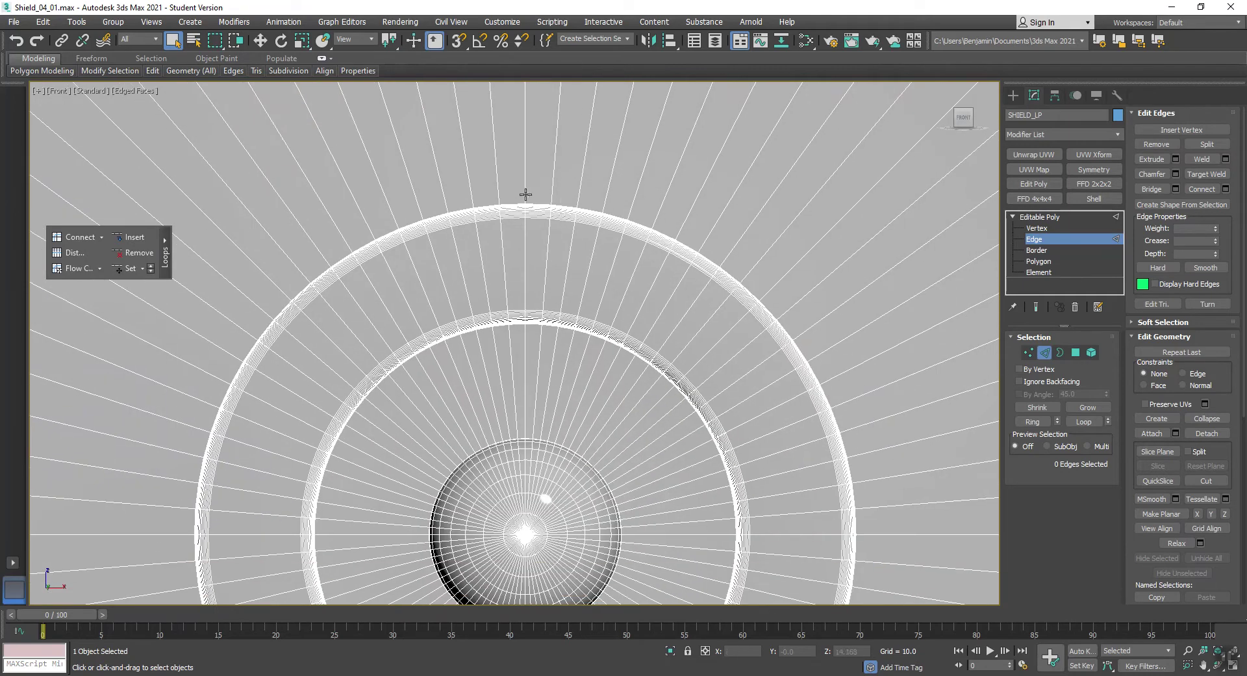
pyautogui.moveTo(546, 189); pyautogui.dragTo(528, 232)
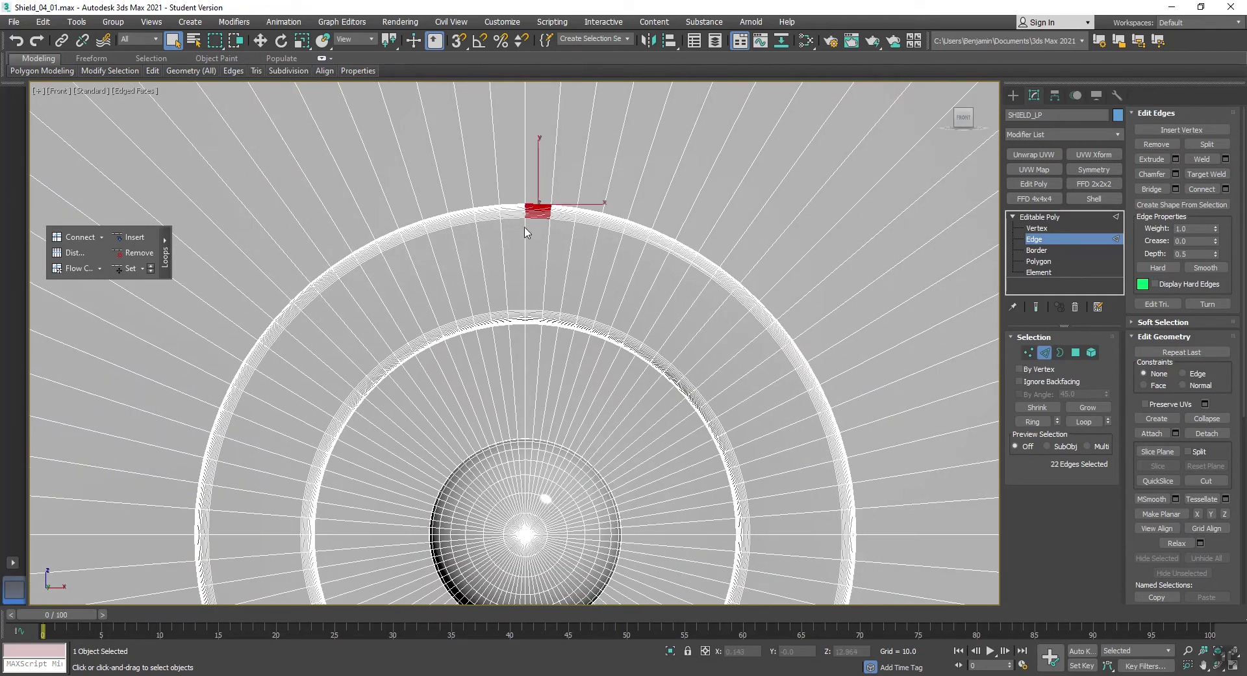
pyautogui.click(82, 239)
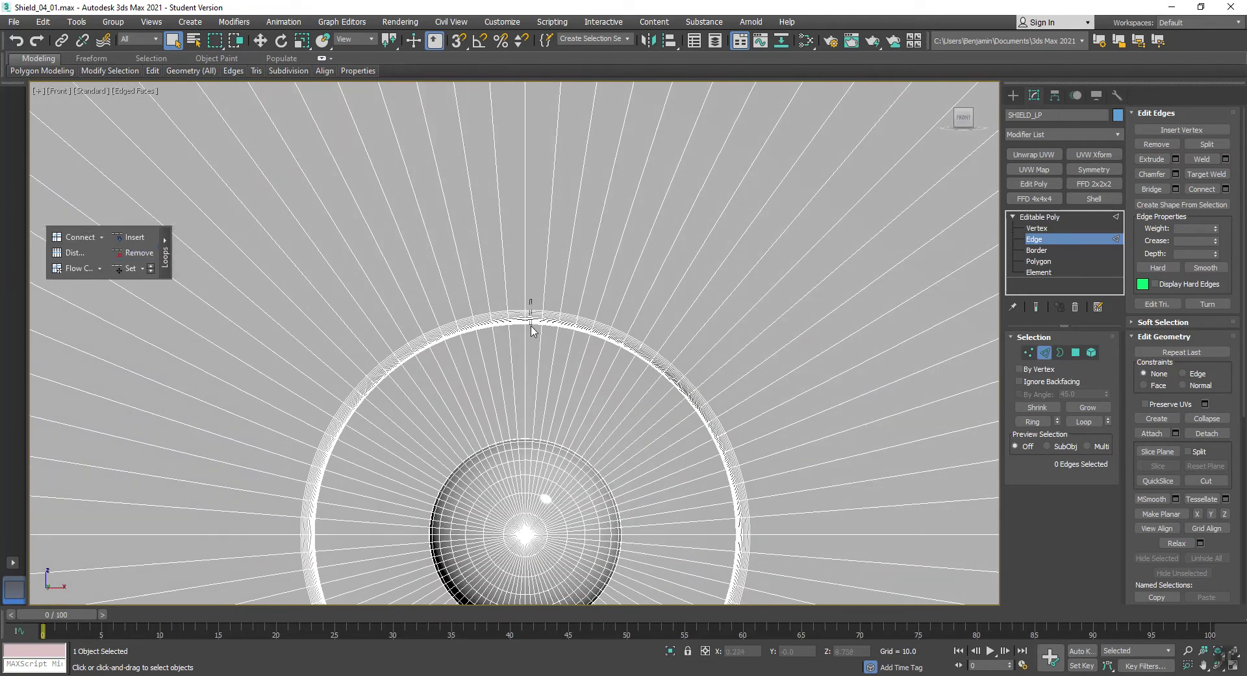
pyautogui.click(530, 325)
pyautogui.click(133, 253)
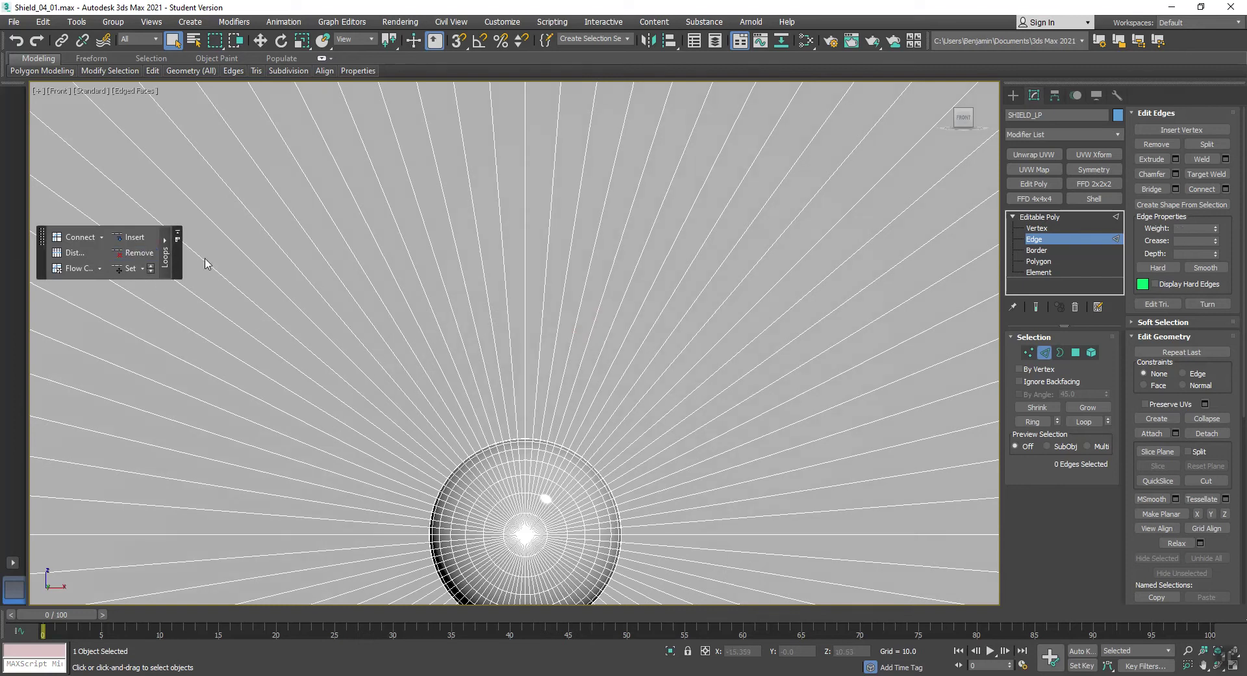
# Step: Remove the inner ring's selected edge loops and return to the four-view layout
pyautogui.scroll(-6, 585, 343)
pyautogui.scroll(4, 579, 179)
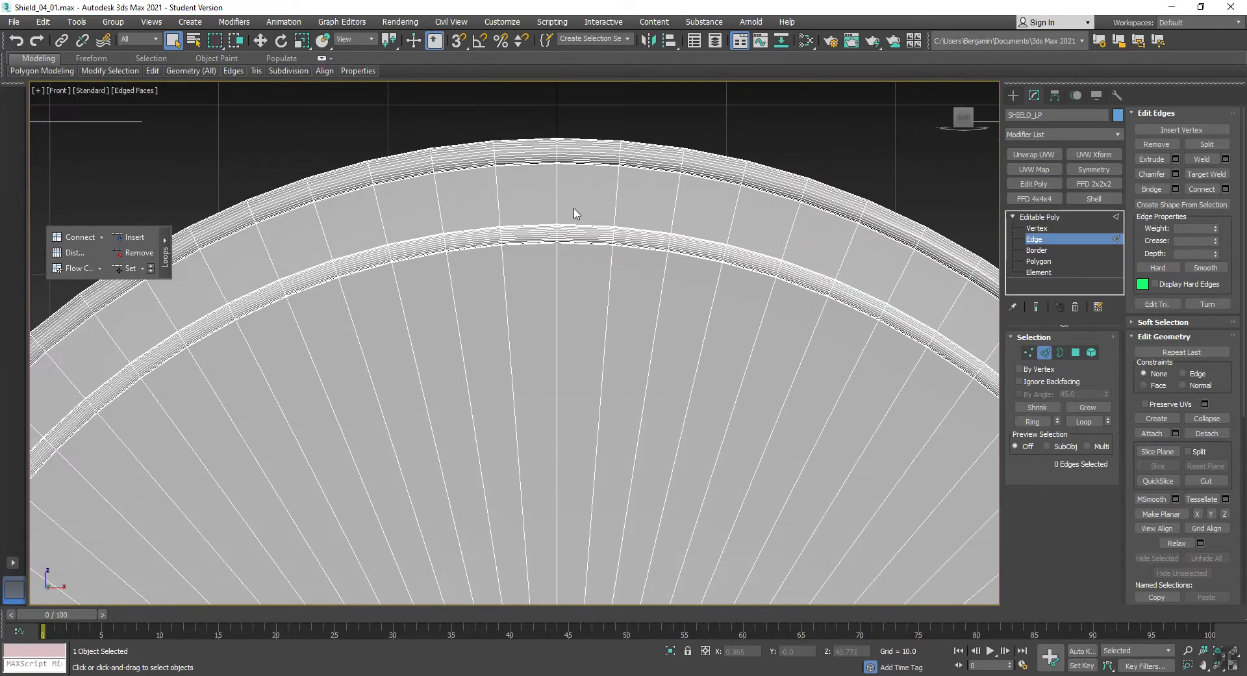
pyautogui.click(578, 242)
pyautogui.click(134, 253)
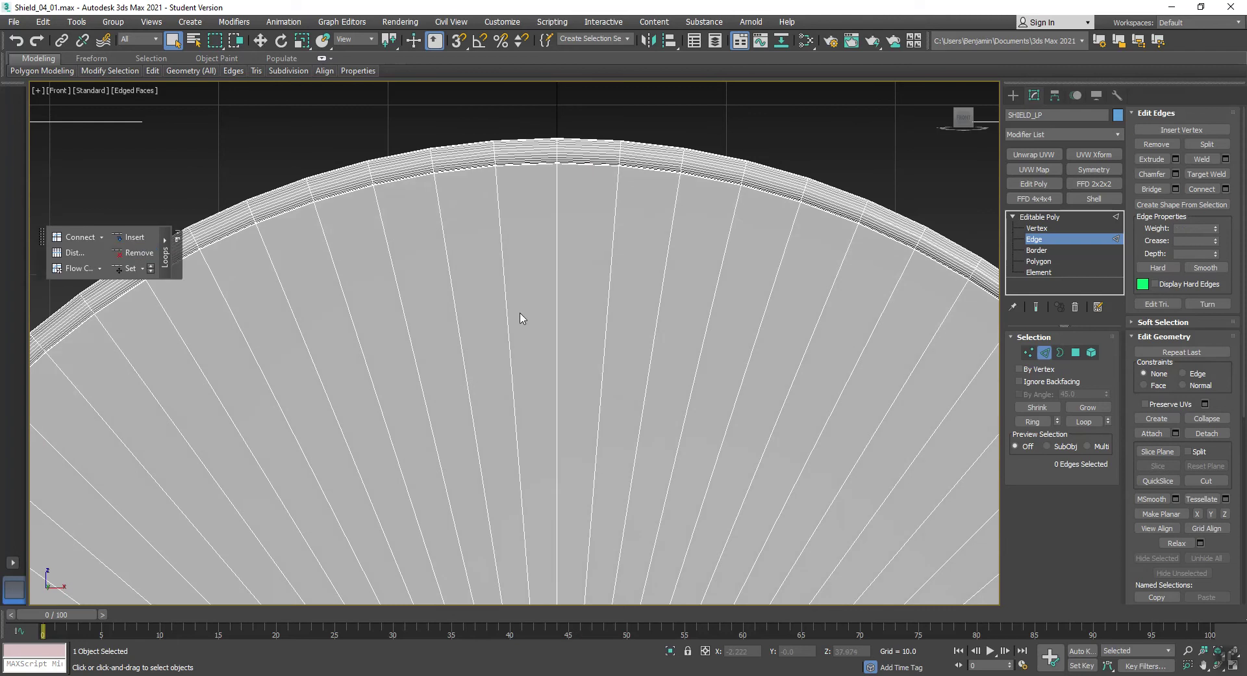
pyautogui.press('z')
pyautogui.hotkey('alt', 'w')
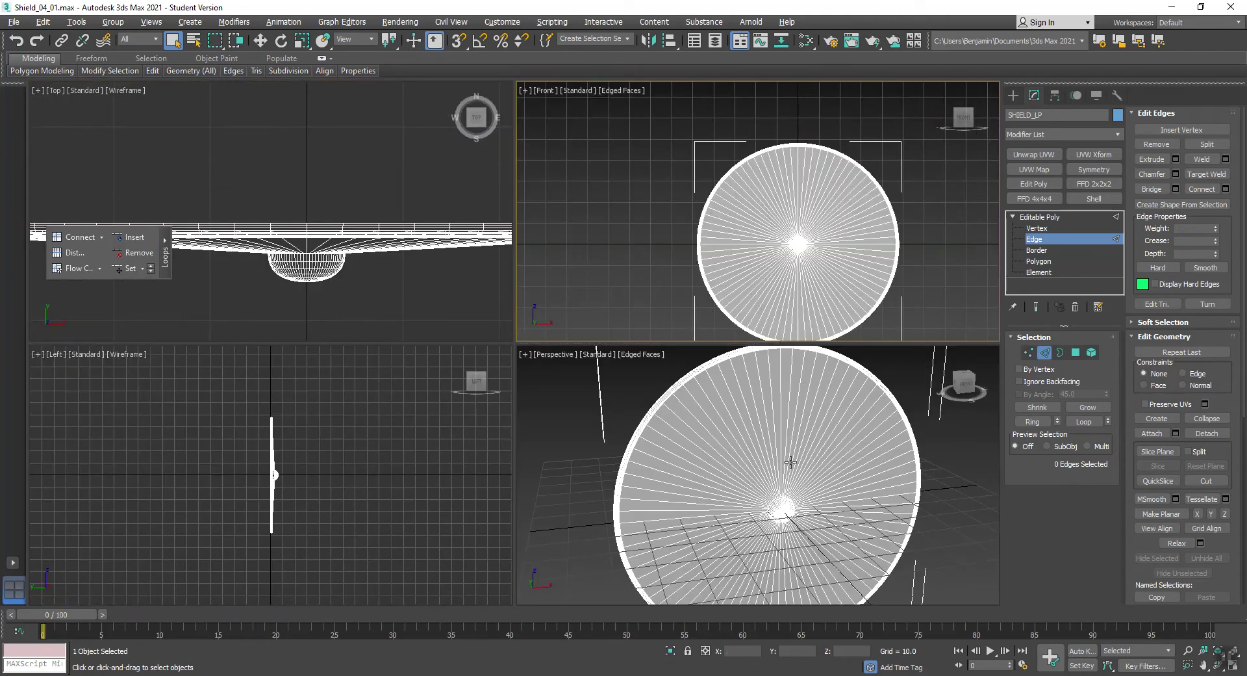
# Step: Maximise the Top viewport and restore the previous single-edge selection
pyautogui.click(356, 223)
pyautogui.hotkey('alt', 'w')
pyautogui.scroll(-1, 567, 323)
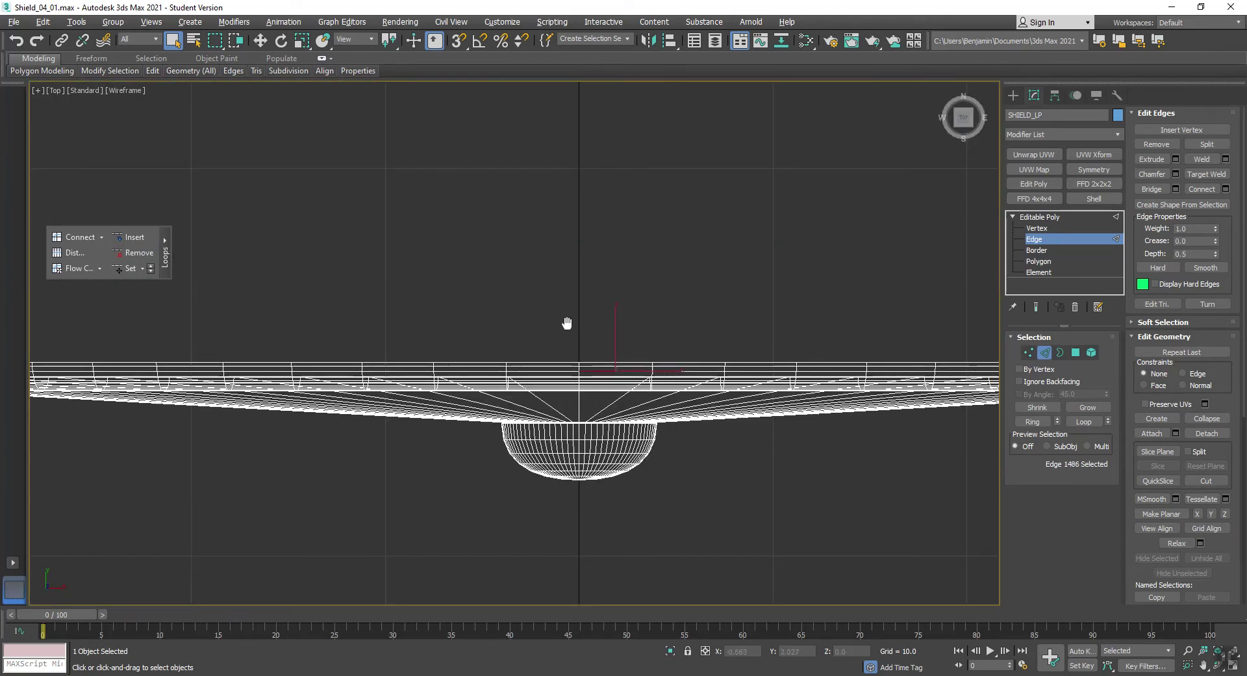
pyautogui.scroll(-5, 575, 354)
pyautogui.click(617, 376)
pyautogui.scroll(4, 616, 374)
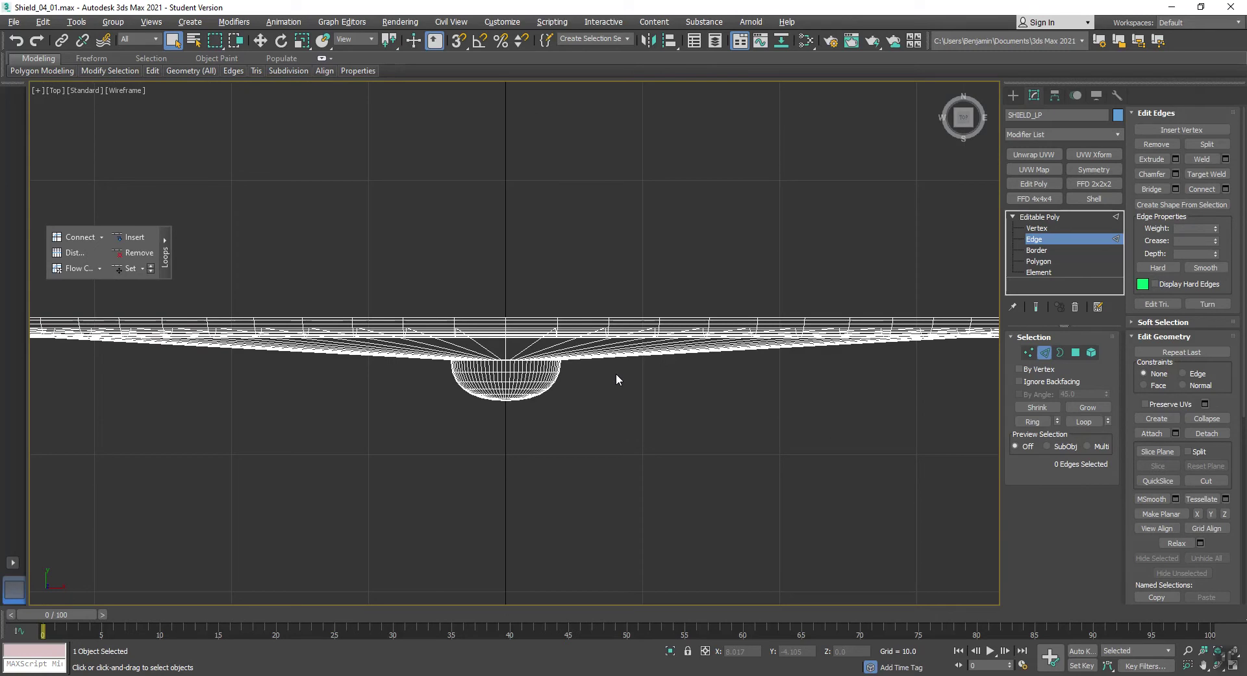
pyautogui.hotkey('ctrl', 'z')
# Step: Undo to bring back the removed rim loops, deselect all, and maximise the Front view
pyautogui.hotkey('alt', 'r')
pyautogui.hotkey('ctrl', 'shift', 'e')
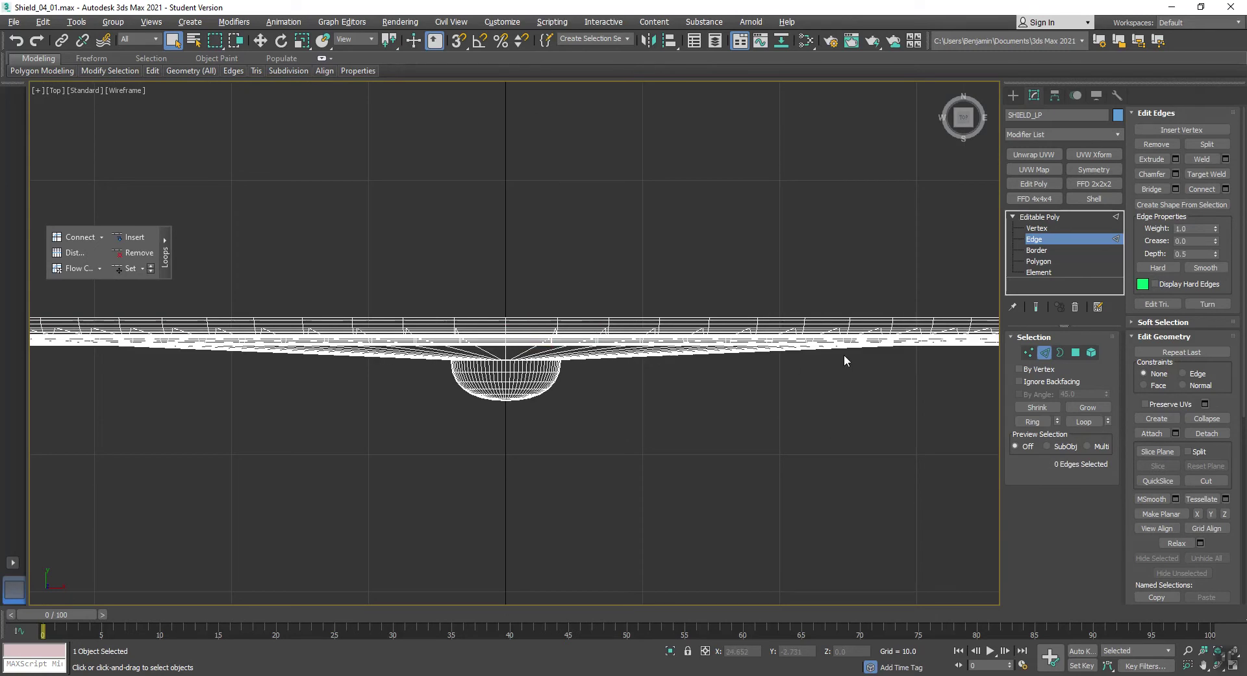
pyautogui.hotkey('ctrl', 'z')
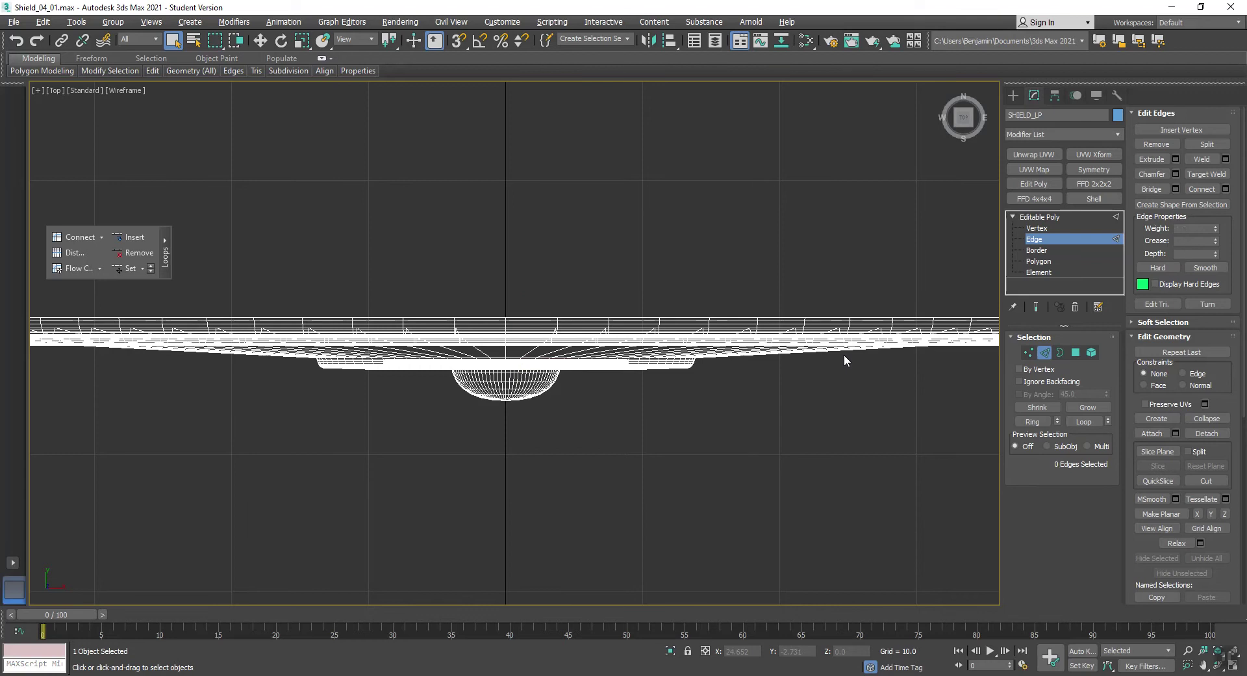
pyautogui.hotkey('alt', 'r')
pyautogui.hotkey('ctrl', 'z')
pyautogui.hotkey('ctrl', 'shift', 'e')
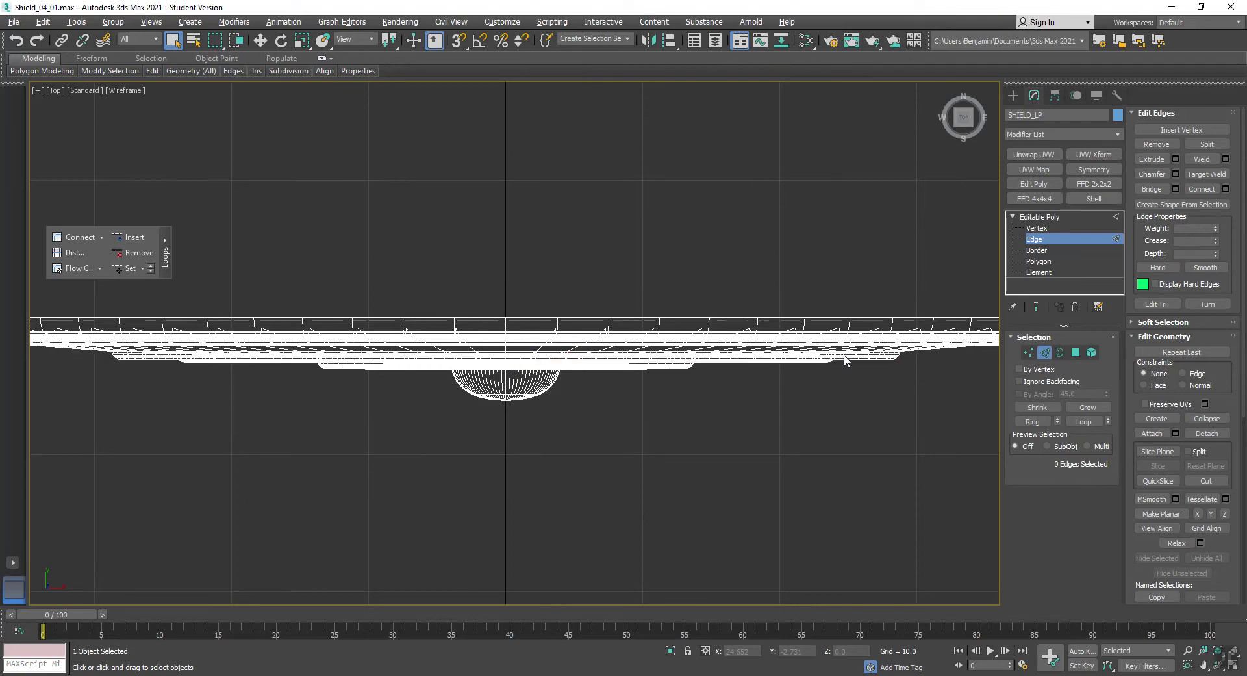
pyautogui.hotkey('ctrl', 'd')
pyautogui.hotkey('alt', 'w')
pyautogui.hotkey('alt', 'w')
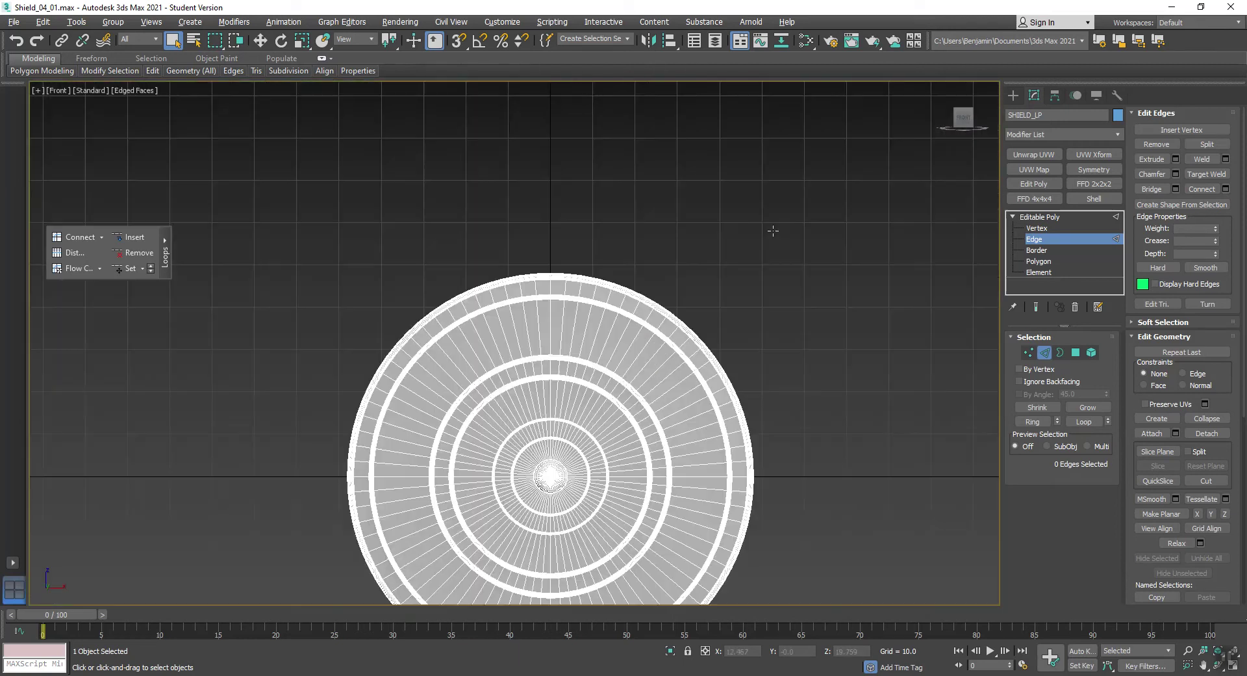
# Step: Select a 29-edge column across the rim and drop a stray edge from it
pyautogui.scroll(5, 549, 312)
pyautogui.scroll(4, 635, 104)
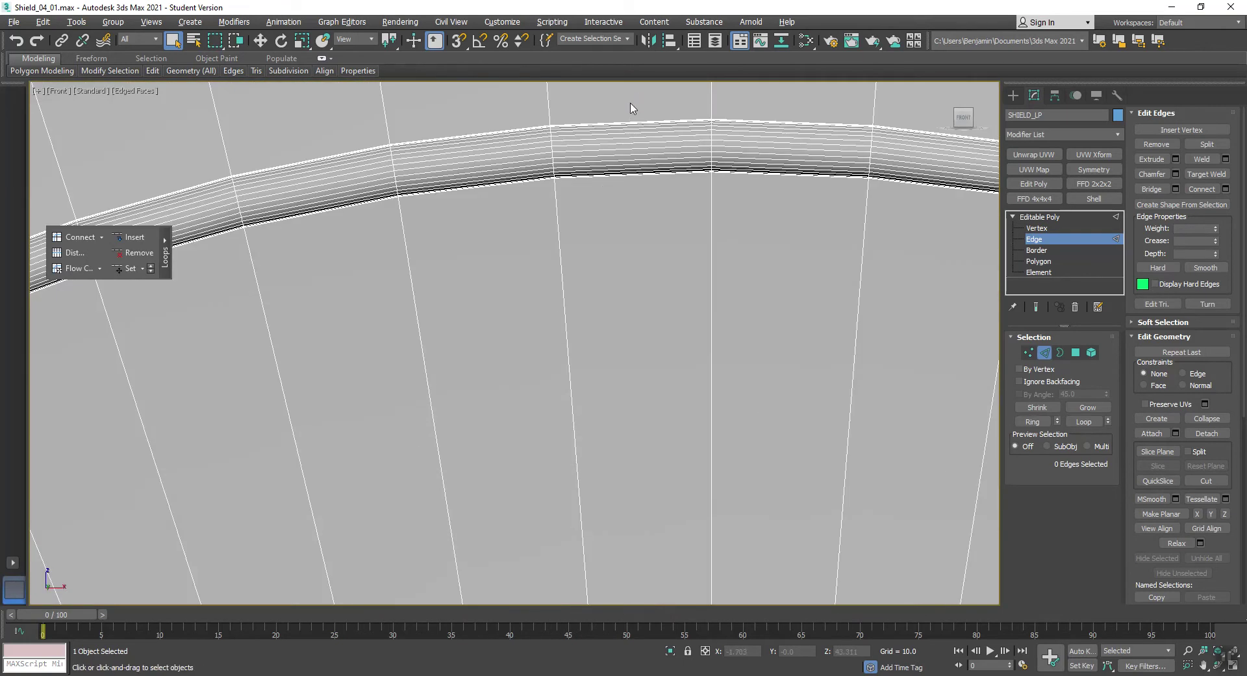
pyautogui.moveTo(631, 110); pyautogui.dragTo(631, 238)
pyautogui.scroll(6, 611, 113)
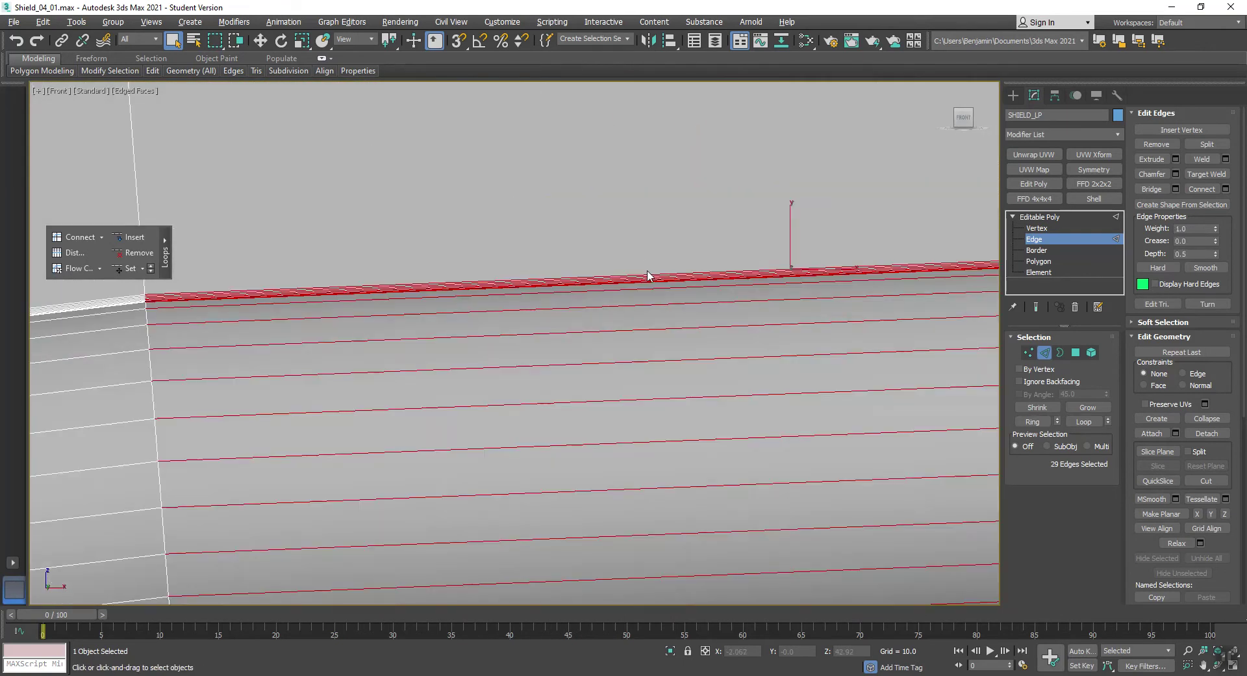
pyautogui.scroll(-1, 774, 267)
pyautogui.keyDown('alt'); pyautogui.click(778, 264); pyautogui.keyUp('alt')
pyautogui.scroll(-4, 778, 263)
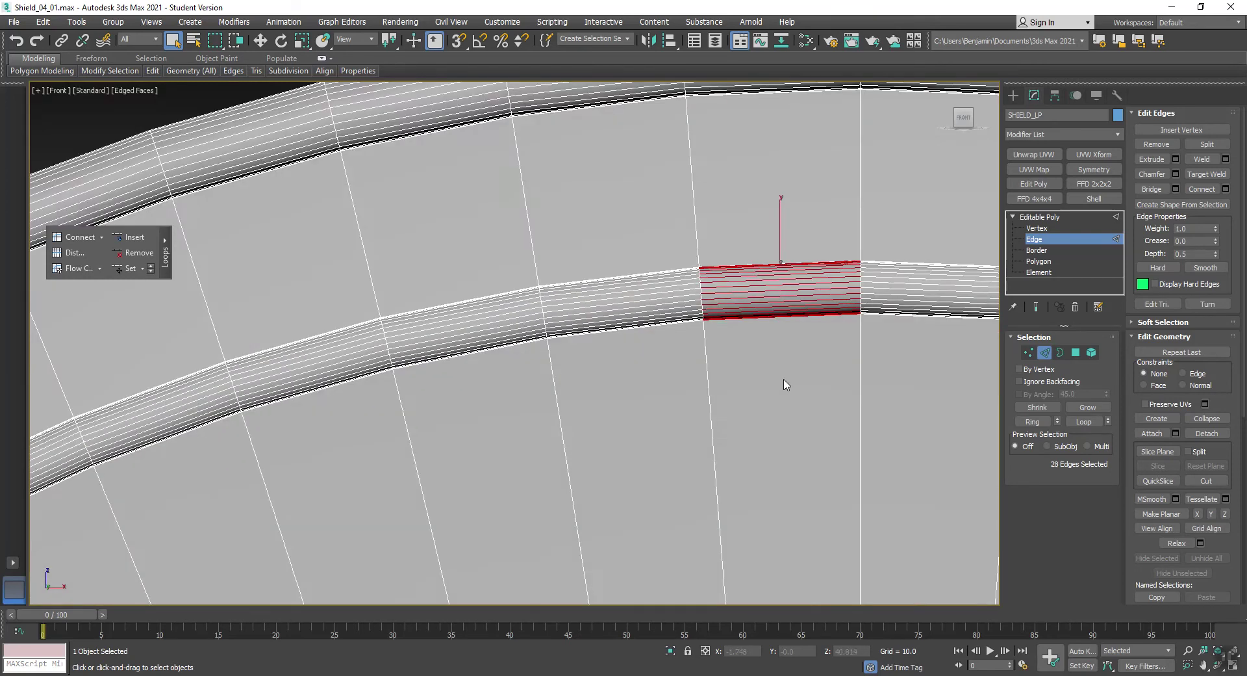
pyautogui.press('2')
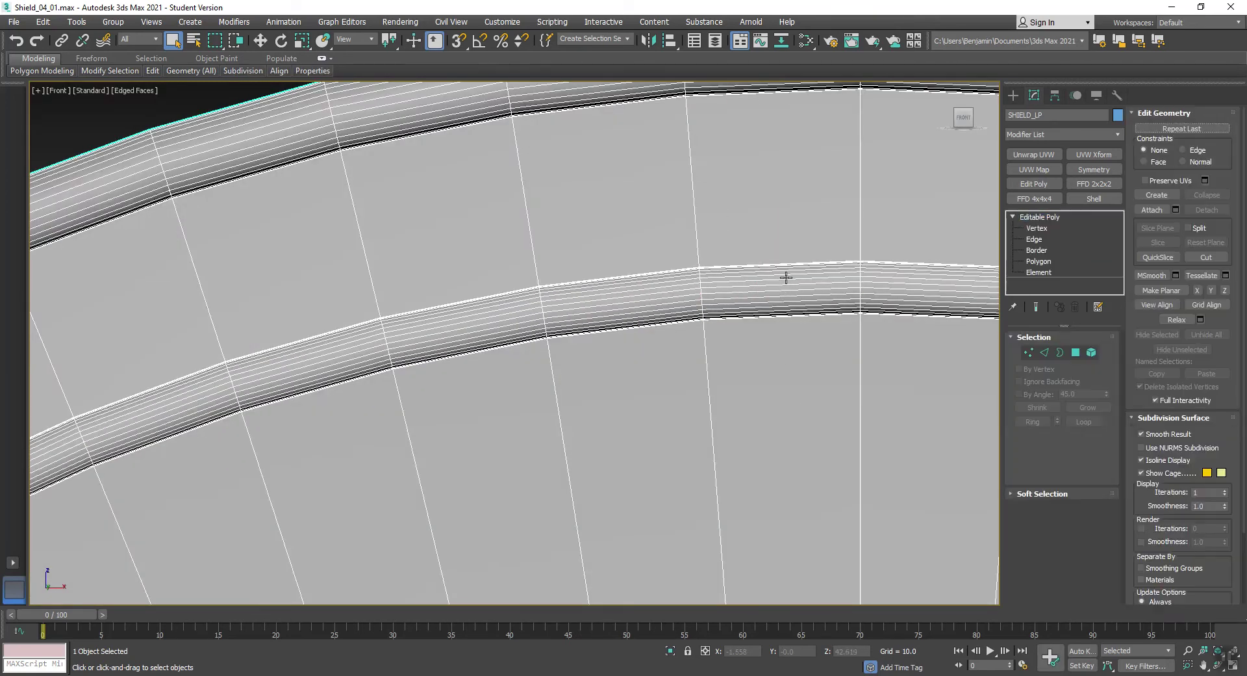
# Step: Reselect the 29 edges across the rim band and remove their loops
pyautogui.scroll(3, 783, 276)
pyautogui.scroll(2, 766, 234)
pyautogui.moveTo(746, 185); pyautogui.dragTo(777, 509)
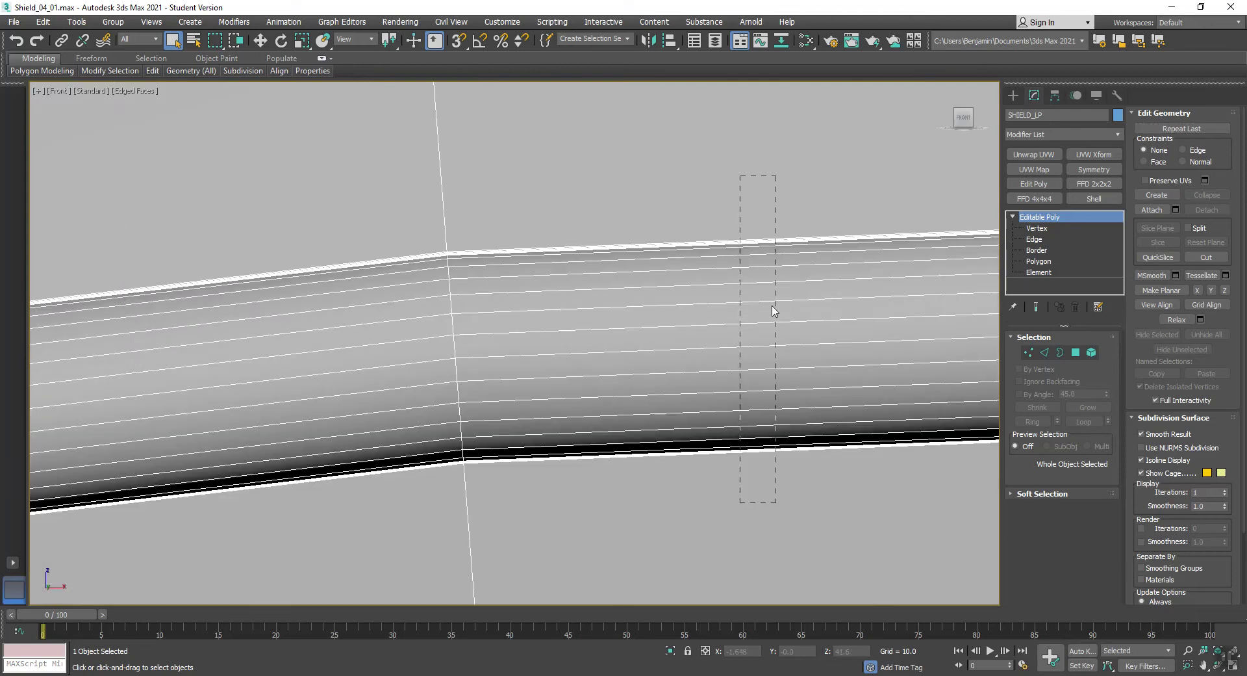
pyautogui.click(1034, 240)
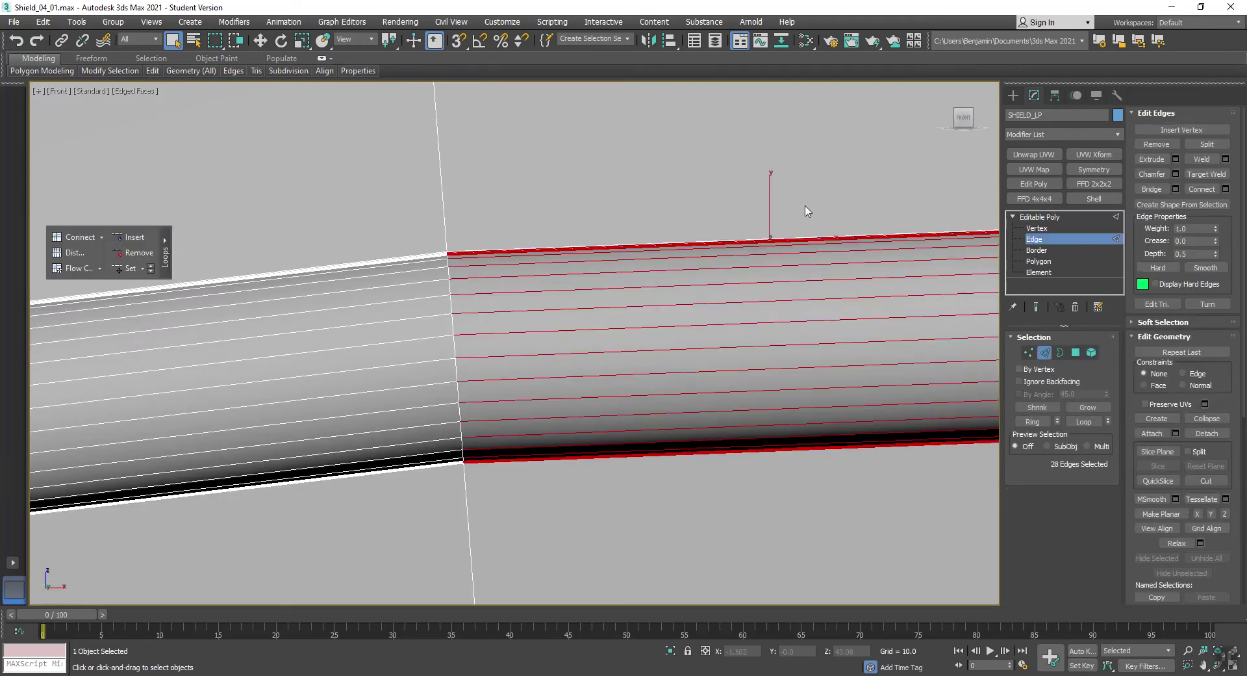
pyautogui.click(752, 181)
pyautogui.moveTo(748, 181); pyautogui.dragTo(739, 588)
pyautogui.scroll(2, 780, 250)
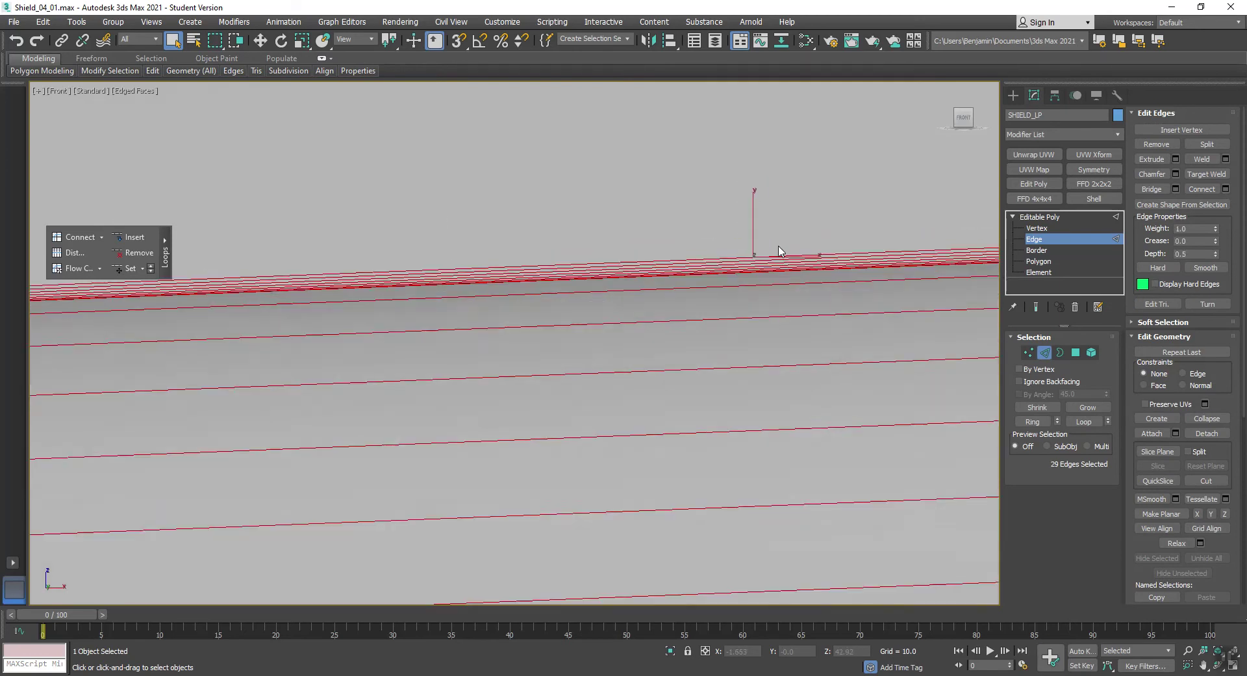
pyautogui.scroll(1, 780, 251)
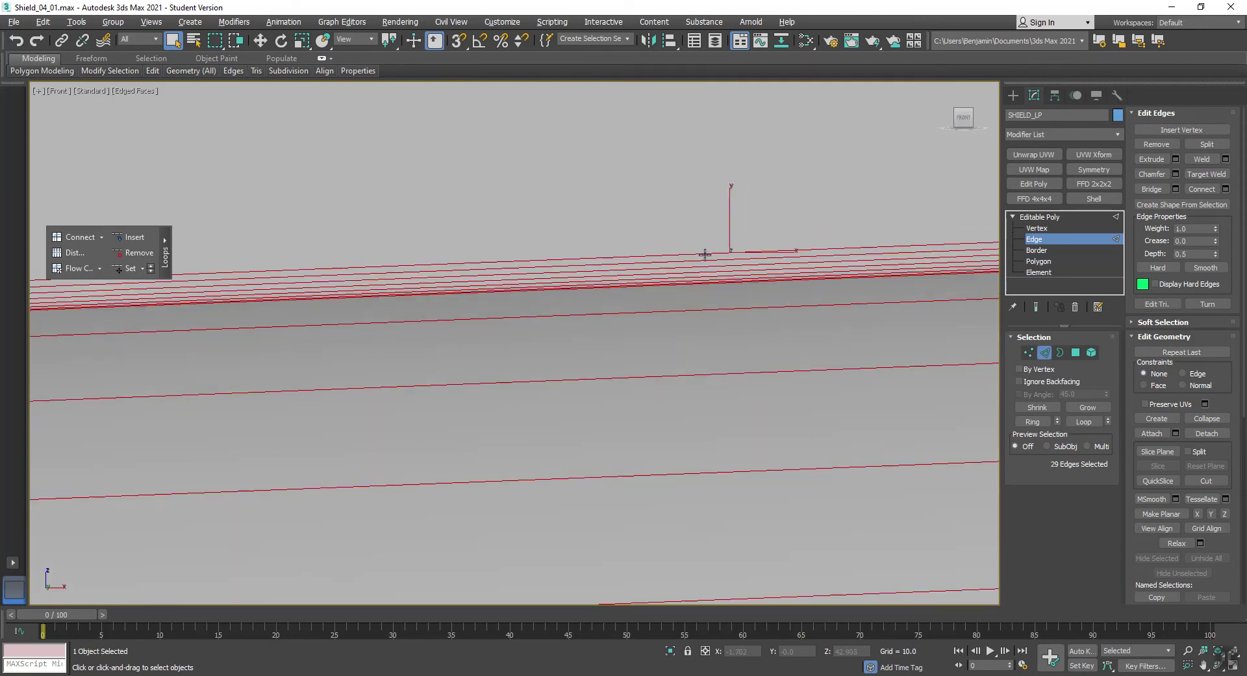
pyautogui.click(134, 253)
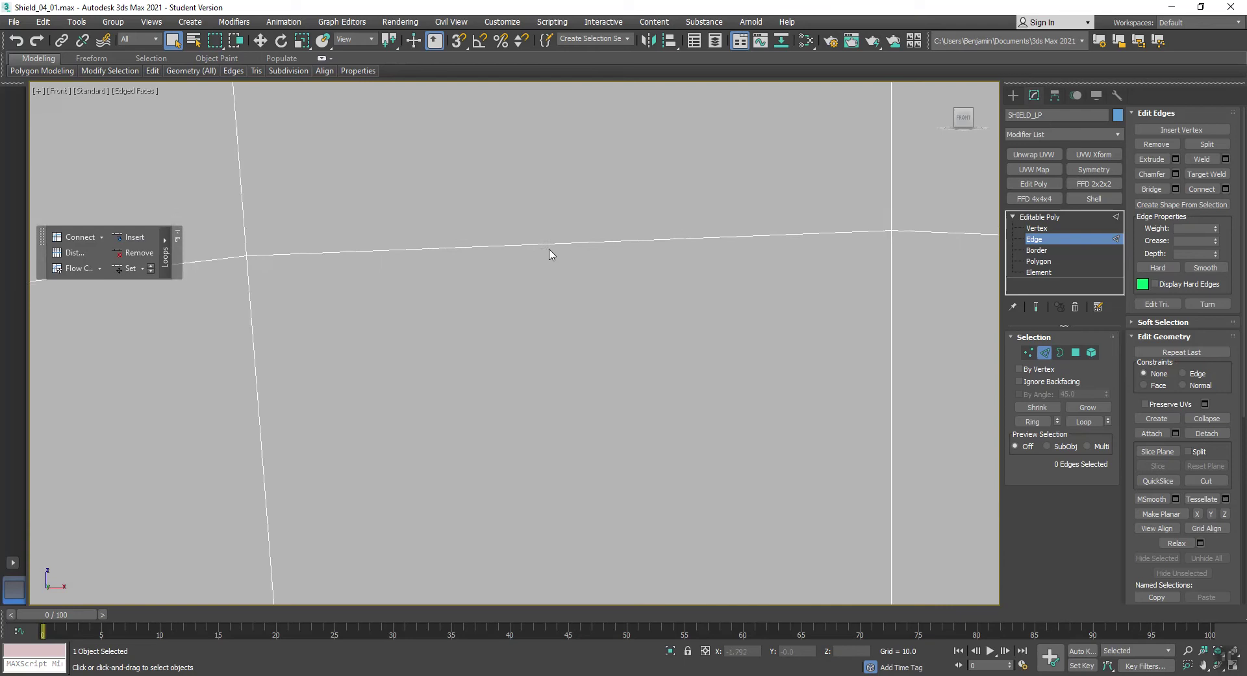
# Step: Remove 28 edge loops from a strip on the inner rim
pyautogui.scroll(-5, 544, 286)
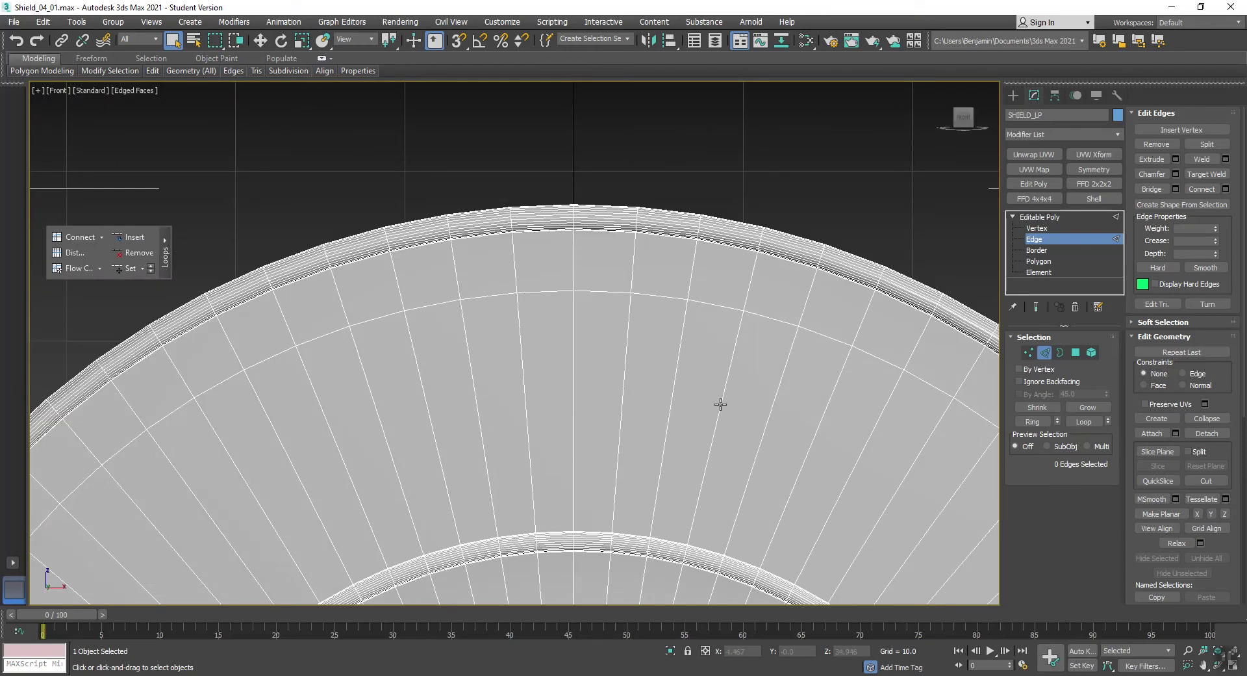
pyautogui.moveTo(554, 528); pyautogui.dragTo(559, 584)
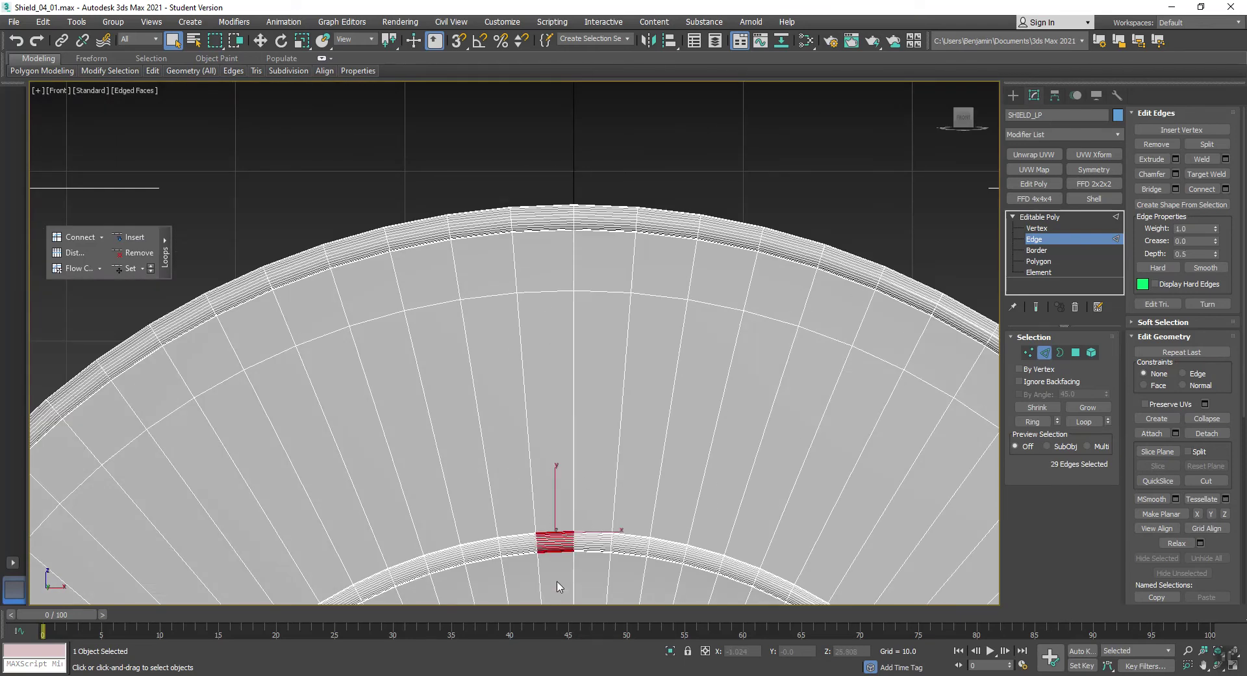
pyautogui.press('z')
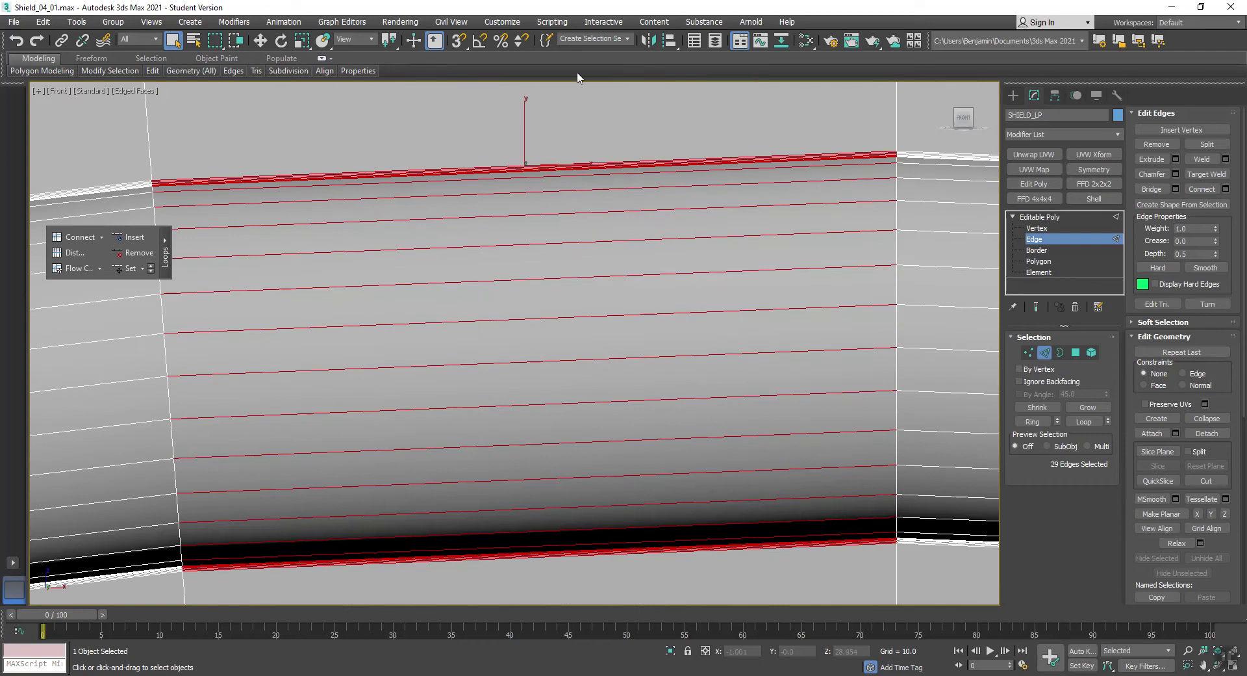
pyautogui.keyDown('alt'); pyautogui.click(470, 167); pyautogui.keyUp('alt')
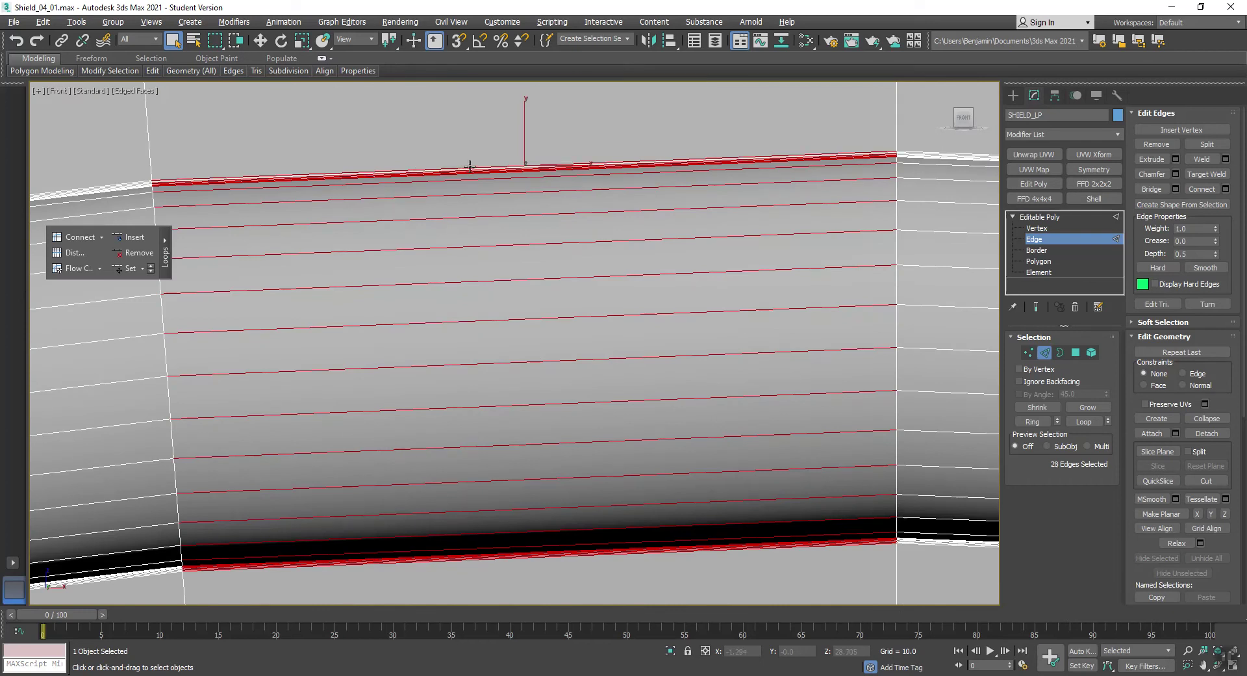
pyautogui.click(135, 253)
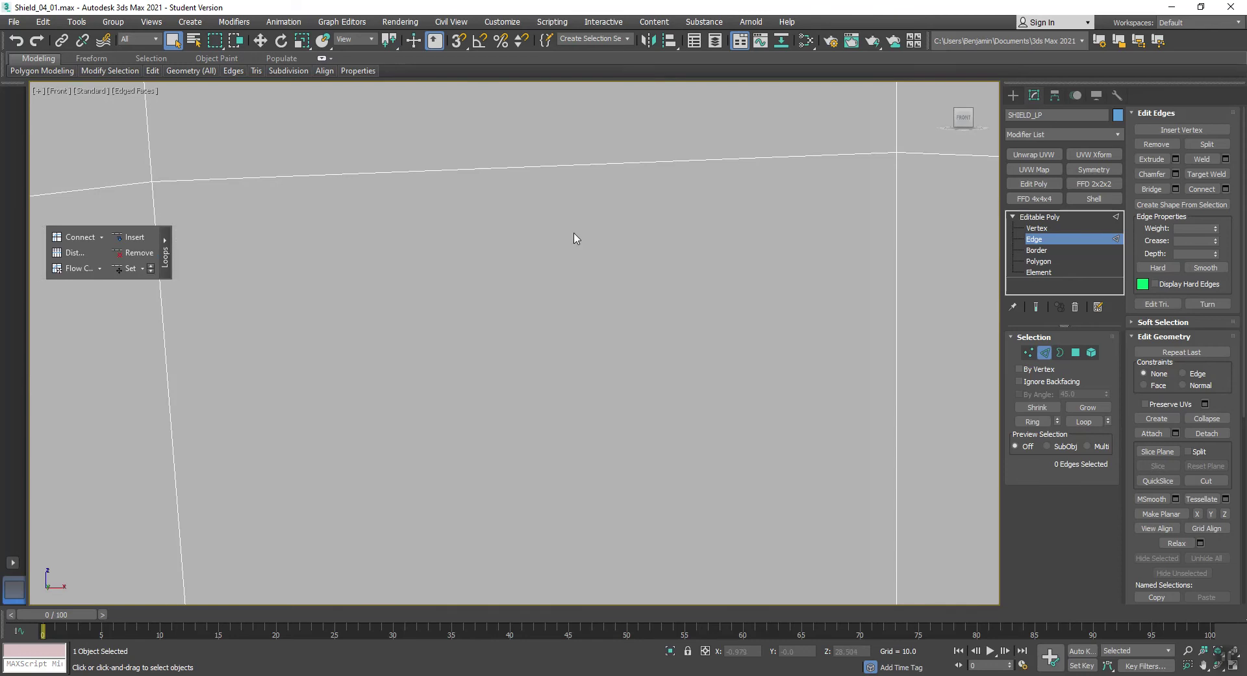
# Step: Remove another 29-edge strip of rim loops
pyautogui.scroll(-5, 546, 162)
pyautogui.moveTo(539, 214); pyautogui.dragTo(545, 270)
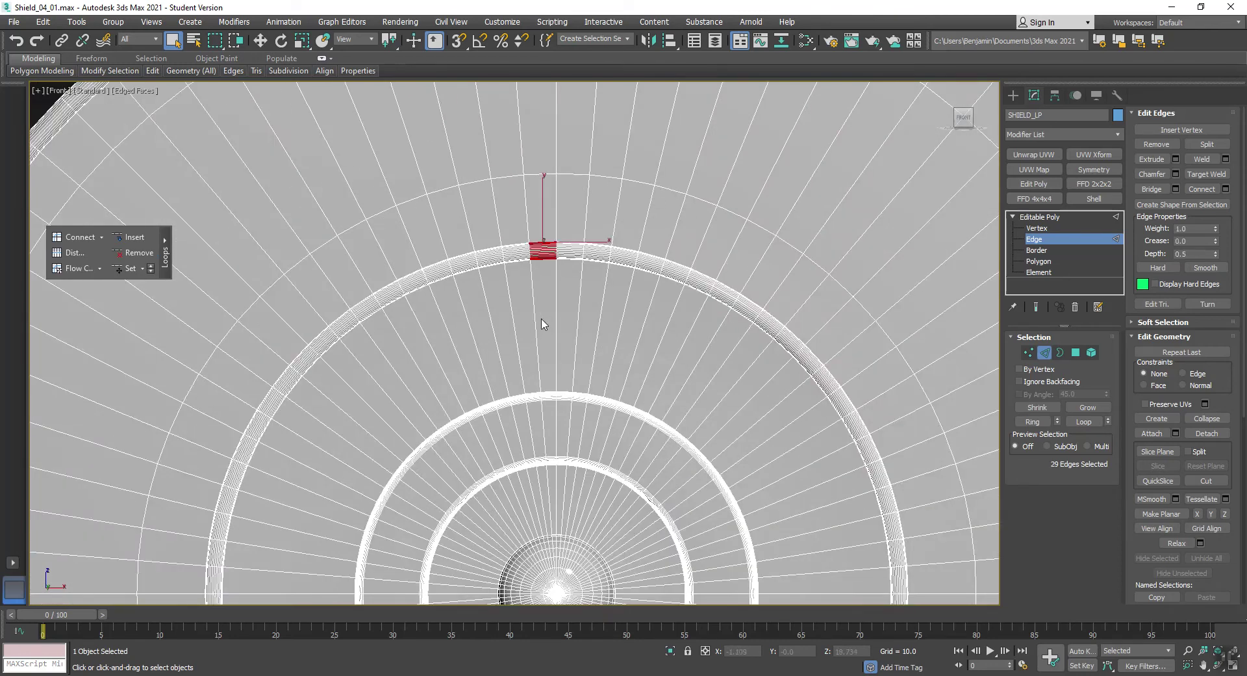
pyautogui.press('z')
pyautogui.scroll(4, 609, 161)
pyautogui.scroll(2, 609, 161)
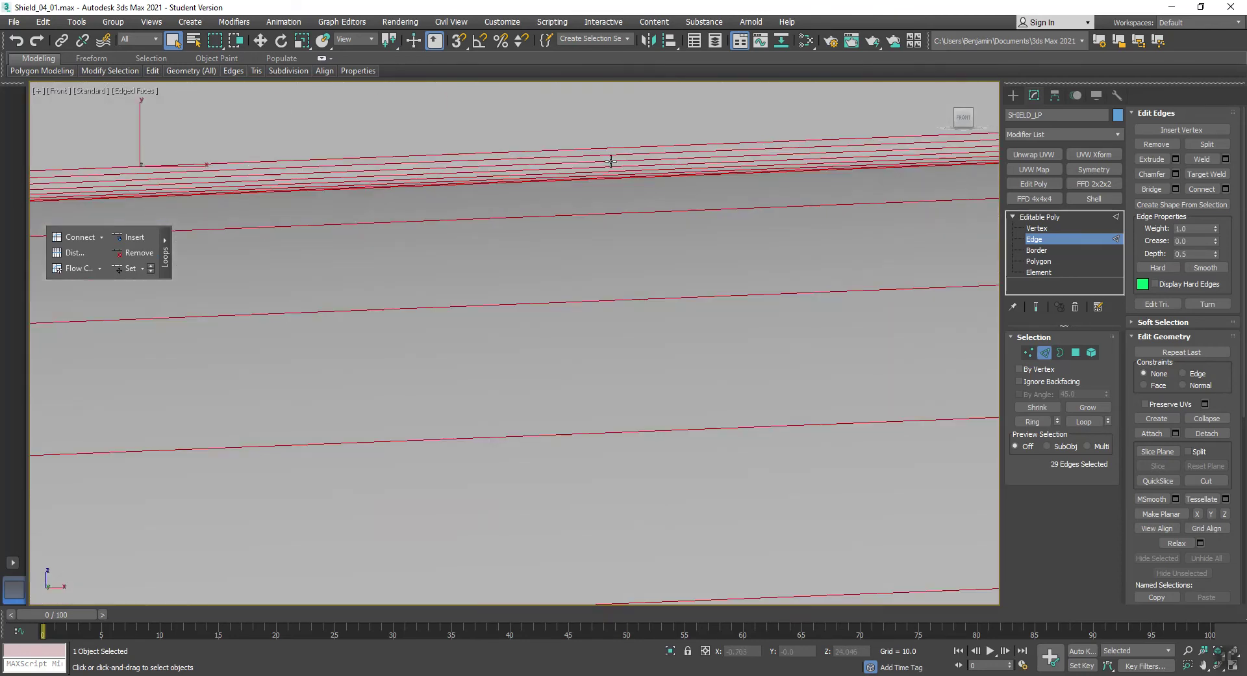
pyautogui.click(135, 253)
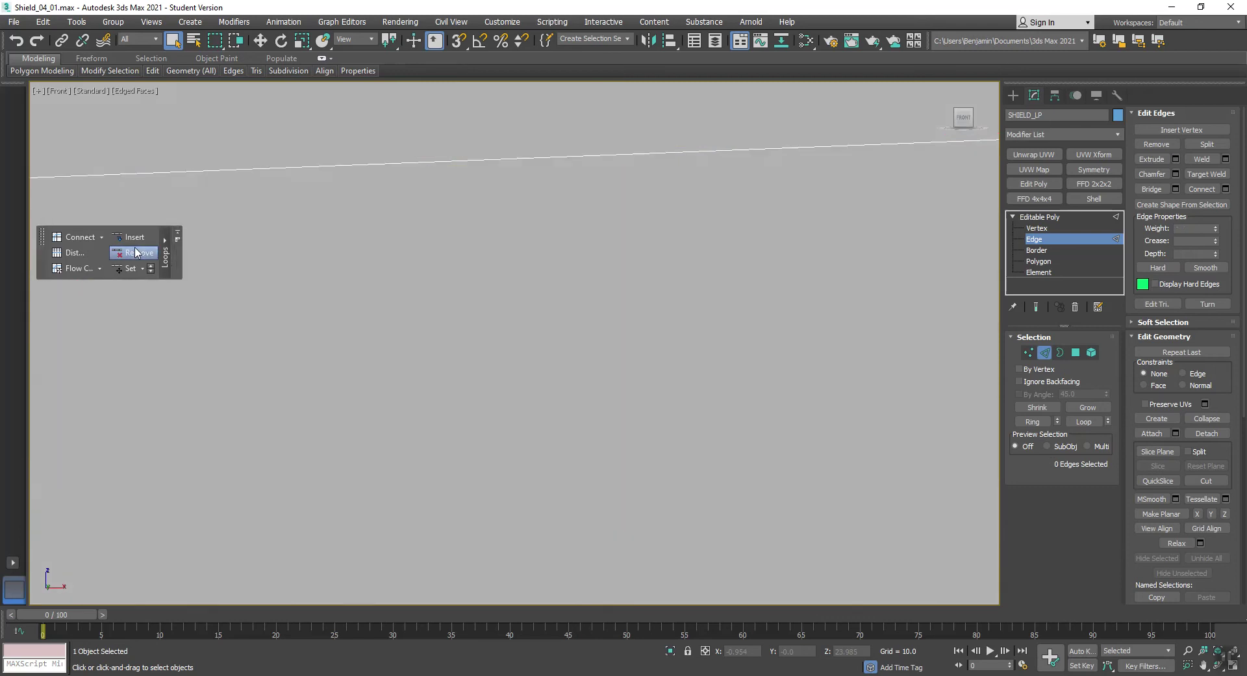
# Step: Select 22 radial edges across the rim, then clear the selection
pyautogui.scroll(-4, 619, 273)
pyautogui.scroll(-3, 618, 273)
pyautogui.moveTo(621, 527); pyautogui.dragTo(618, 587)
pyautogui.press('z')
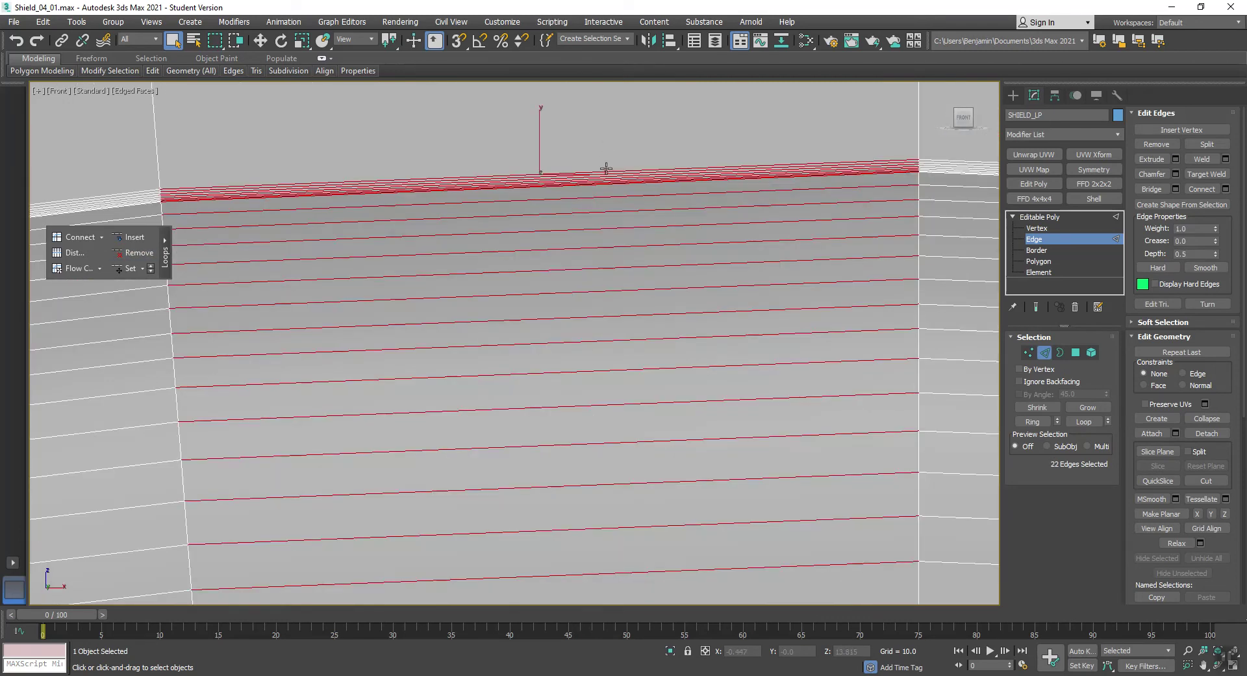
pyautogui.scroll(3, 607, 174)
pyautogui.keyDown('alt'); pyautogui.click(593, 146); pyautogui.keyUp('alt')
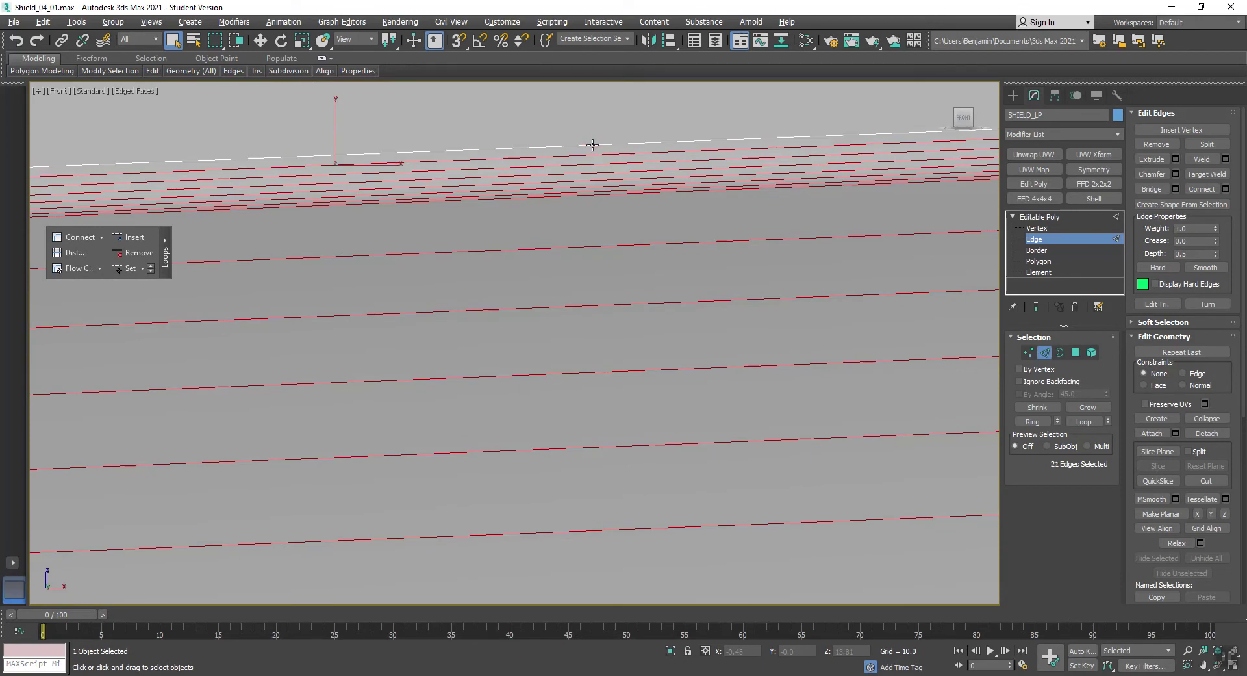
pyautogui.click(270, 270)
# Step: Ring-select edges across the rim bevel, remove them, and reframe the Front view
pyautogui.scroll(-5, 607, 289)
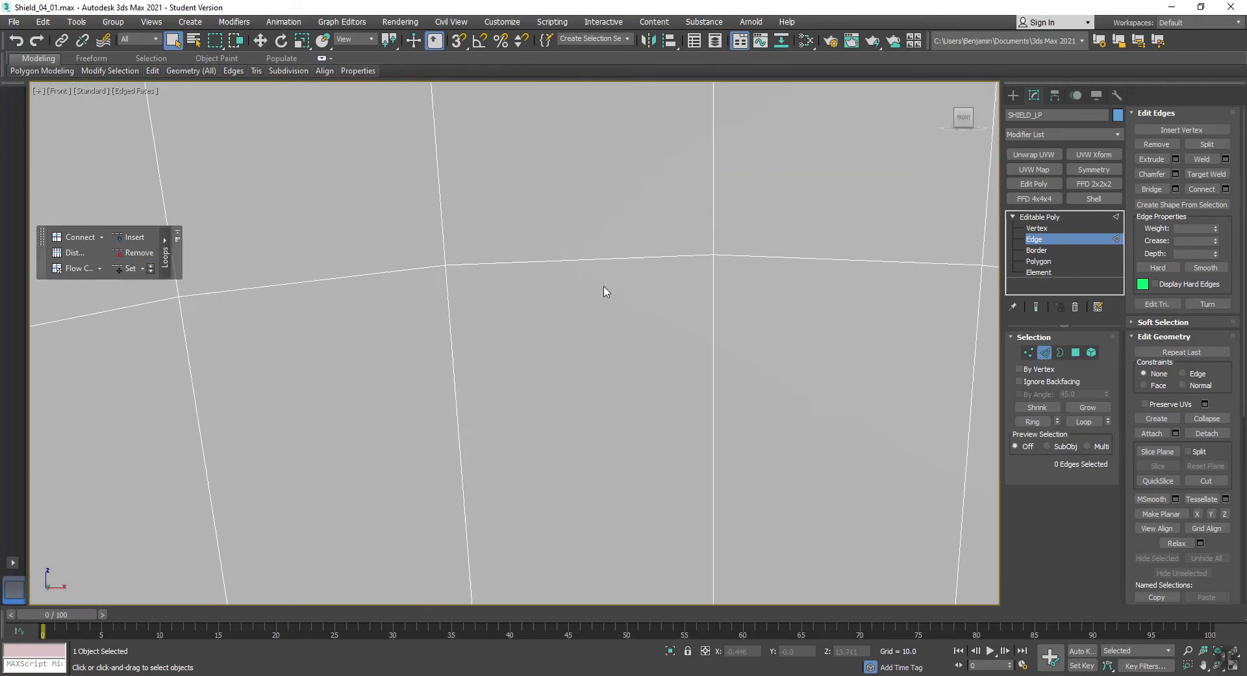
pyautogui.scroll(4, 613, 403)
pyautogui.keyDown('shift'); pyautogui.click(603, 406); pyautogui.keyUp('shift')
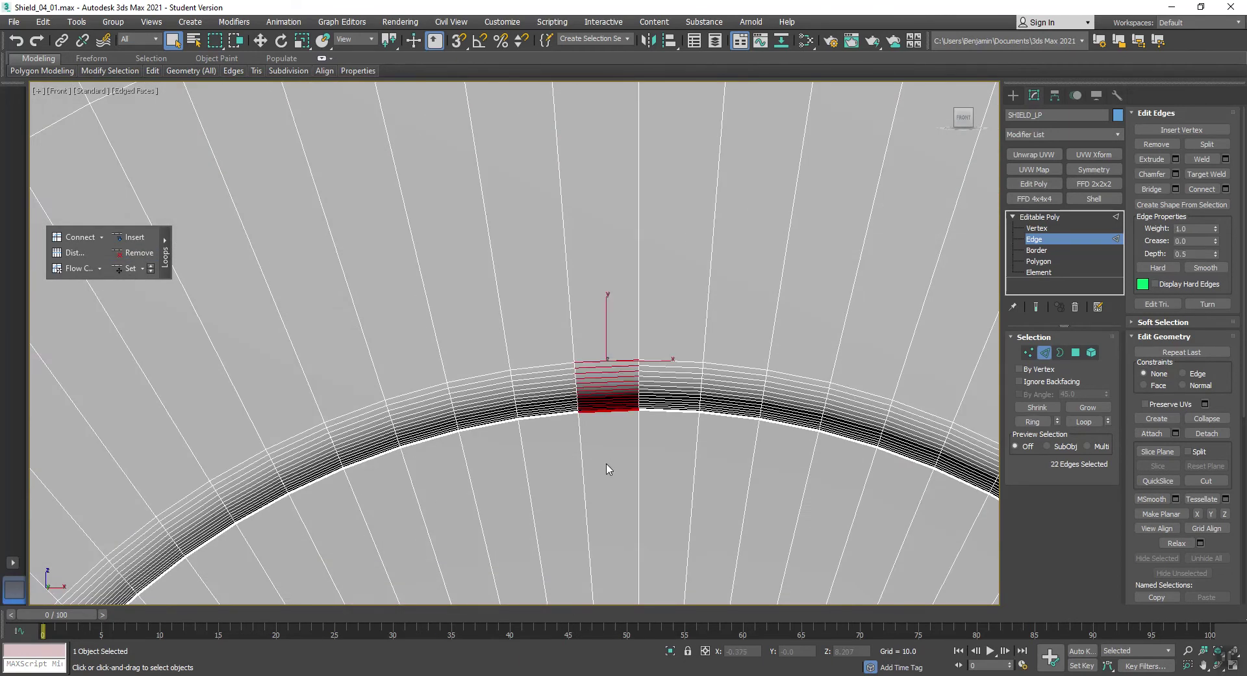
pyautogui.scroll(5, 606, 468)
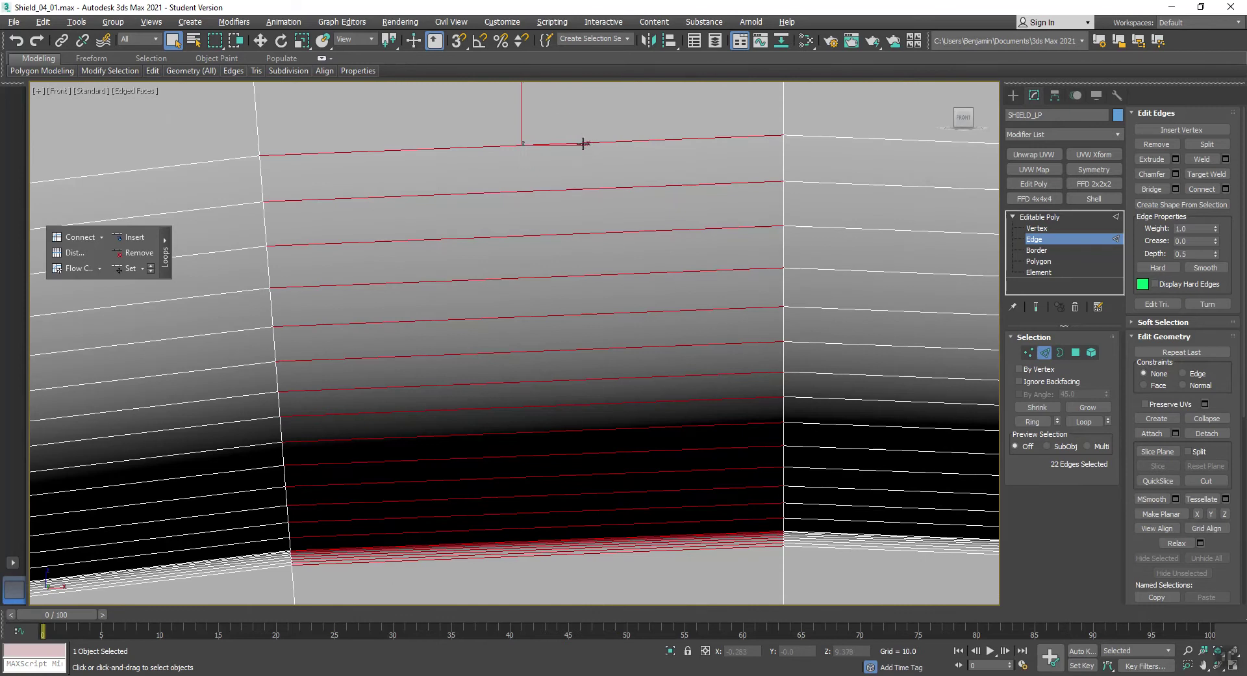
pyautogui.click(133, 253)
pyautogui.scroll(-5, 480, 321)
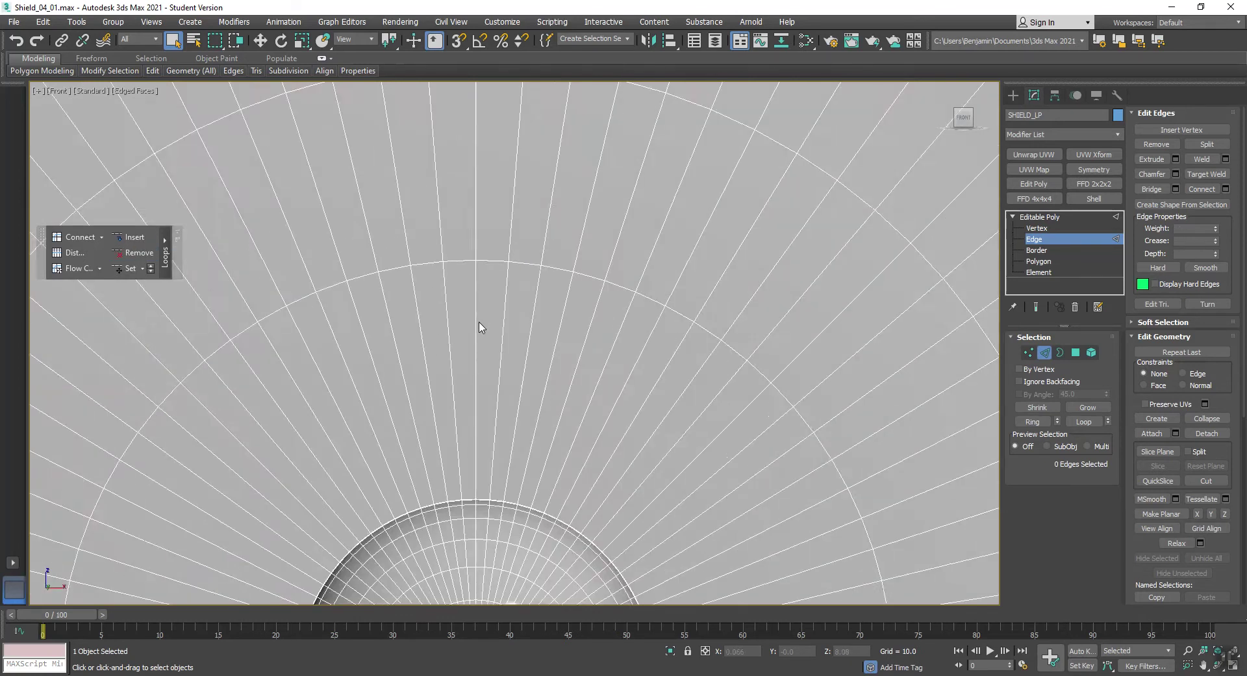
pyautogui.scroll(-5, 480, 323)
pyautogui.moveTo(501, 529); pyautogui.dragTo(535, 429, button='middle')
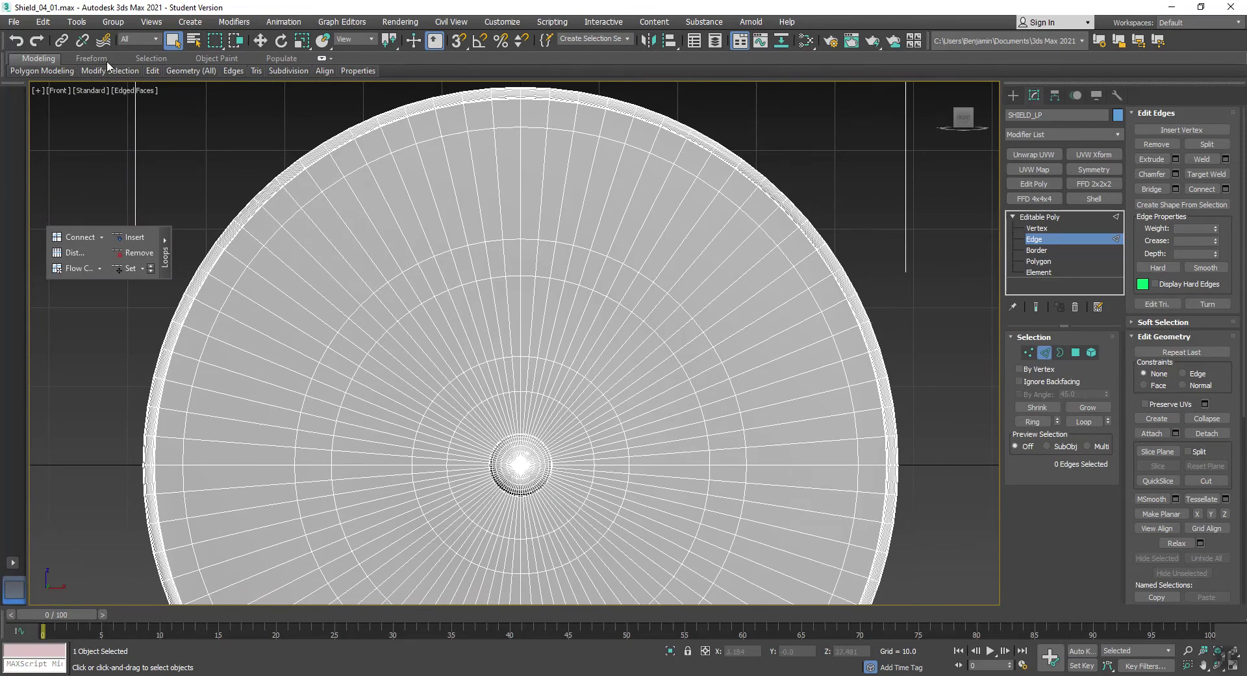
# Step: Restore the four-viewport layout and orbit the Perspective view around the shield
pyautogui.click(38, 91)
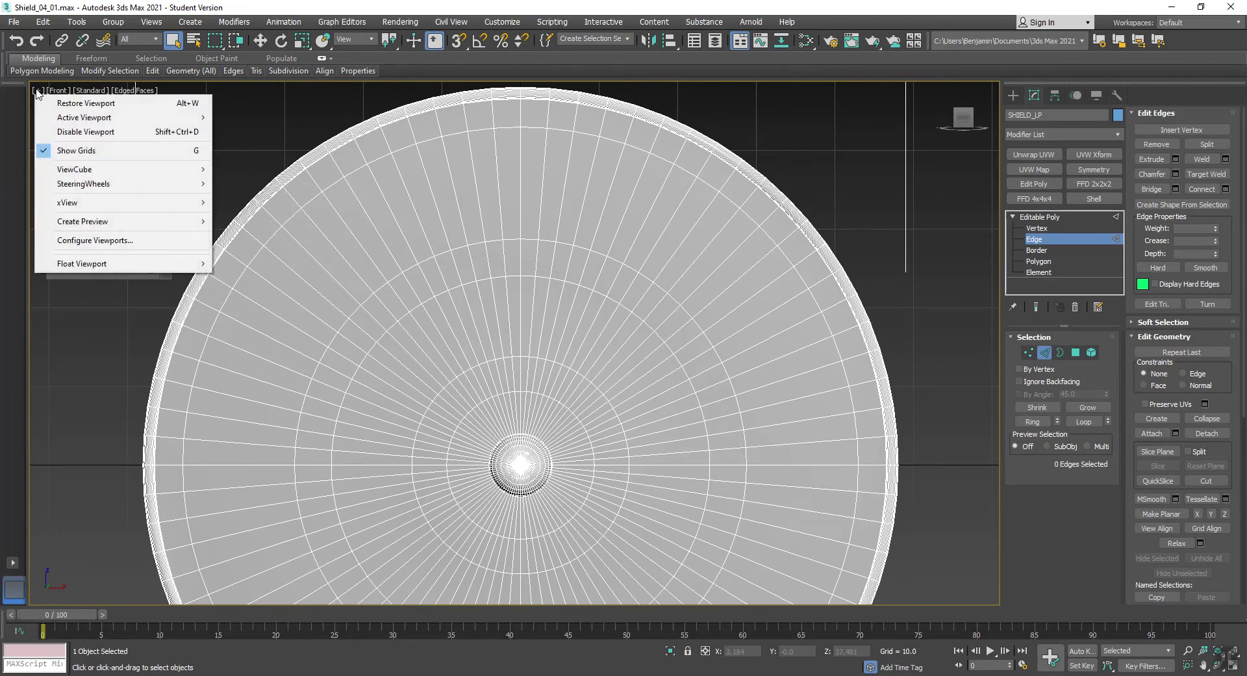
pyautogui.click(70, 105)
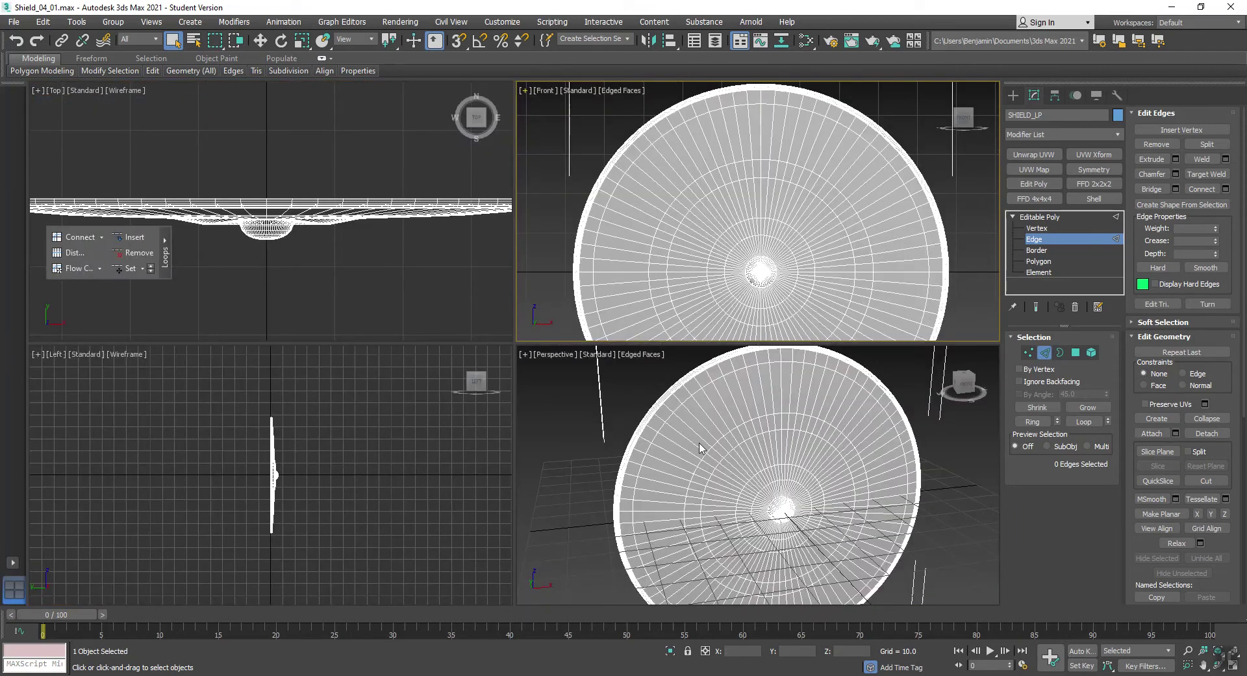
pyautogui.keyDown('alt'); pyautogui.moveTo(701, 448); pyautogui.dragTo(501, 281, button='middle'); pyautogui.keyUp('alt')
pyautogui.hotkey('alt', 'w')
pyautogui.press('Escape')
pyautogui.scroll(3, 492, 166)
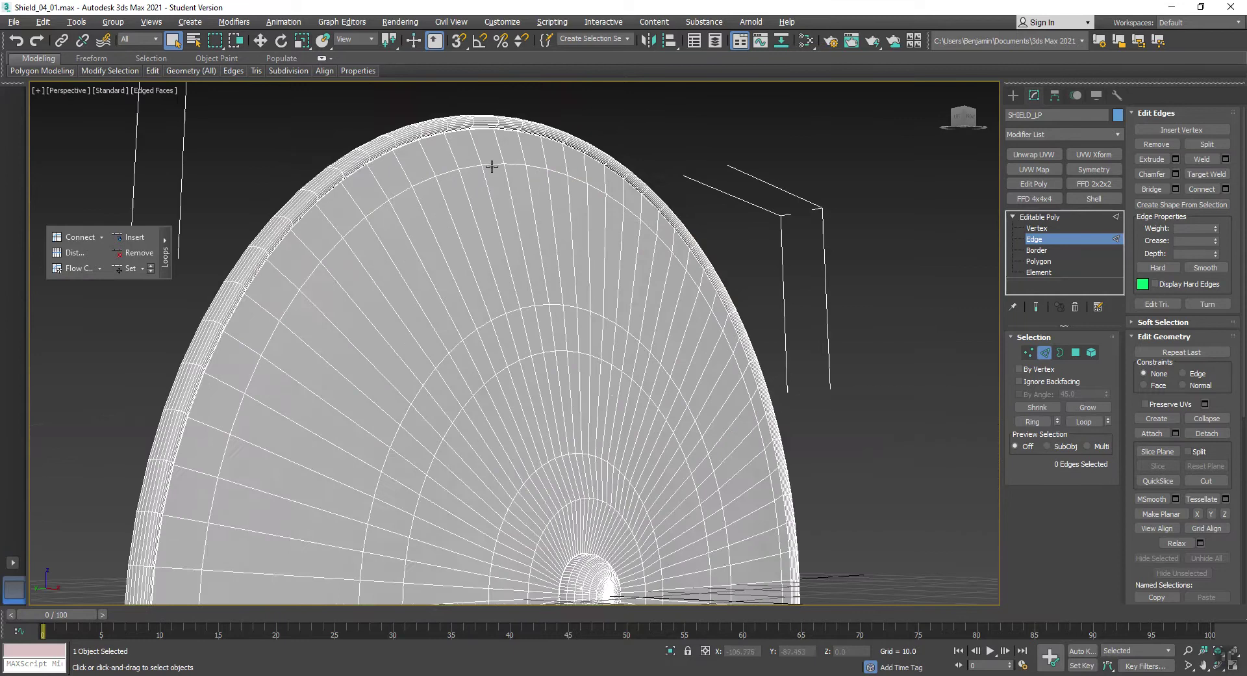
pyautogui.scroll(2, 493, 166)
pyautogui.hotkey('alt', 'w')
pyautogui.scroll(6, 745, 200)
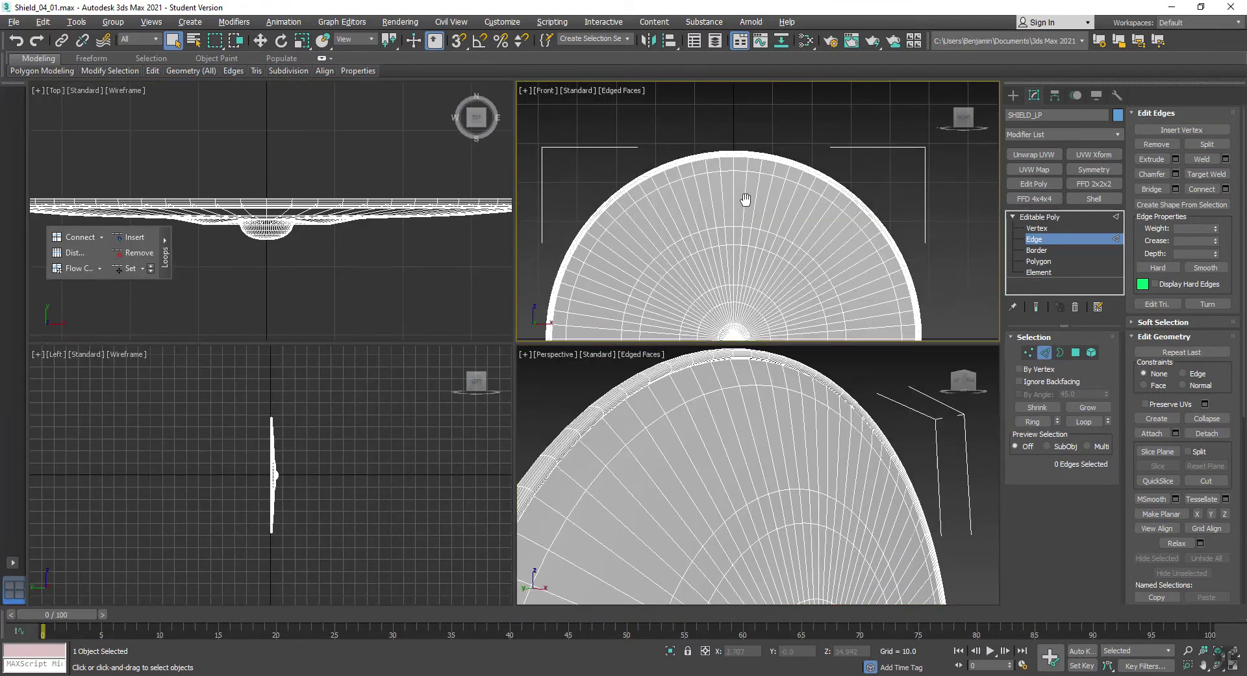
pyautogui.scroll(5, 699, 175)
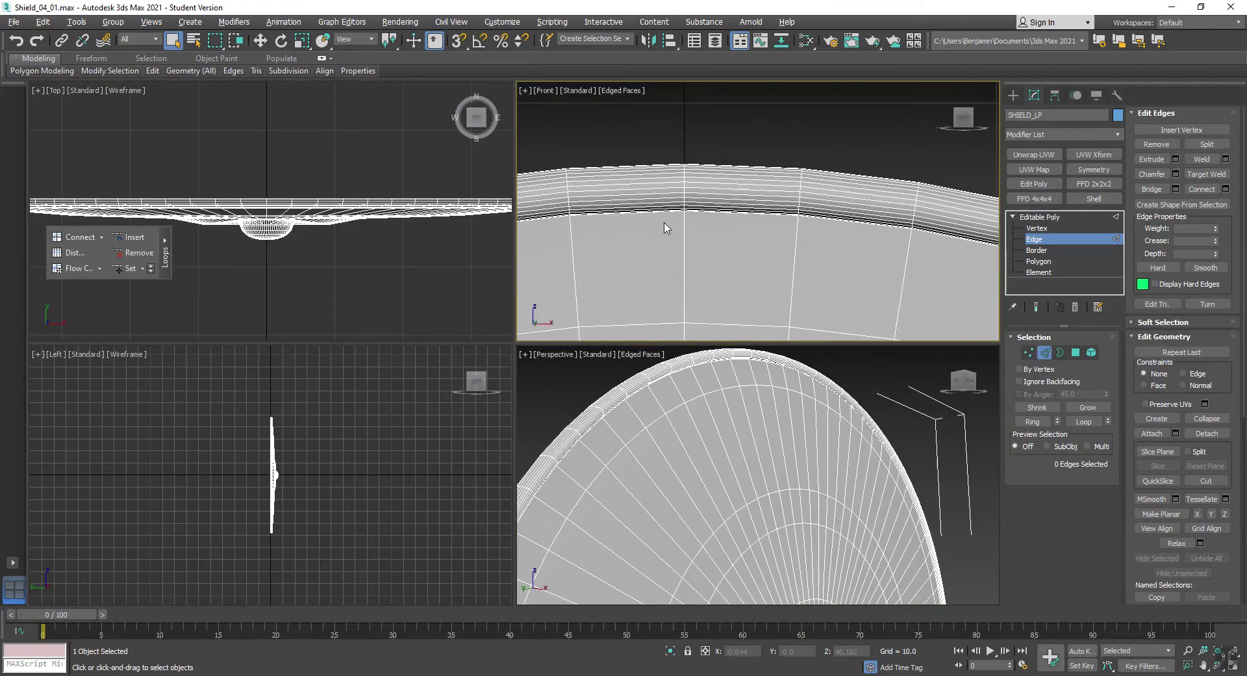
# Step: Marquee-select a band of rim edges in the Front view and remove those 15 loops
pyautogui.moveTo(655, 236); pyautogui.dragTo(643, 165)
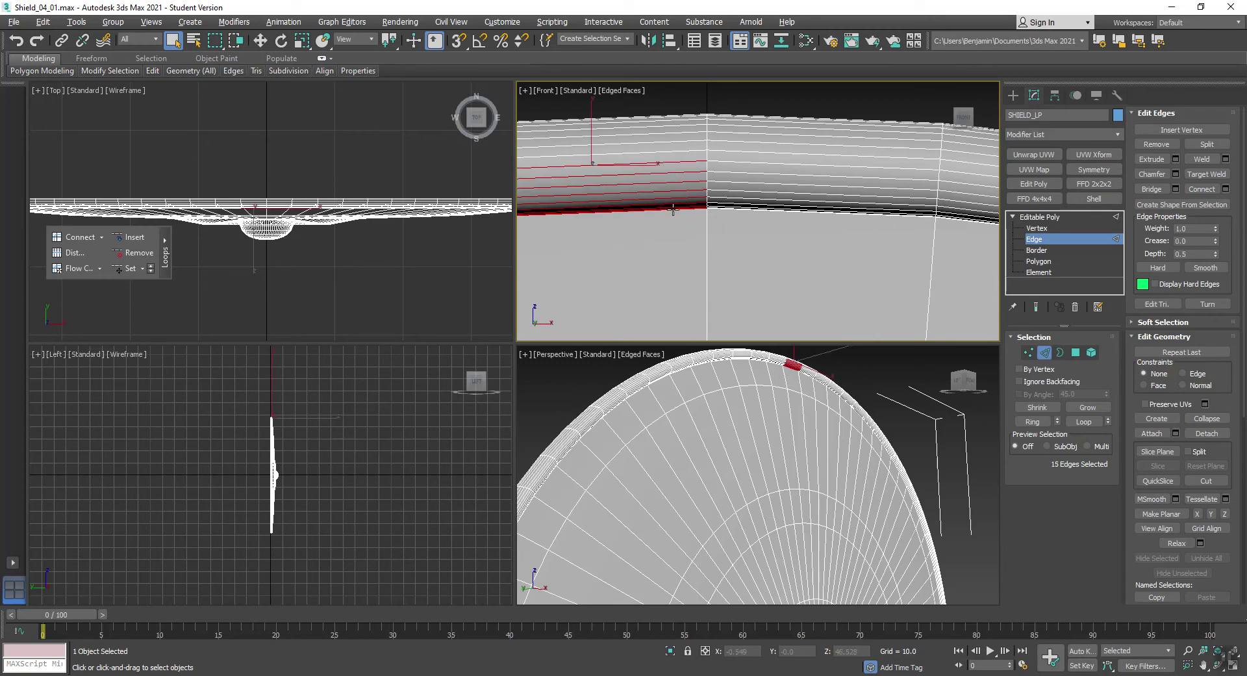
pyautogui.click(138, 257)
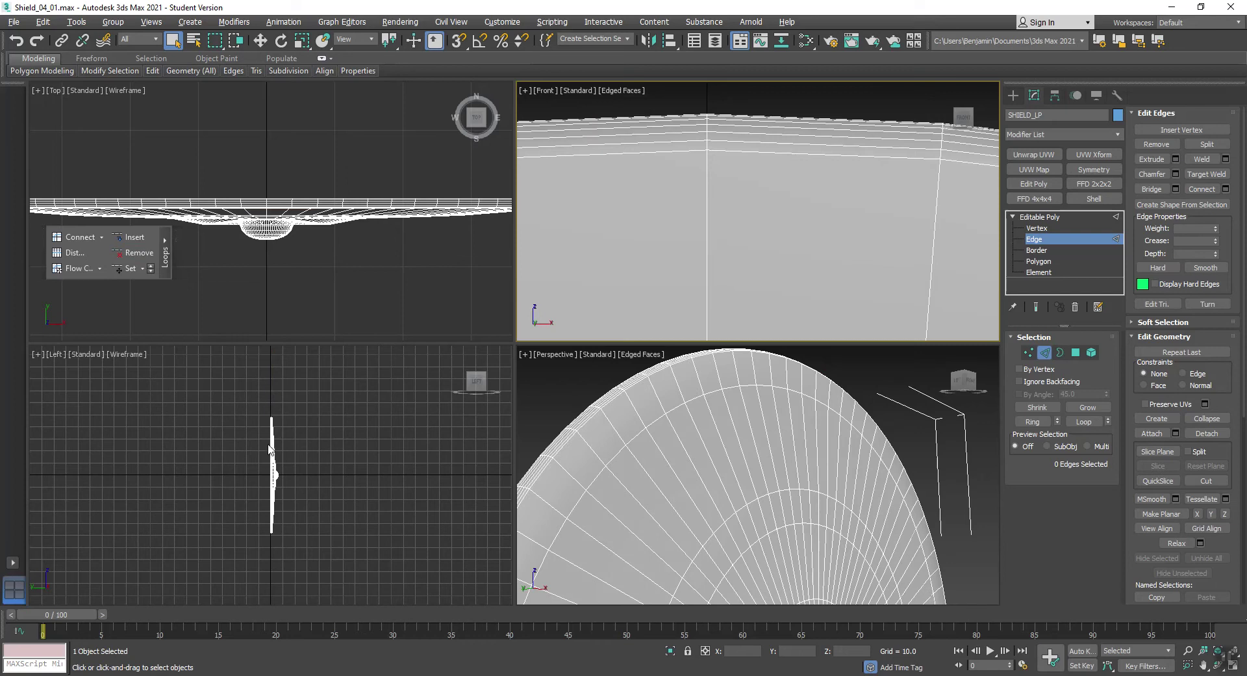
pyautogui.scroll(6, 269, 448)
pyautogui.moveTo(249, 374); pyautogui.dragTo(280, 413, button='middle')
# Step: In the zoomed Left view, select one side-profile edge and remove its loop
pyautogui.scroll(2, 346, 406)
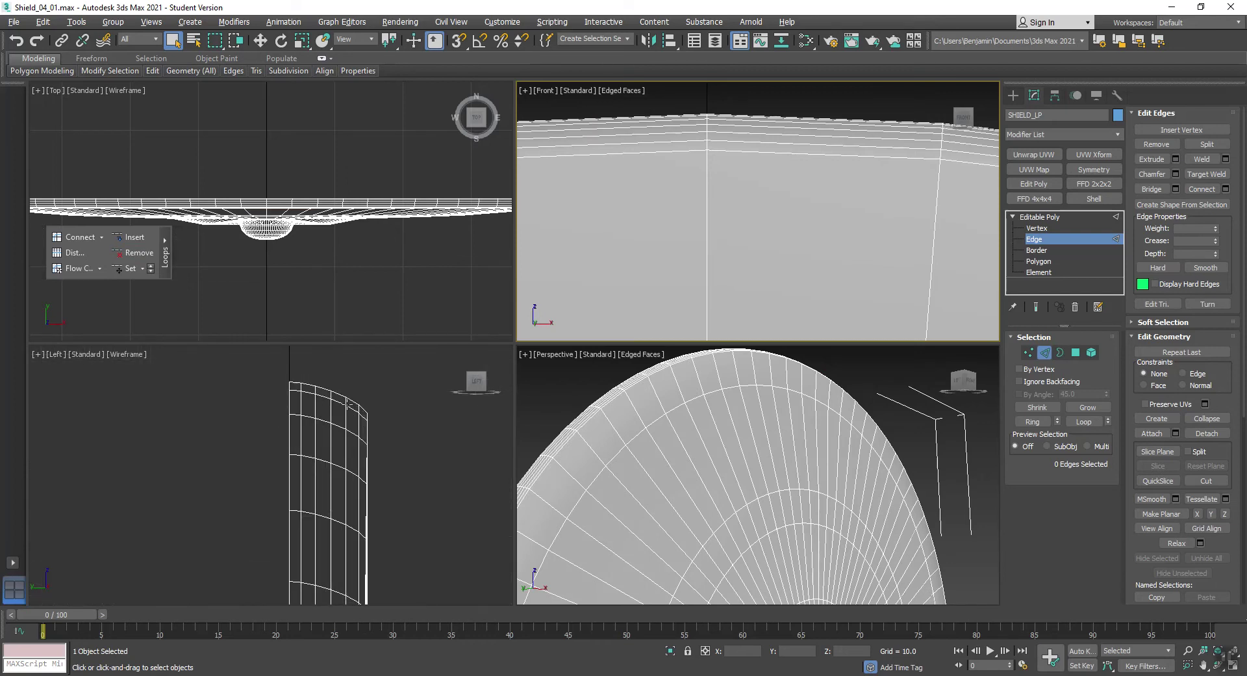
pyautogui.scroll(2, 348, 405)
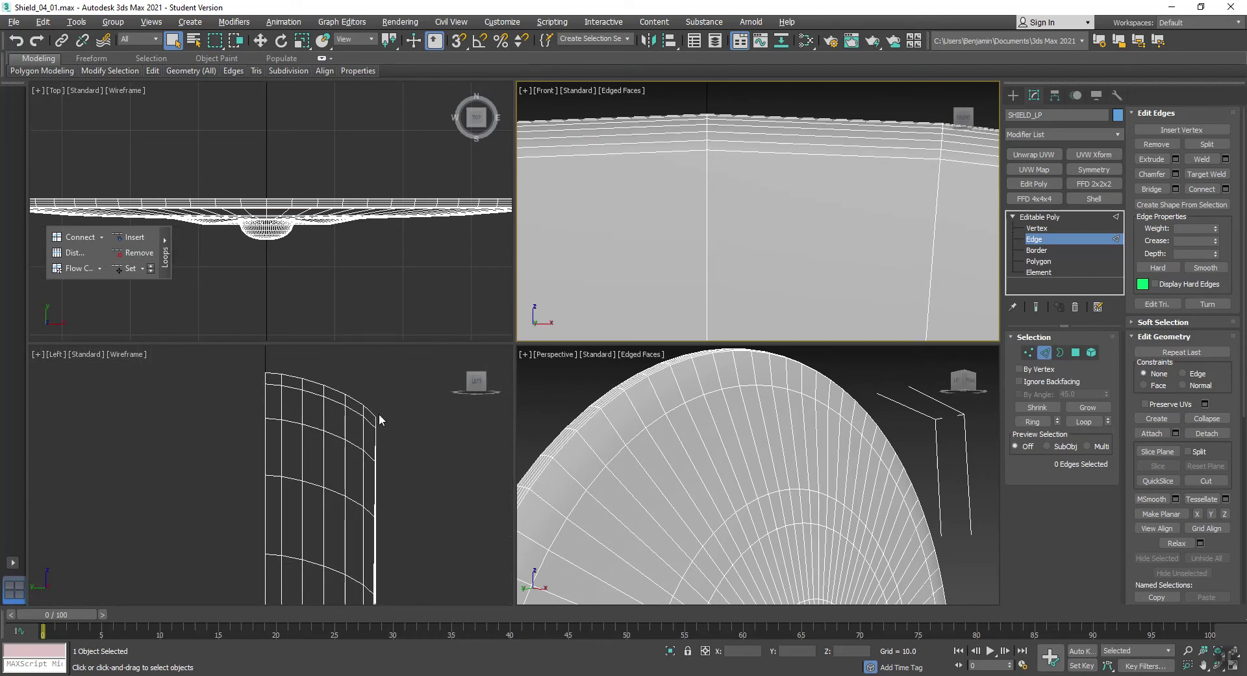
pyautogui.click(364, 431)
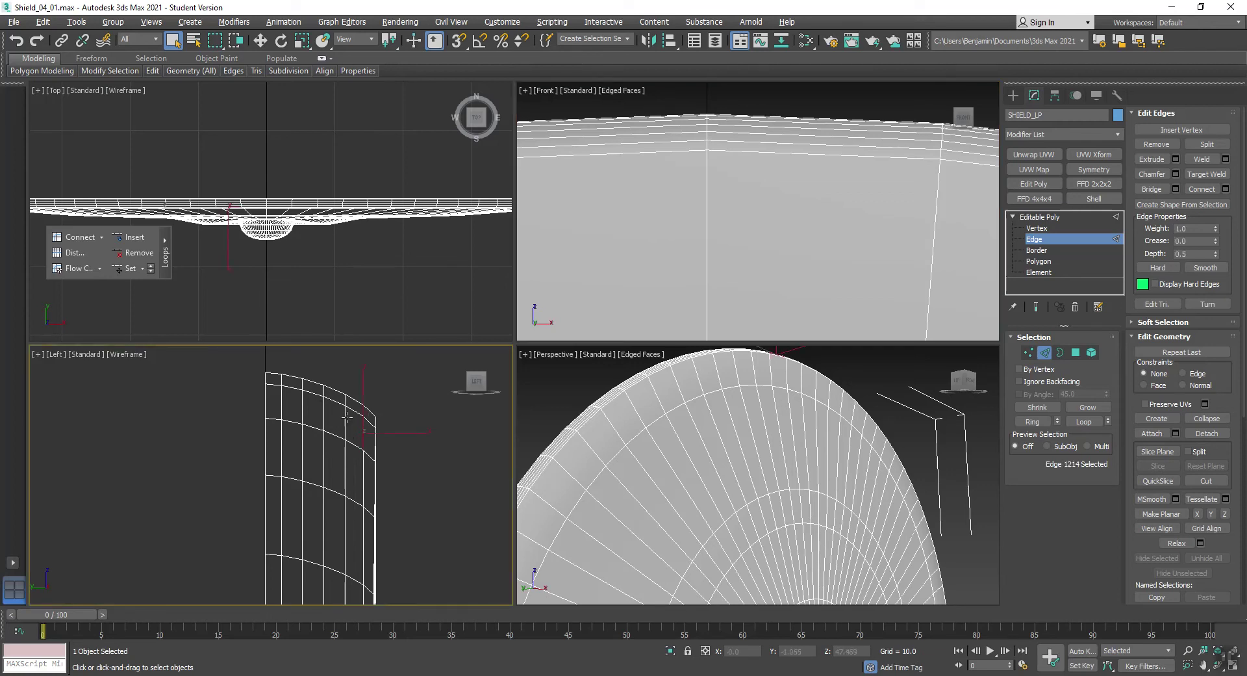
pyautogui.keyDown('ctrl'); pyautogui.click(343, 421); pyautogui.keyUp('ctrl')
pyautogui.keyDown('ctrl'); pyautogui.click(302, 407); pyautogui.keyUp('ctrl')
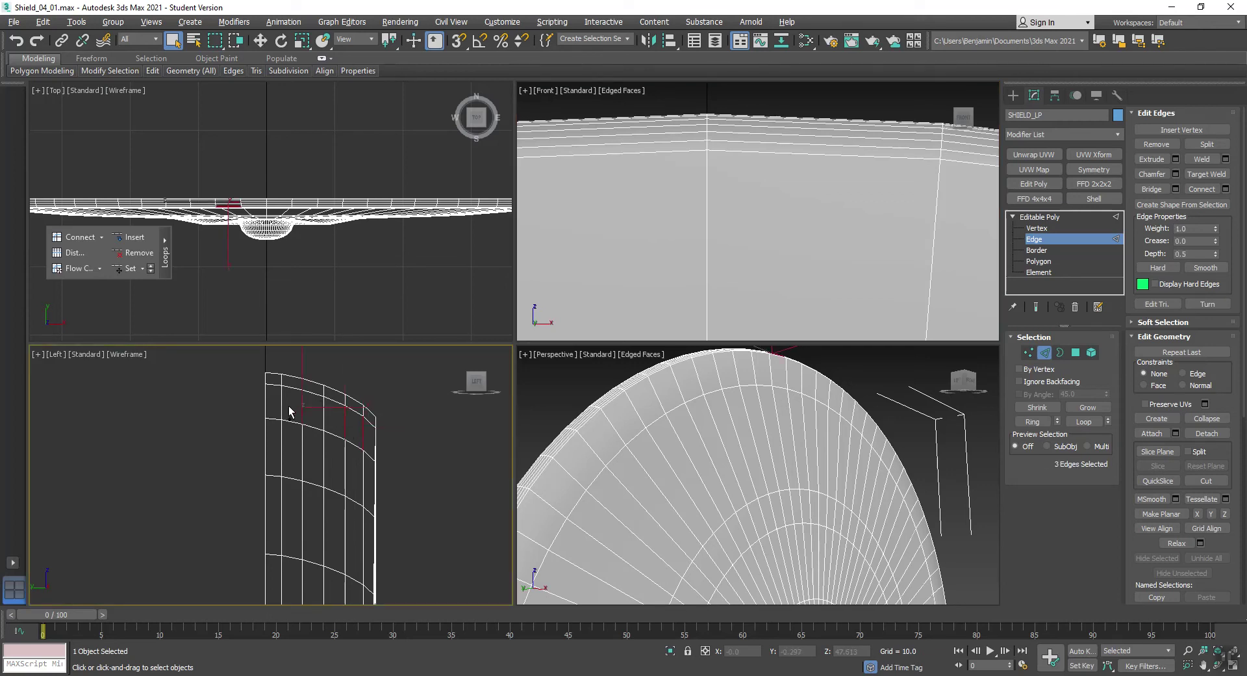
pyautogui.click(302, 403)
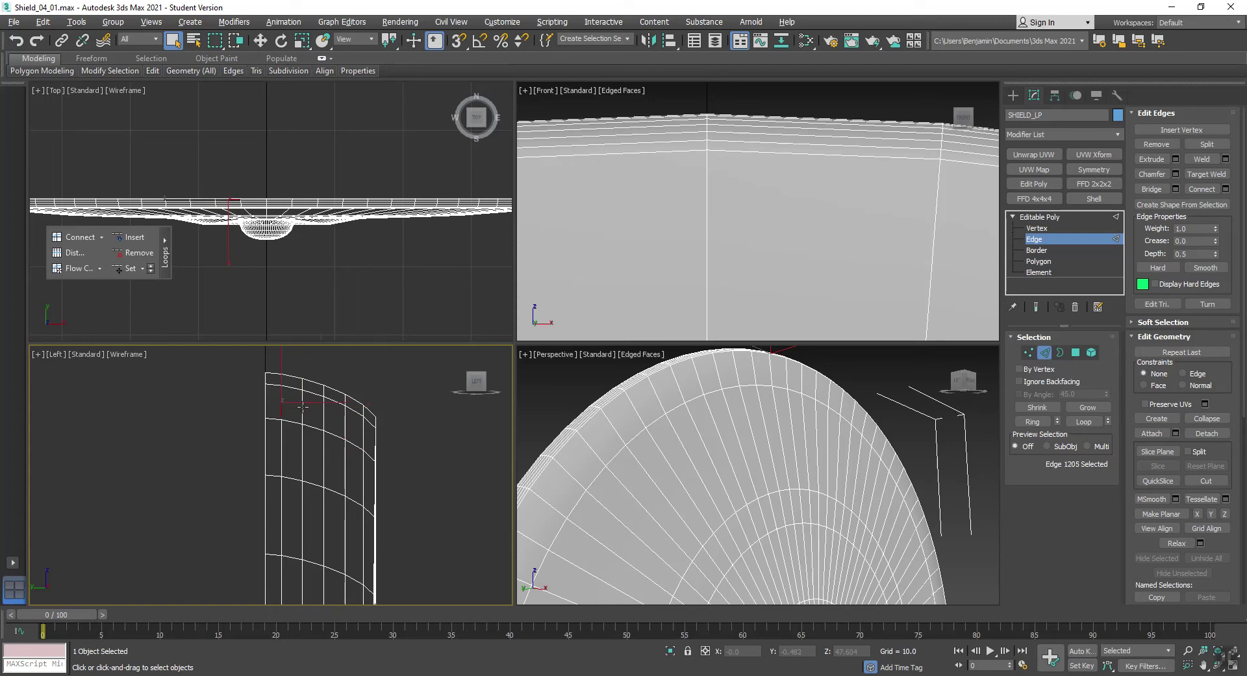
pyautogui.click(135, 253)
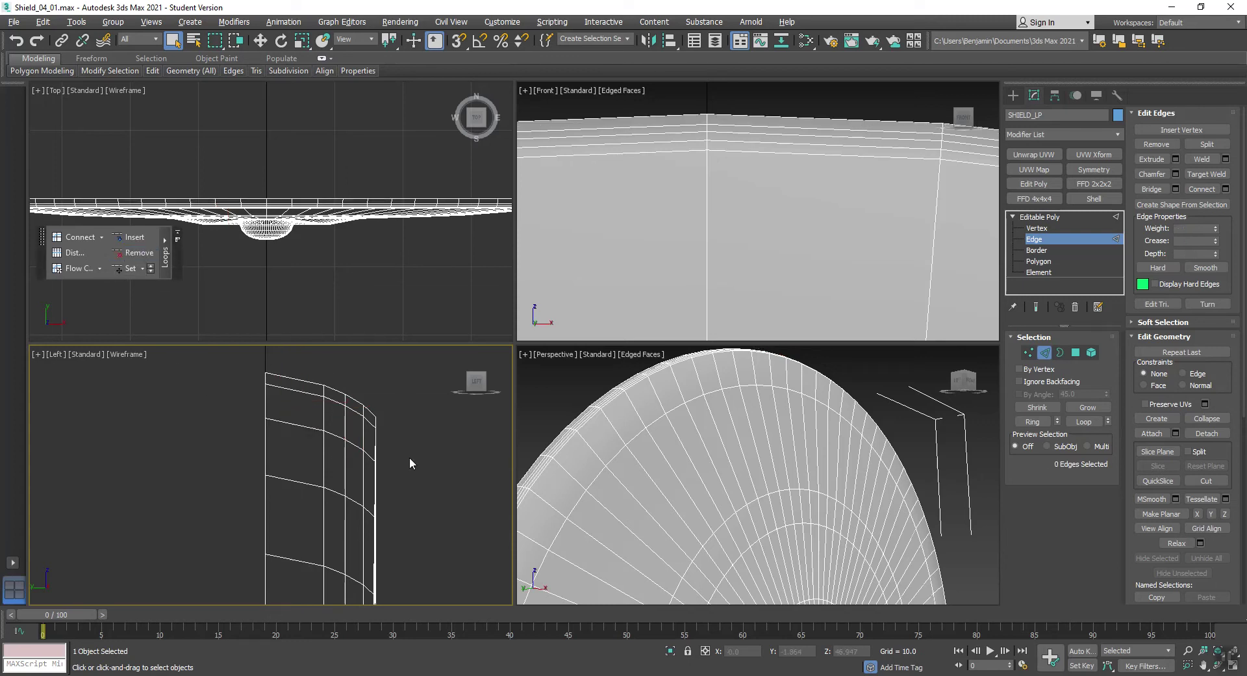
# Step: Remove two more vertical edge loops along the shield's thickness
pyautogui.click(346, 431)
pyautogui.keyDown('ctrl'); pyautogui.click(362, 435); pyautogui.keyUp('ctrl')
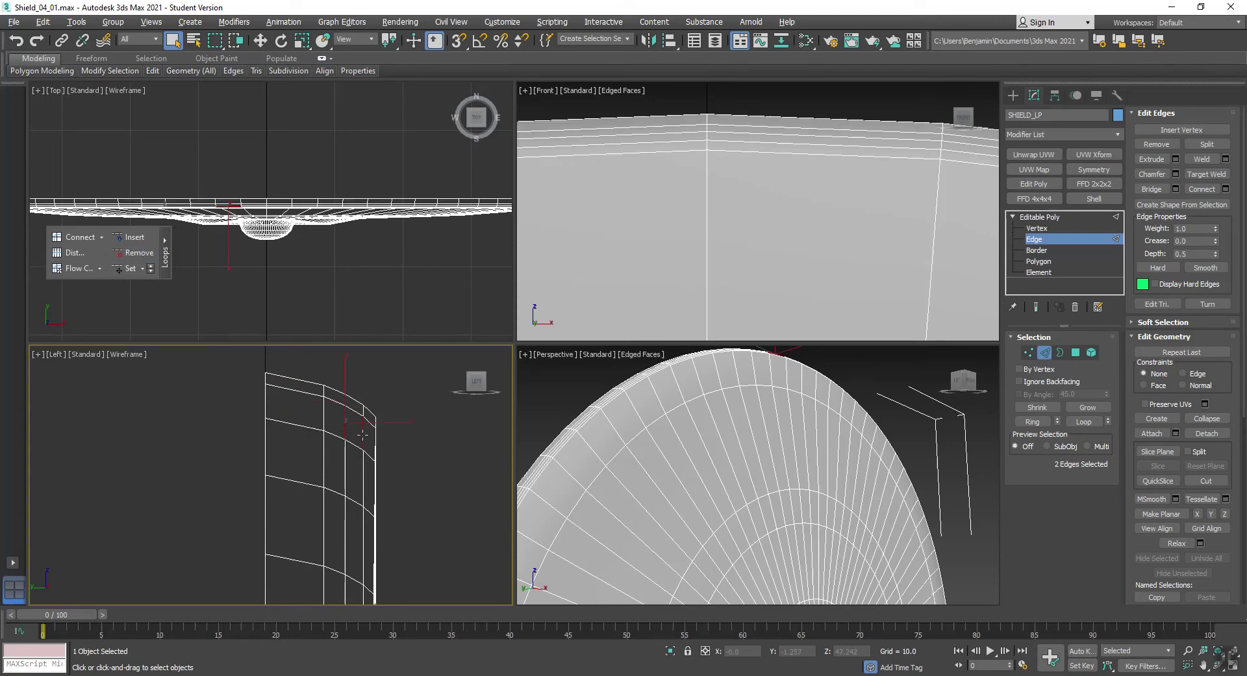
pyautogui.click(133, 253)
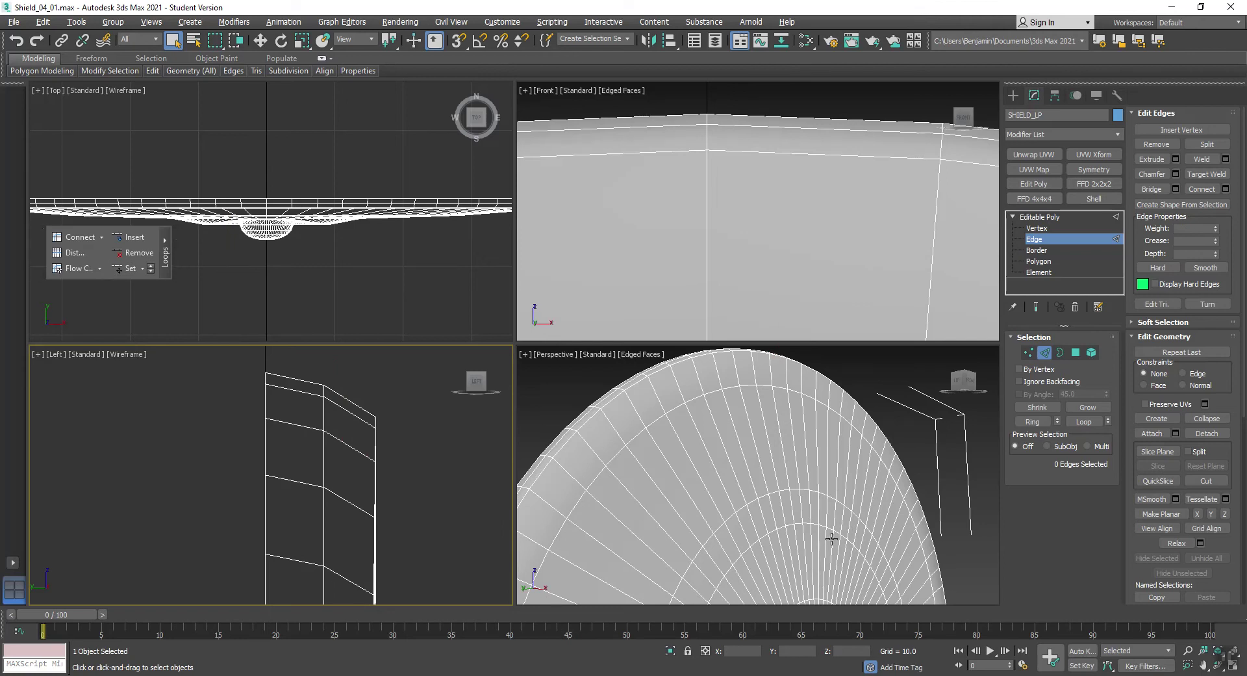
pyautogui.click(1116, 95)
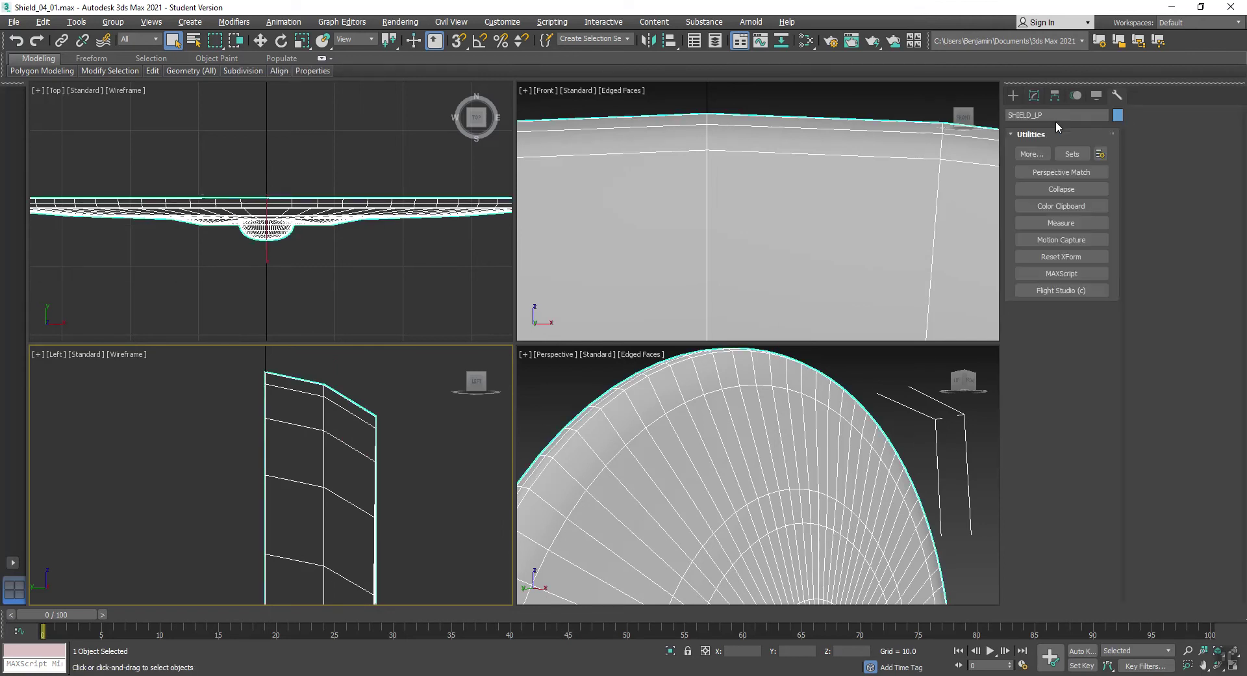
# Step: Open the Polygon Counter utility, showing SHIELD_LP at 3760 triangles, and move it aside
pyautogui.click(1031, 154)
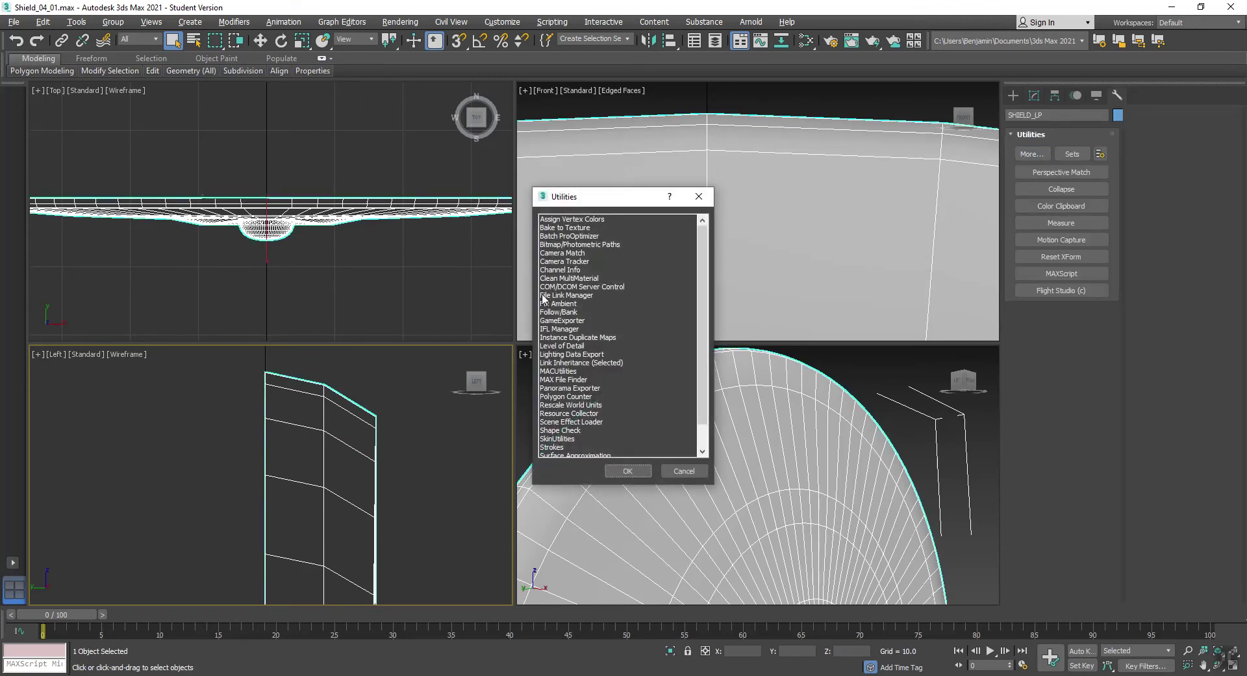
pyautogui.doubleClick(550, 397)
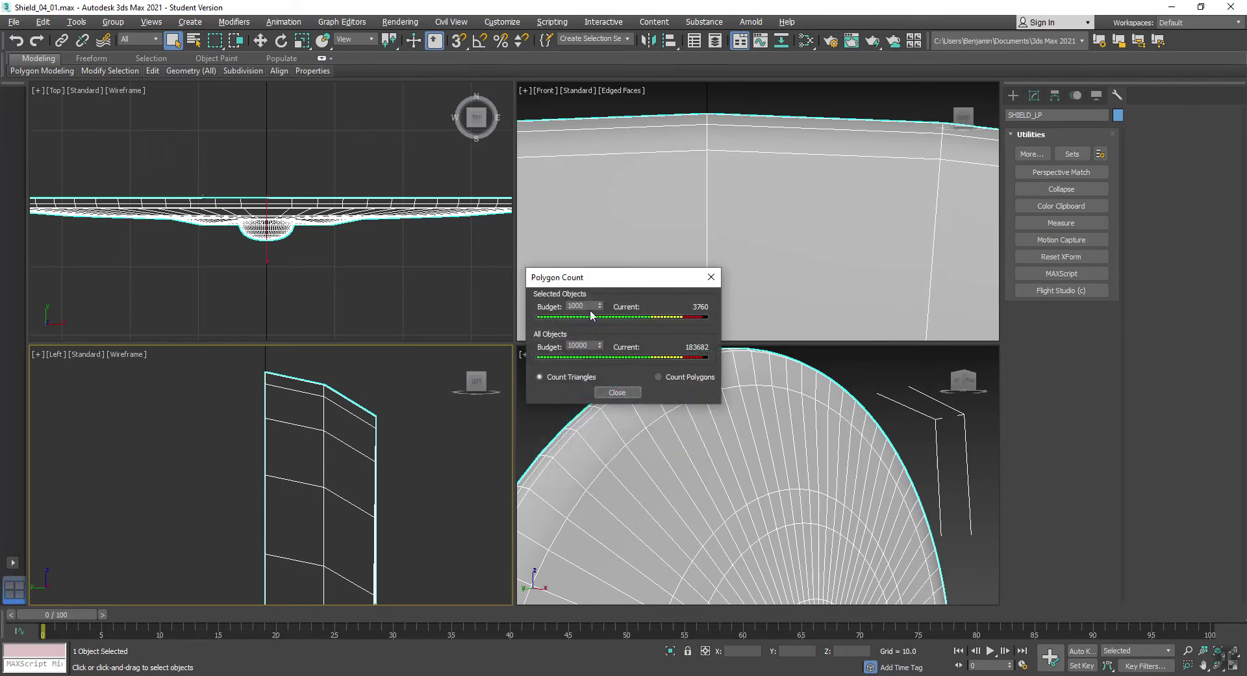
pyautogui.moveTo(643, 282); pyautogui.dragTo(163, 391)
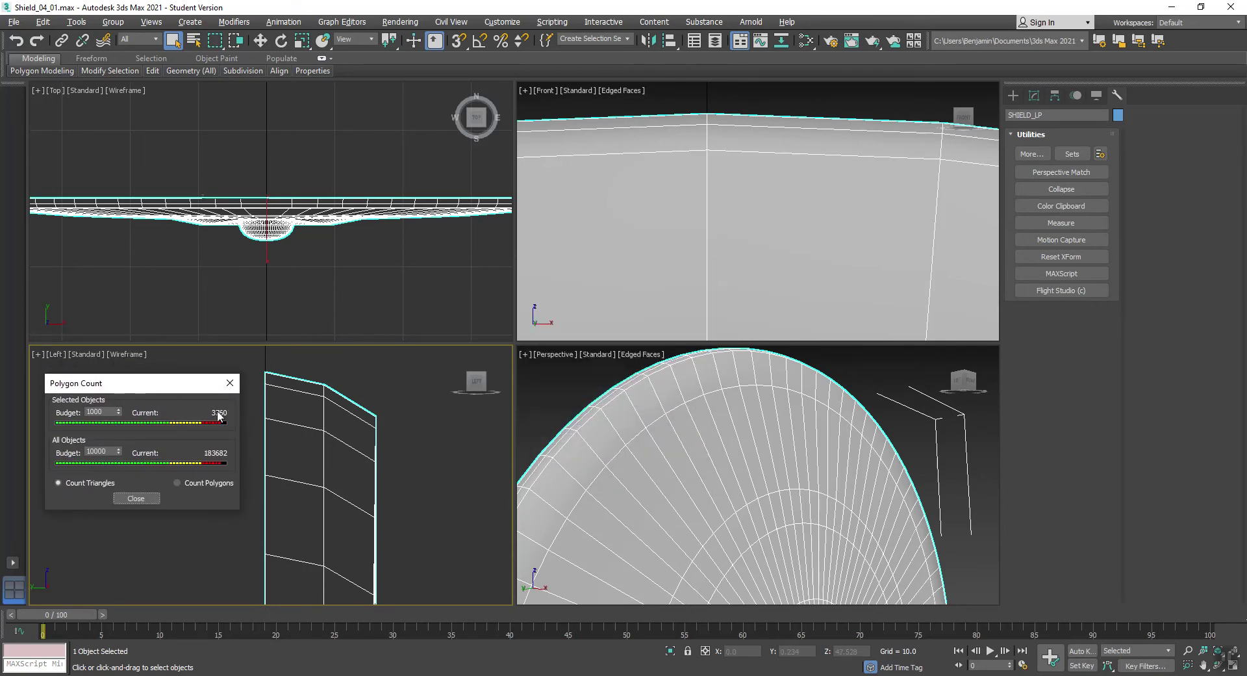
# Step: Return to the Modify panel, adjust the viewports and deselect the shield
pyautogui.click(1034, 96)
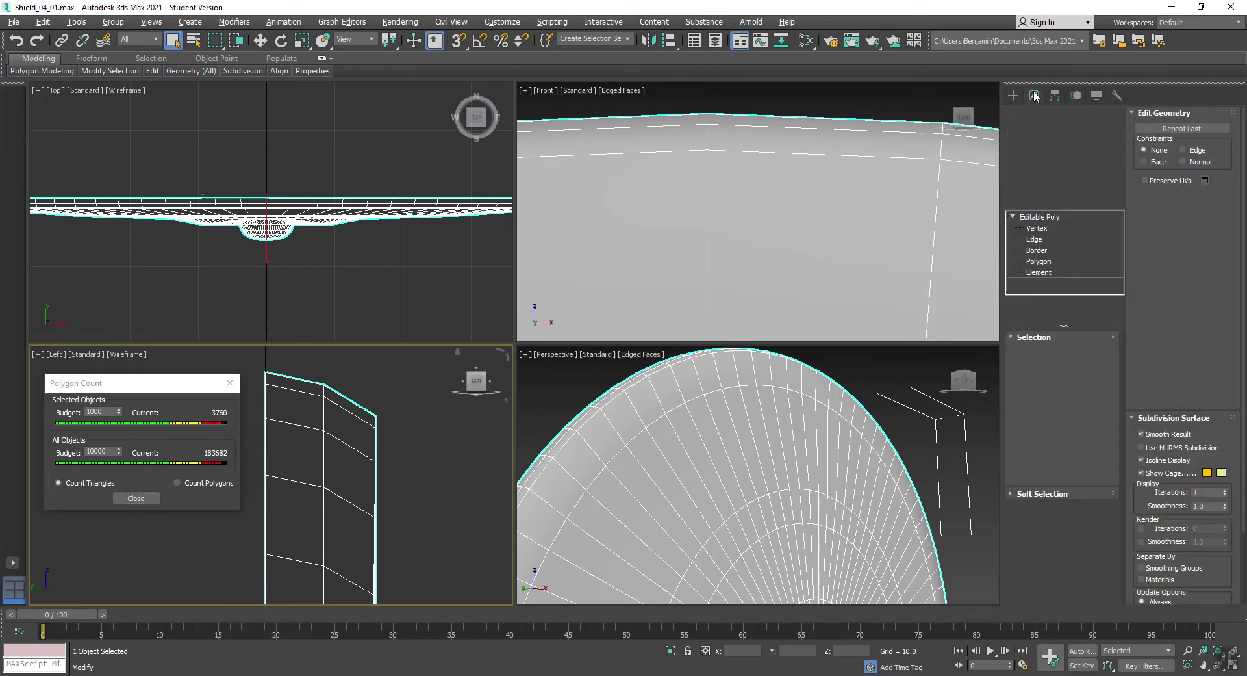
pyautogui.click(1036, 239)
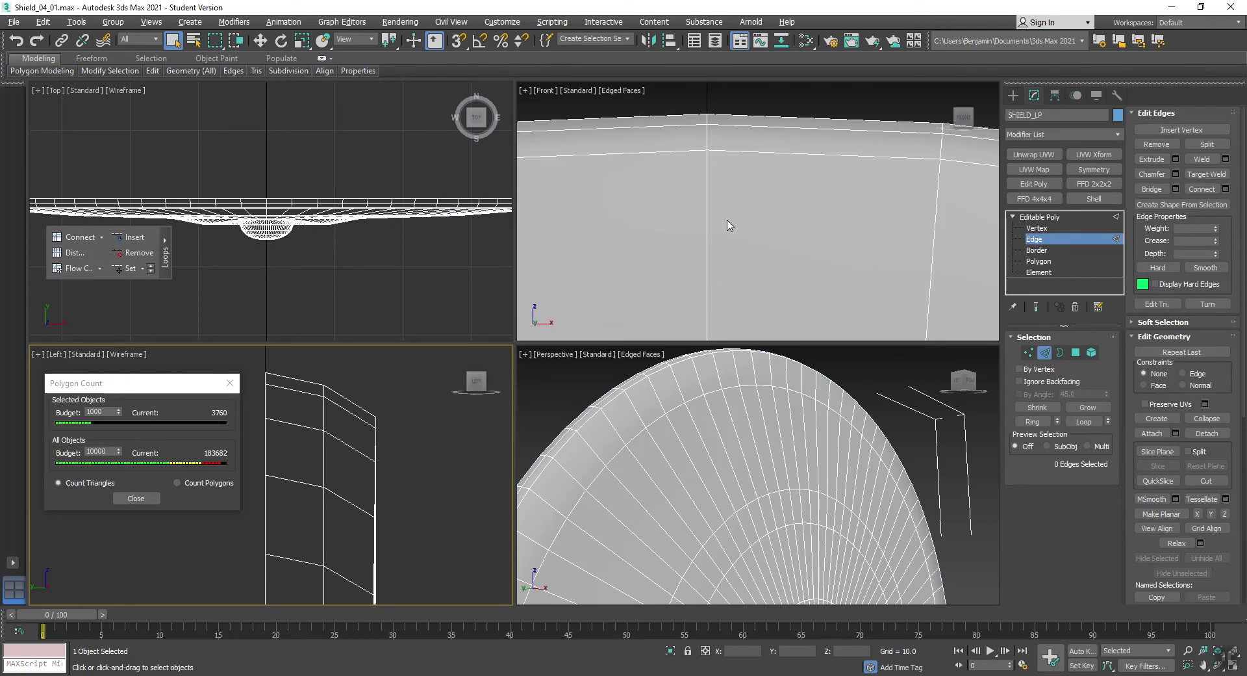
pyautogui.moveTo(800, 503); pyautogui.dragTo(791, 453, button='middle')
pyautogui.scroll(-3, 788, 422)
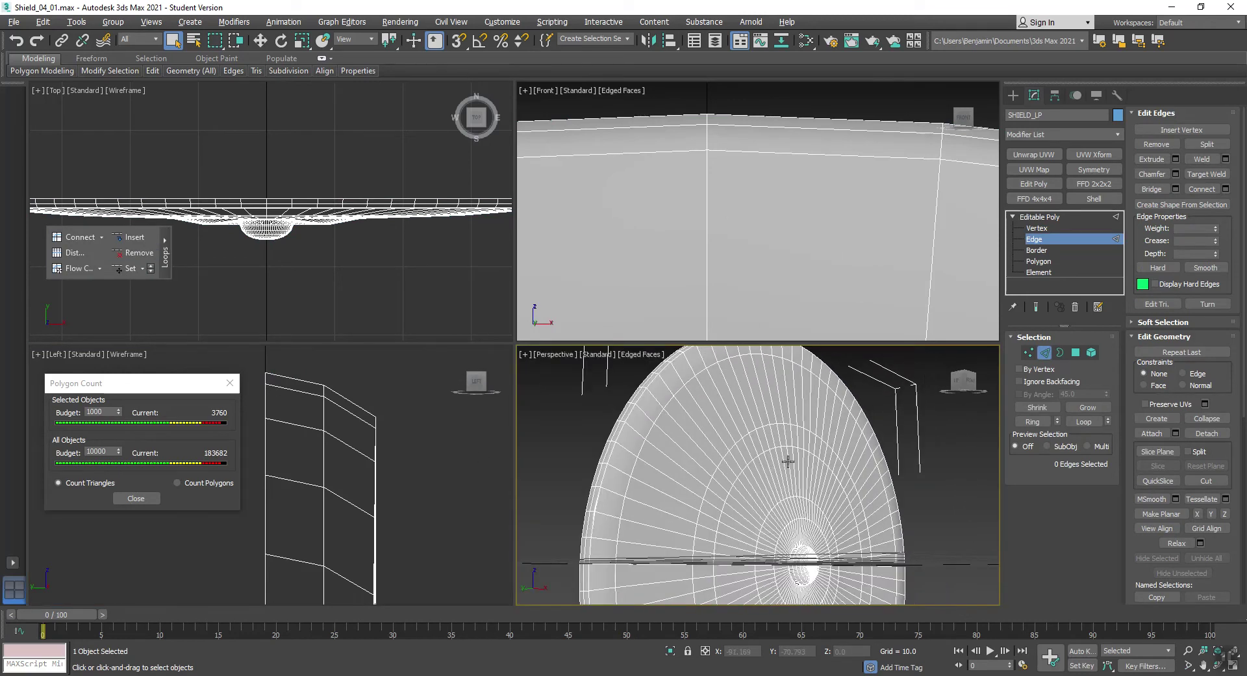
pyautogui.scroll(-4, 340, 429)
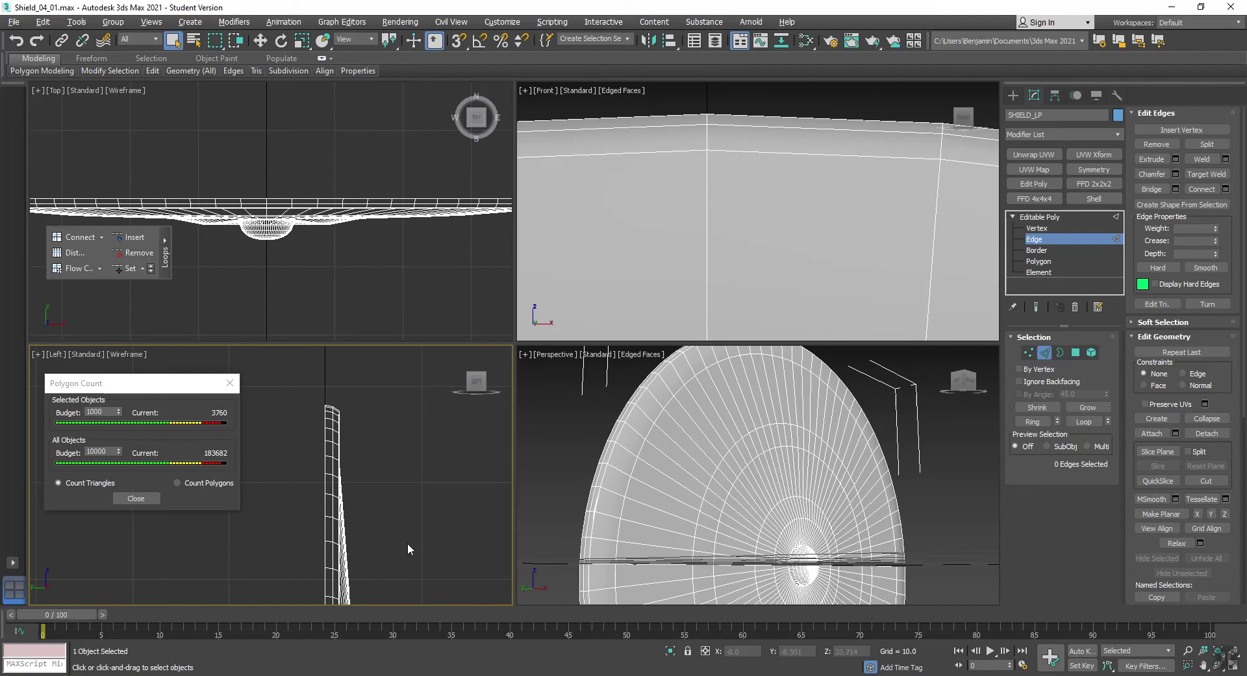
pyautogui.moveTo(331, 120); pyautogui.dragTo(332, 125, button='middle')
pyautogui.scroll(5, 315, 385)
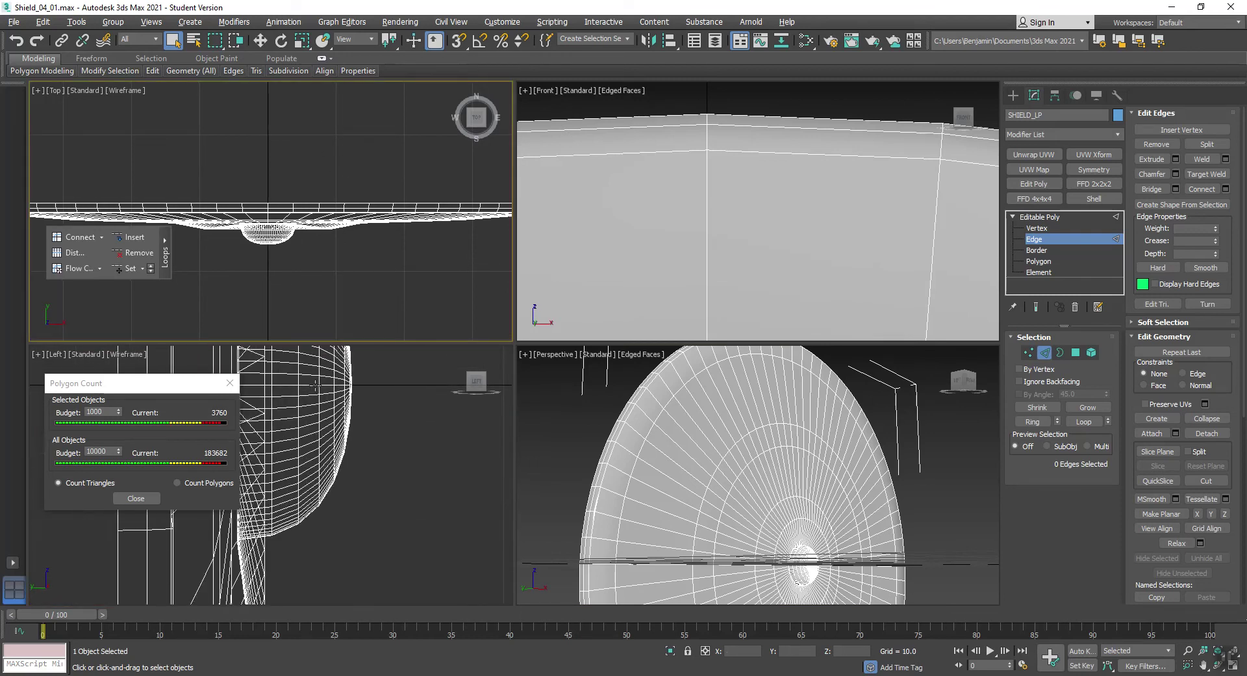
pyautogui.press('2')
pyautogui.click(378, 461)
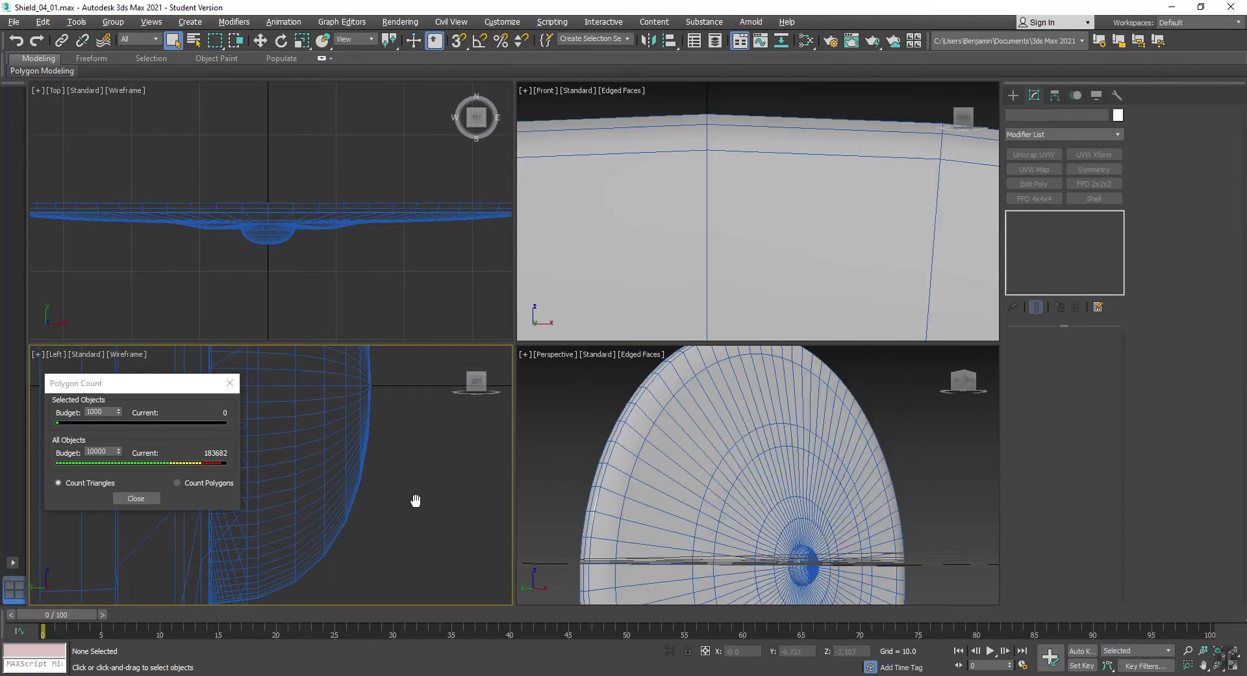
pyautogui.moveTo(416, 501); pyautogui.dragTo(539, 501, button='middle')
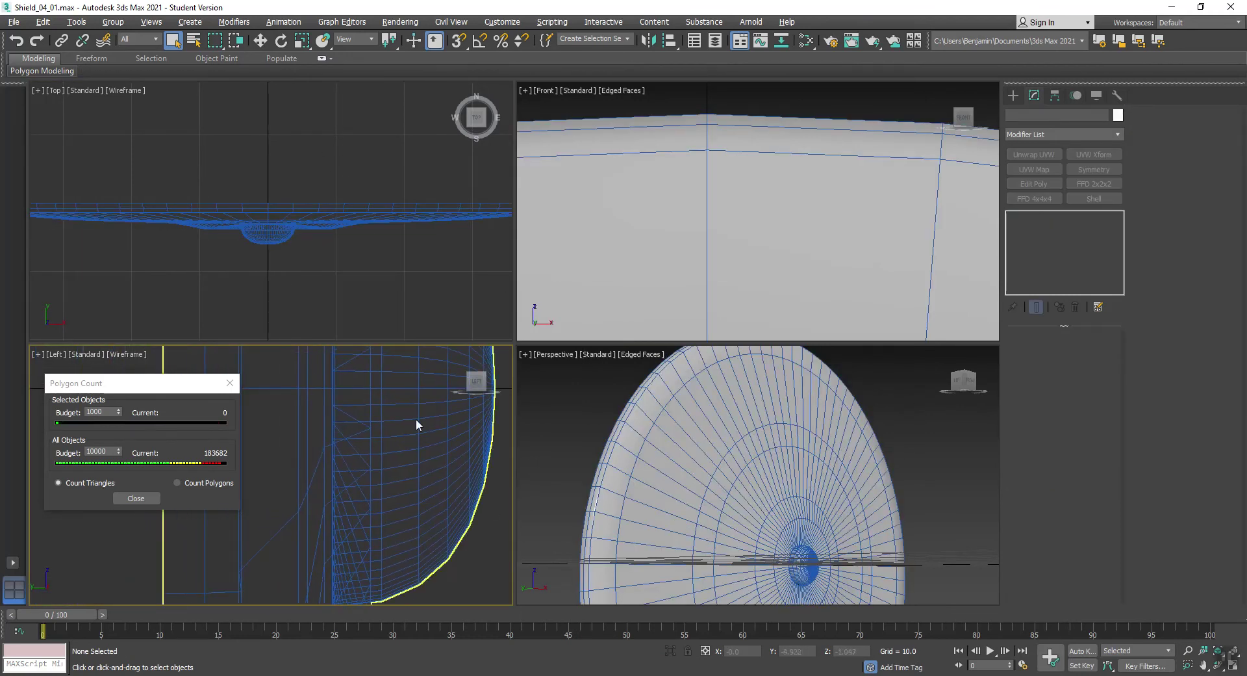
# Step: Reselect SHIELD_LP in Edge mode and frame a rim edge in the views
pyautogui.click(349, 359)
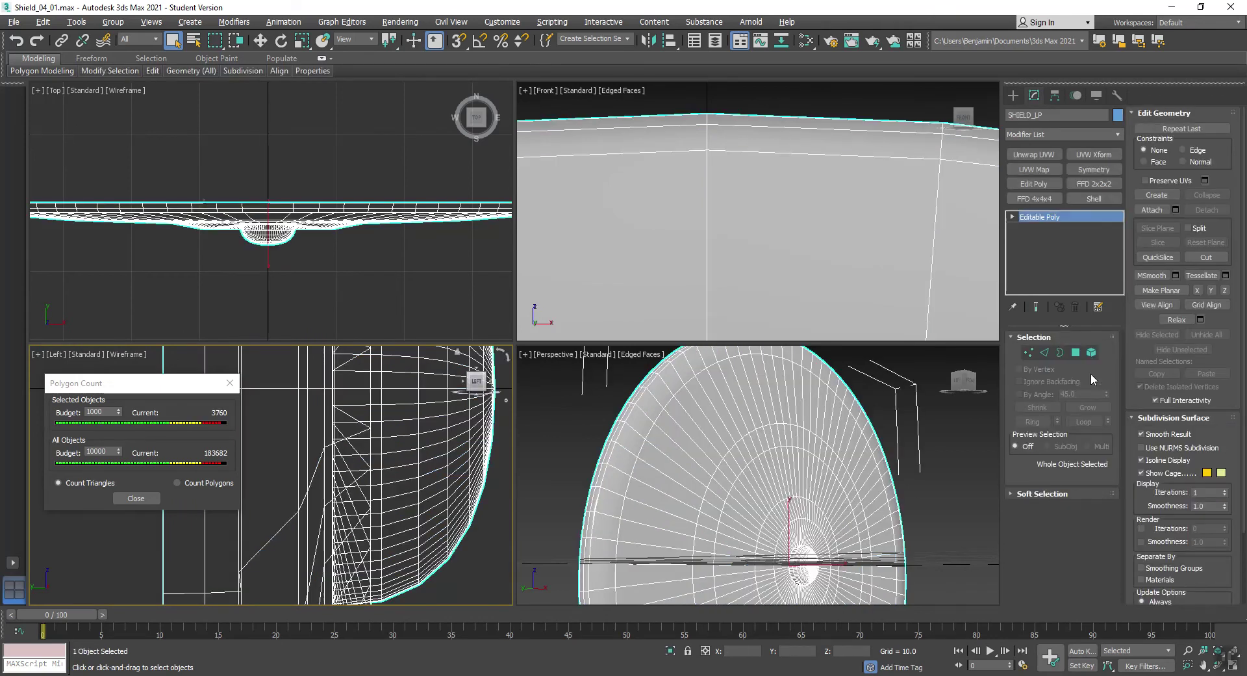
pyautogui.click(1045, 352)
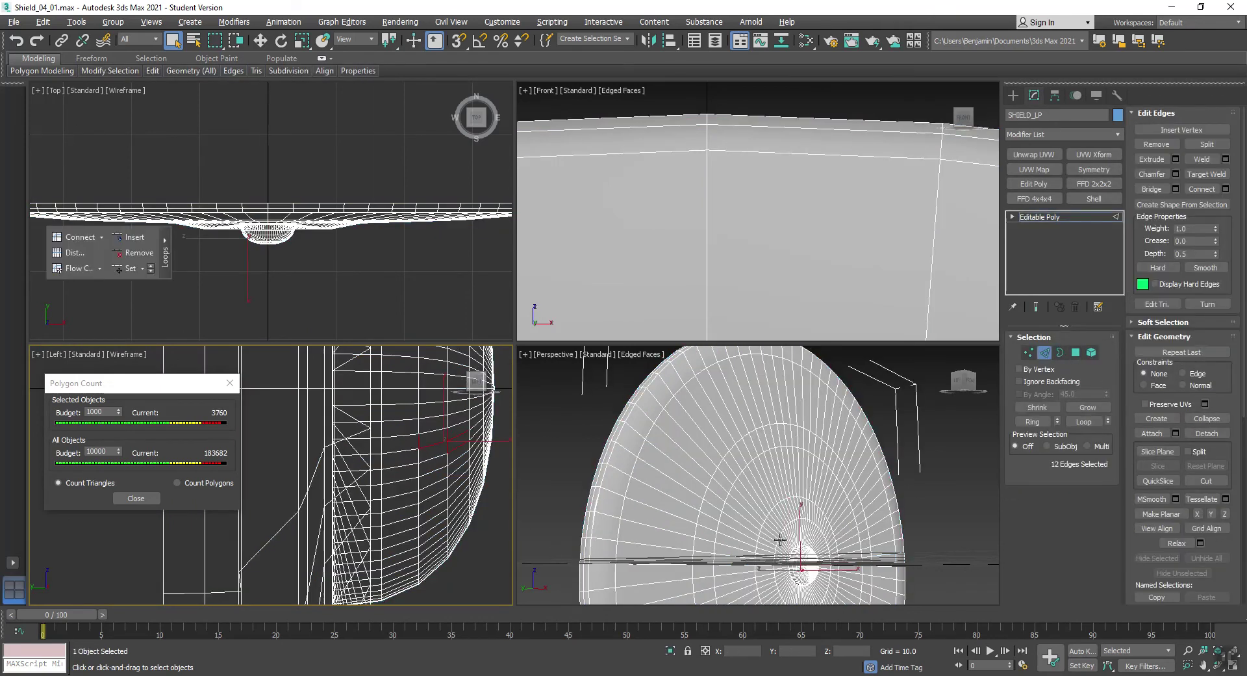
pyautogui.click(798, 556)
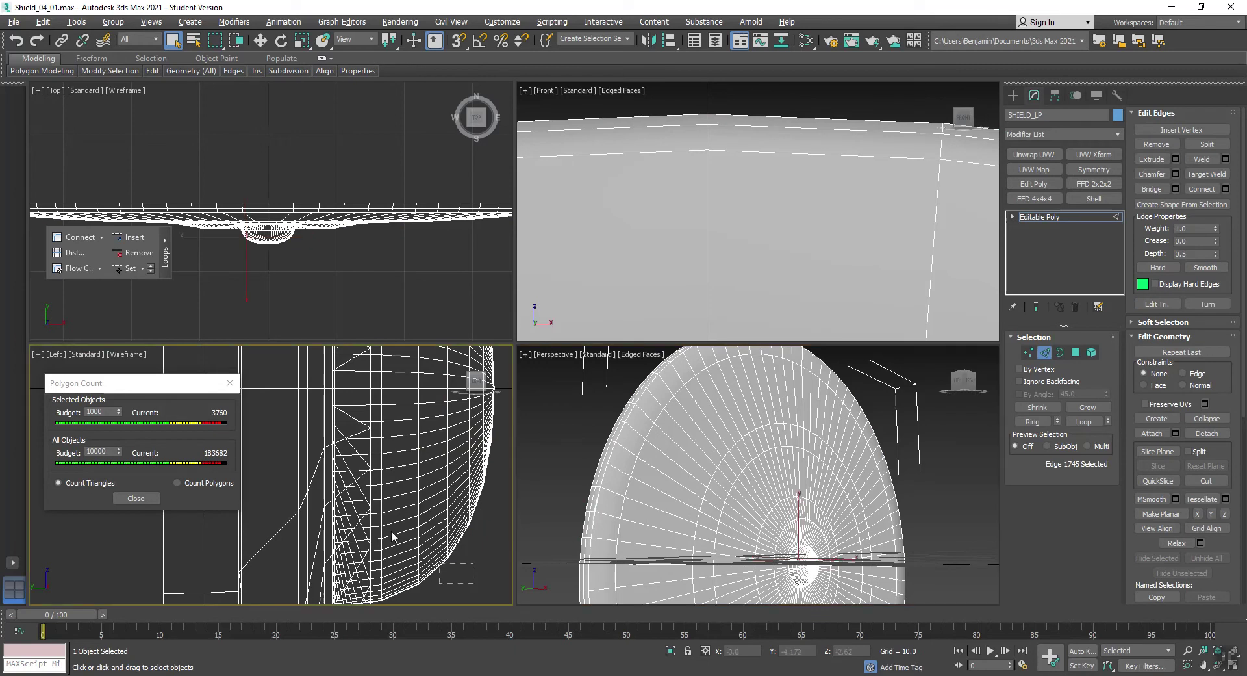
pyautogui.moveTo(497, 598); pyautogui.dragTo(388, 208)
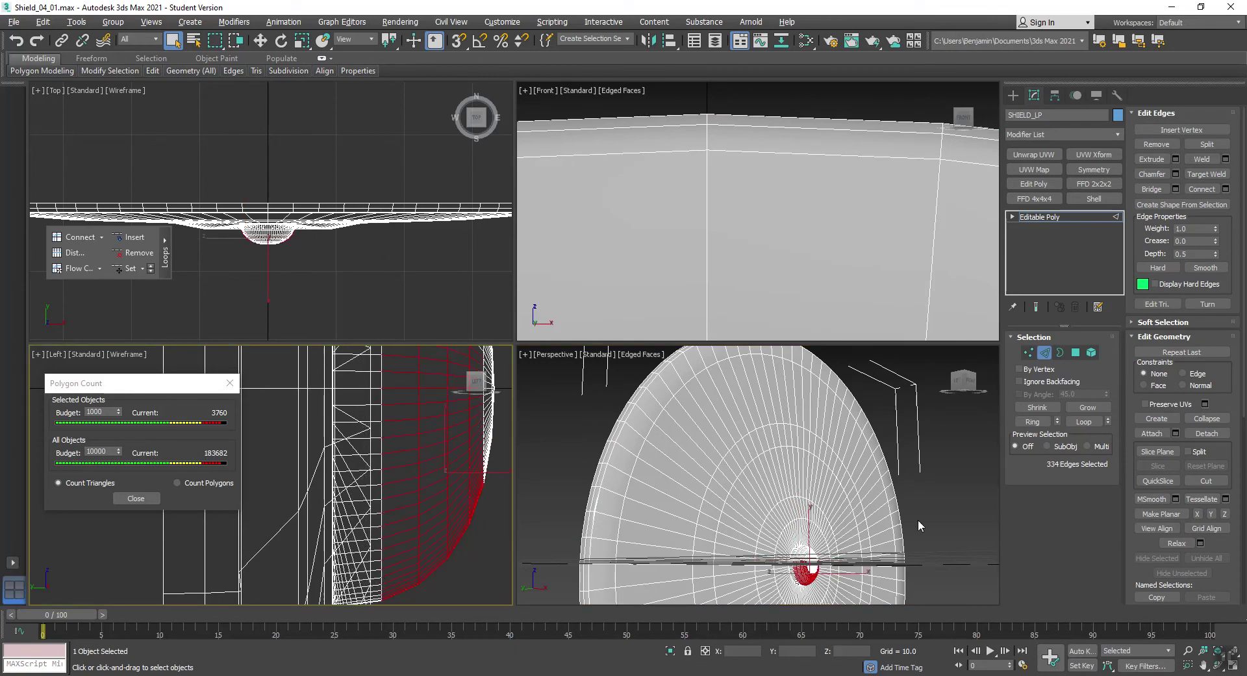
pyautogui.keyDown('alt'); pyautogui.moveTo(919, 525); pyautogui.dragTo(665, 444, button='middle'); pyautogui.keyUp('alt')
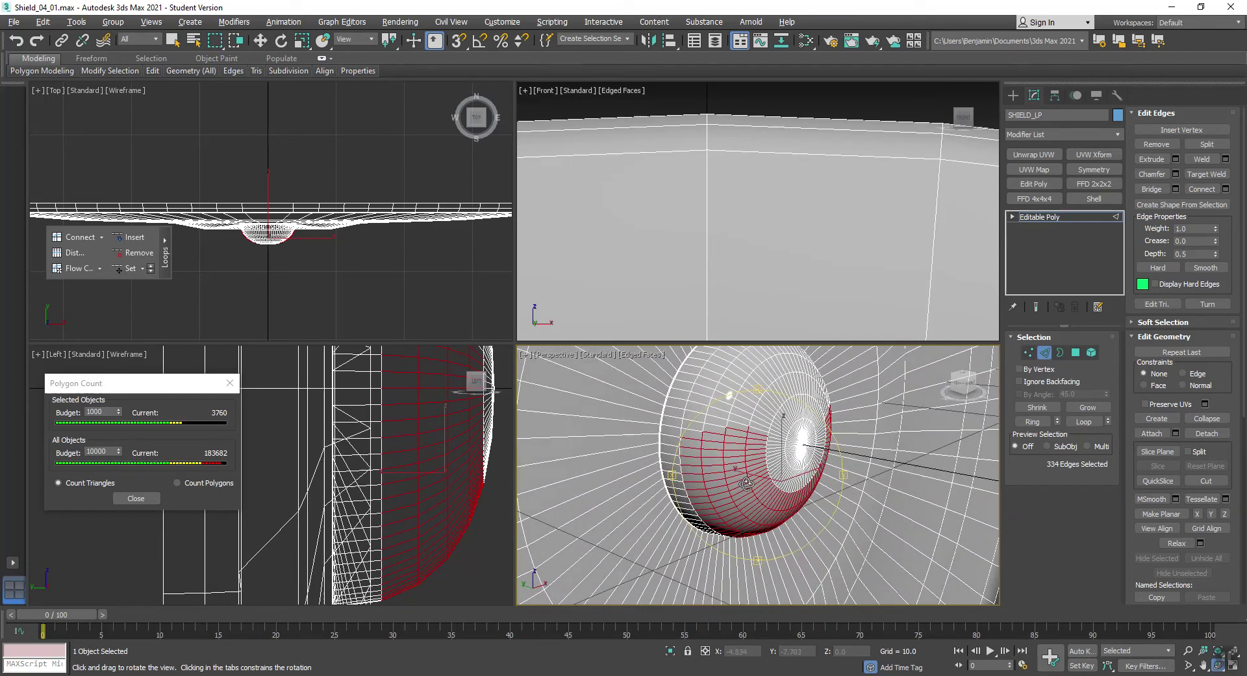
pyautogui.doubleClick(671, 432)
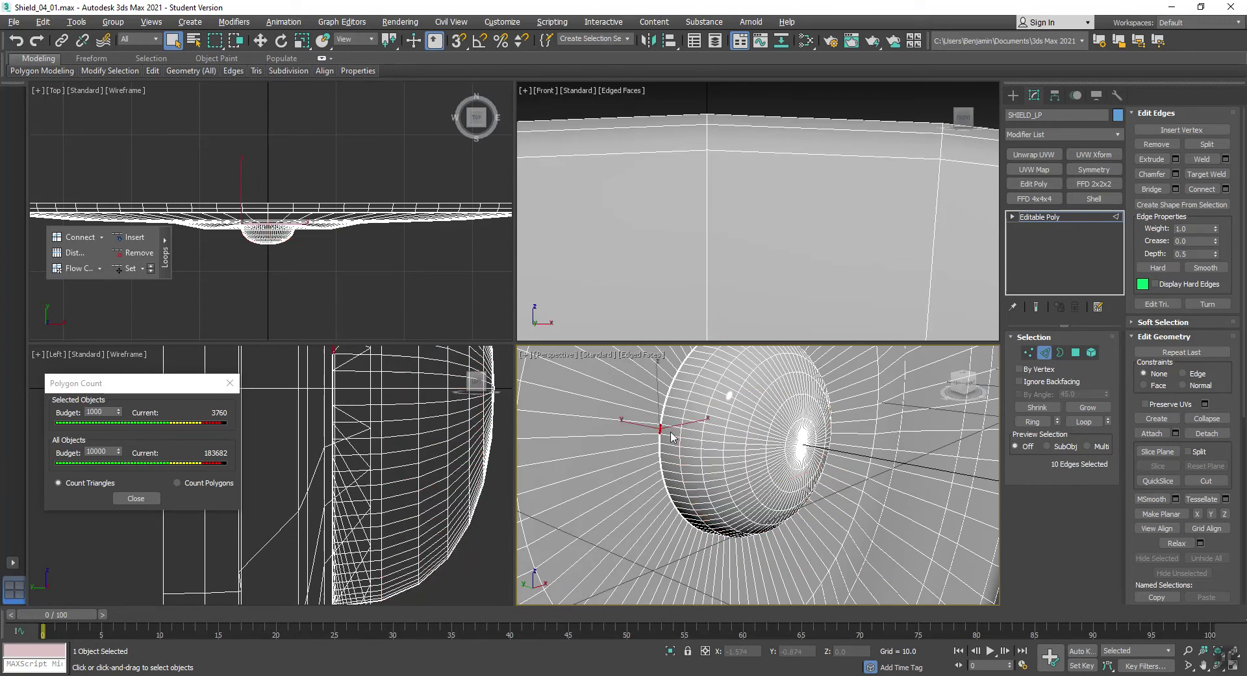
pyautogui.press('z')
pyautogui.click(685, 450)
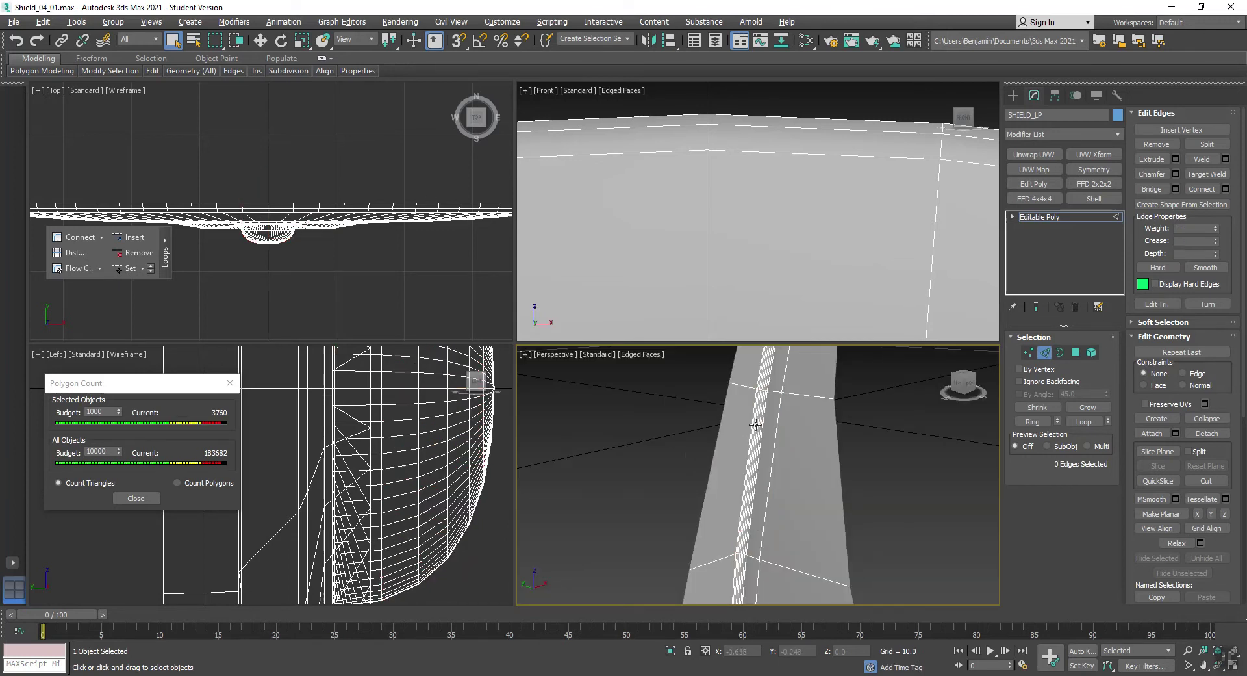
pyautogui.click(751, 420)
pyautogui.press('z')
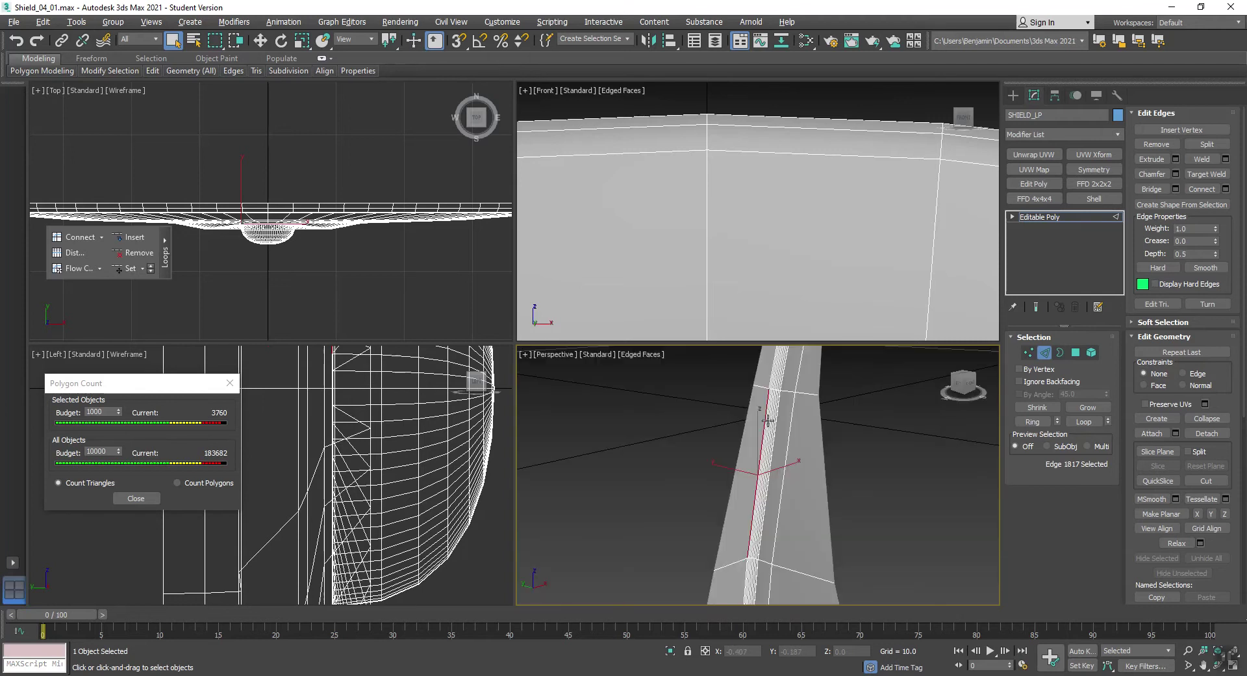
# Step: Box-select the 9-edge rim loop in the Front view and remove it, reaching 2320 triangles
pyautogui.rightClick(764, 177)
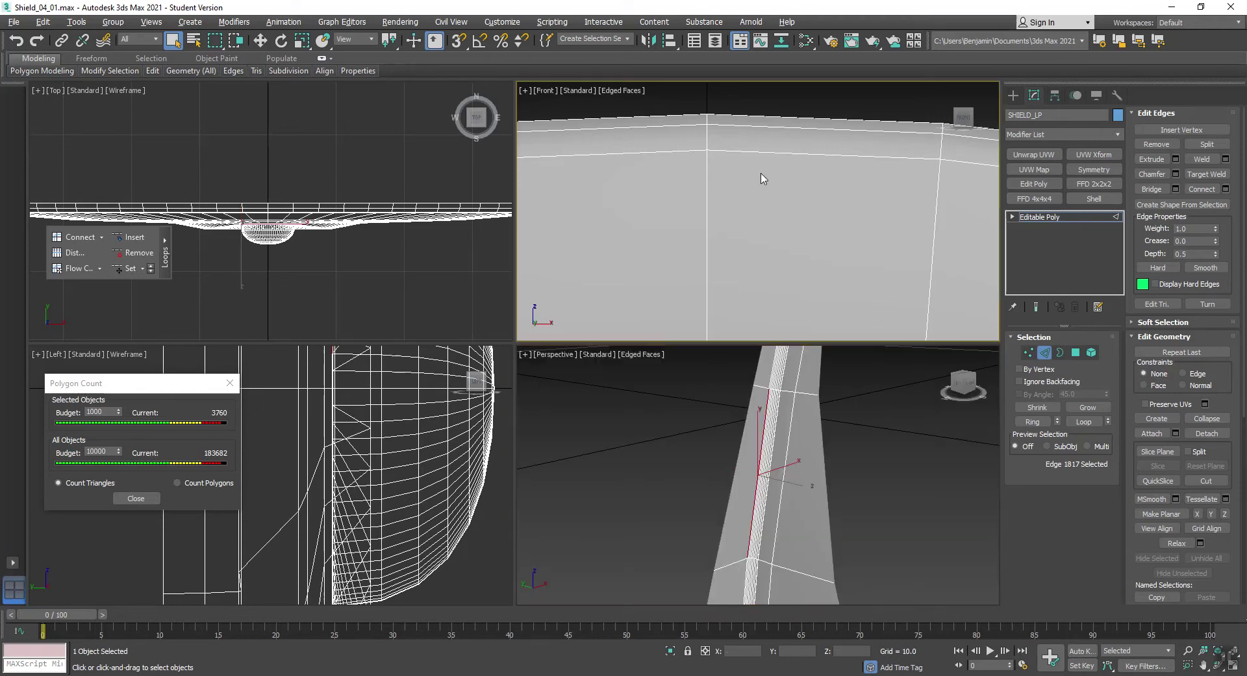
pyautogui.press('z')
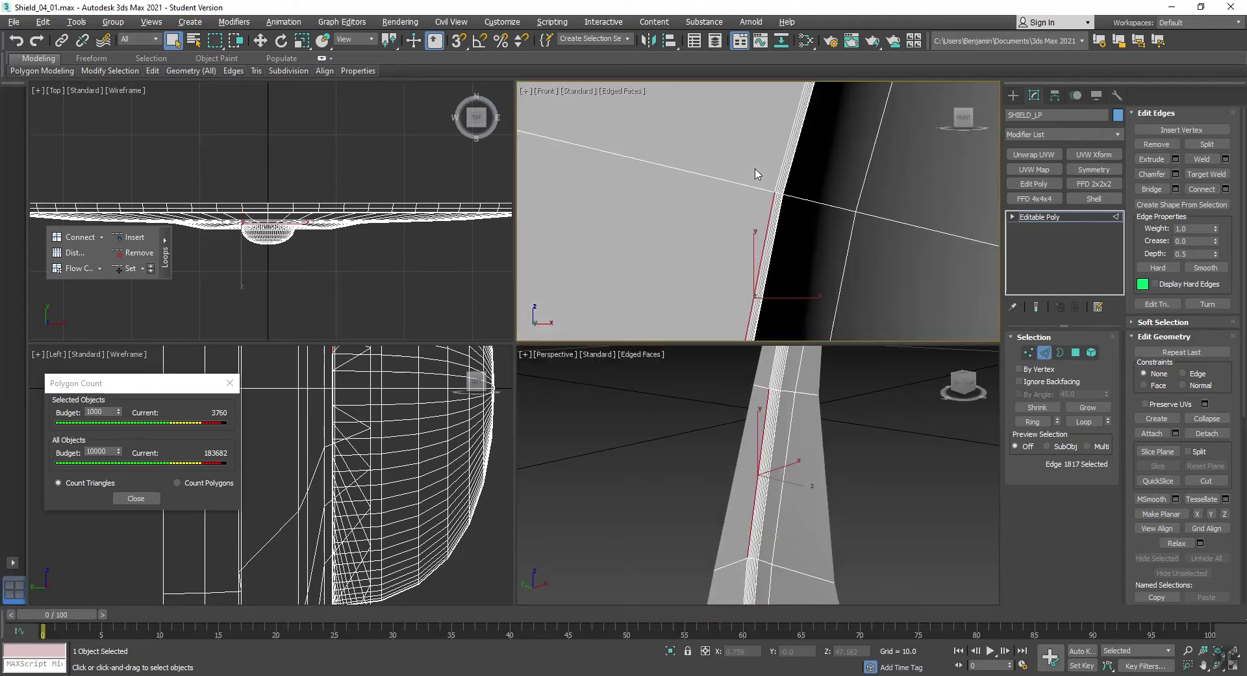
pyautogui.scroll(1, 769, 217)
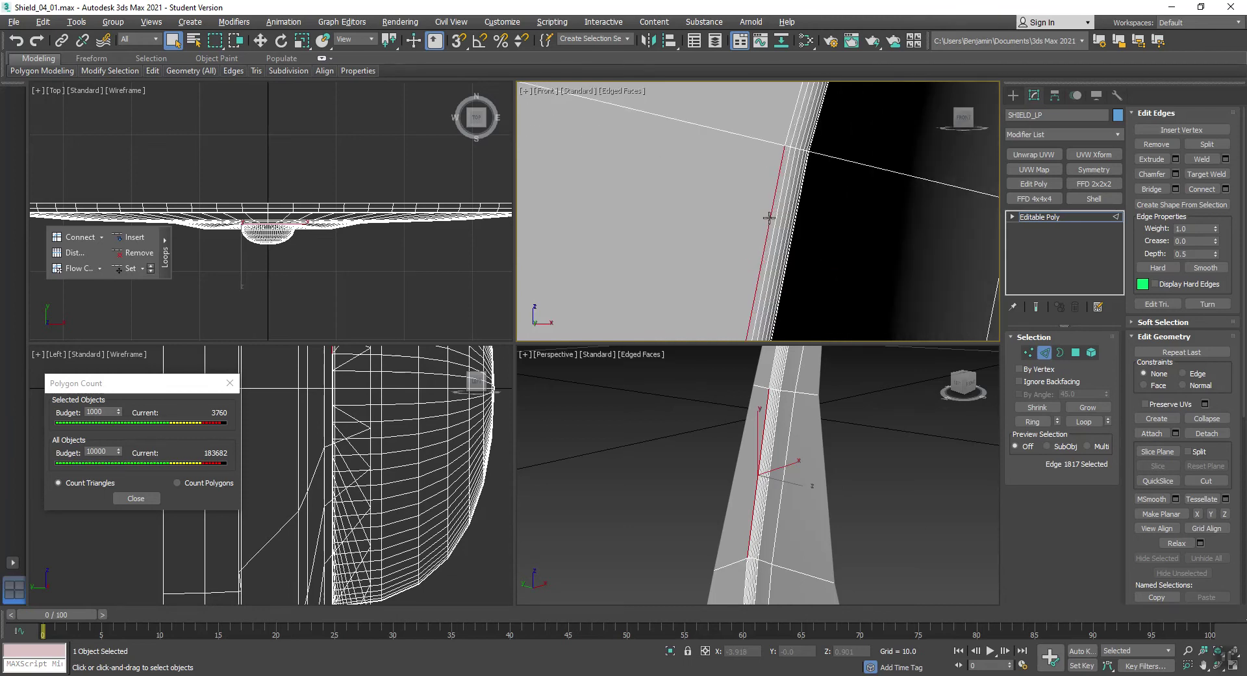
pyautogui.click(821, 207)
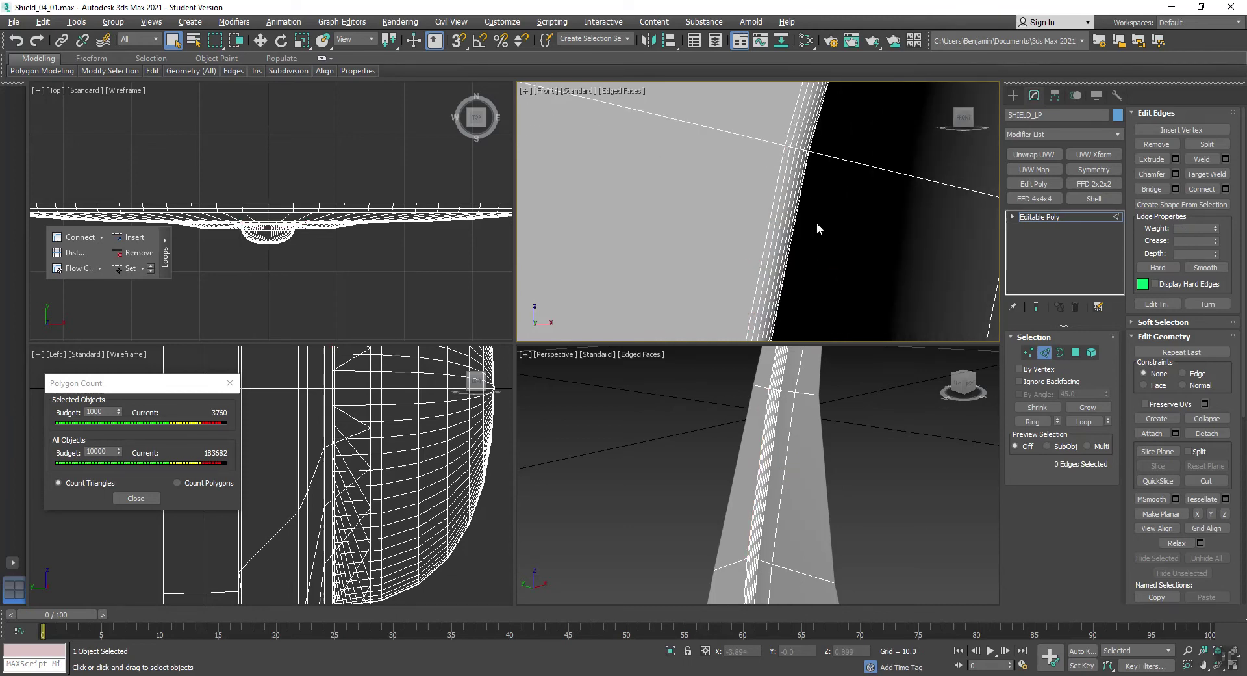
pyautogui.moveTo(816, 222); pyautogui.dragTo(782, 189)
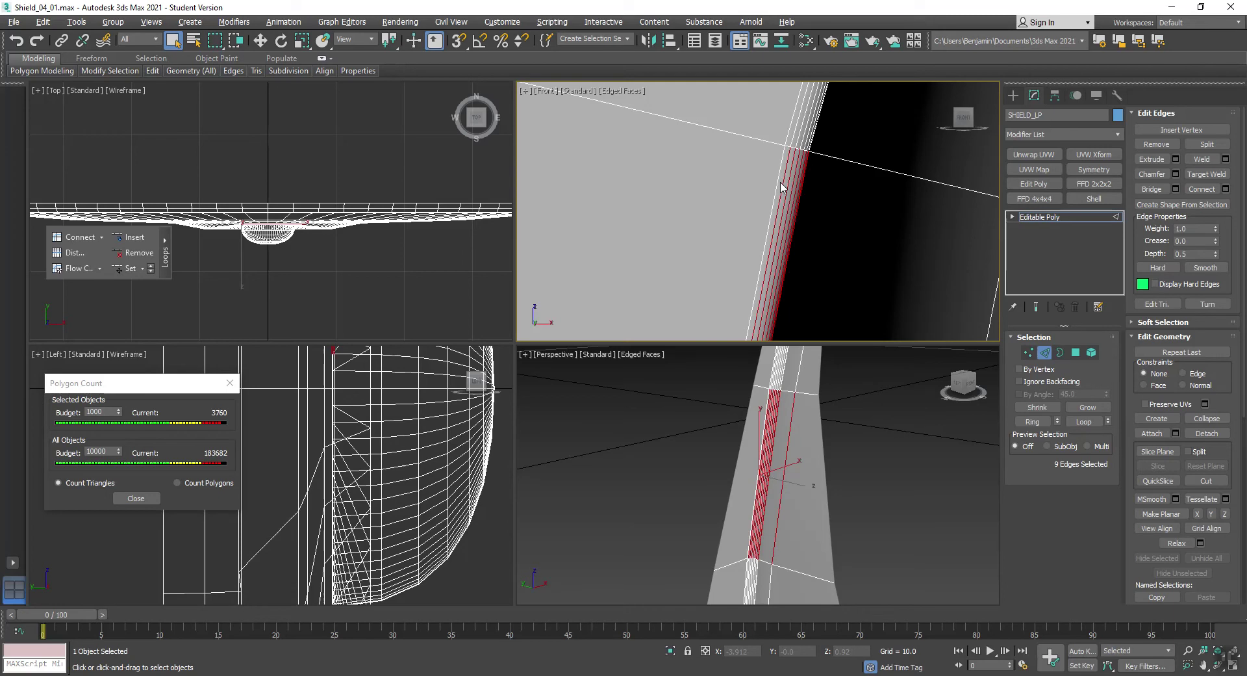
pyautogui.click(135, 252)
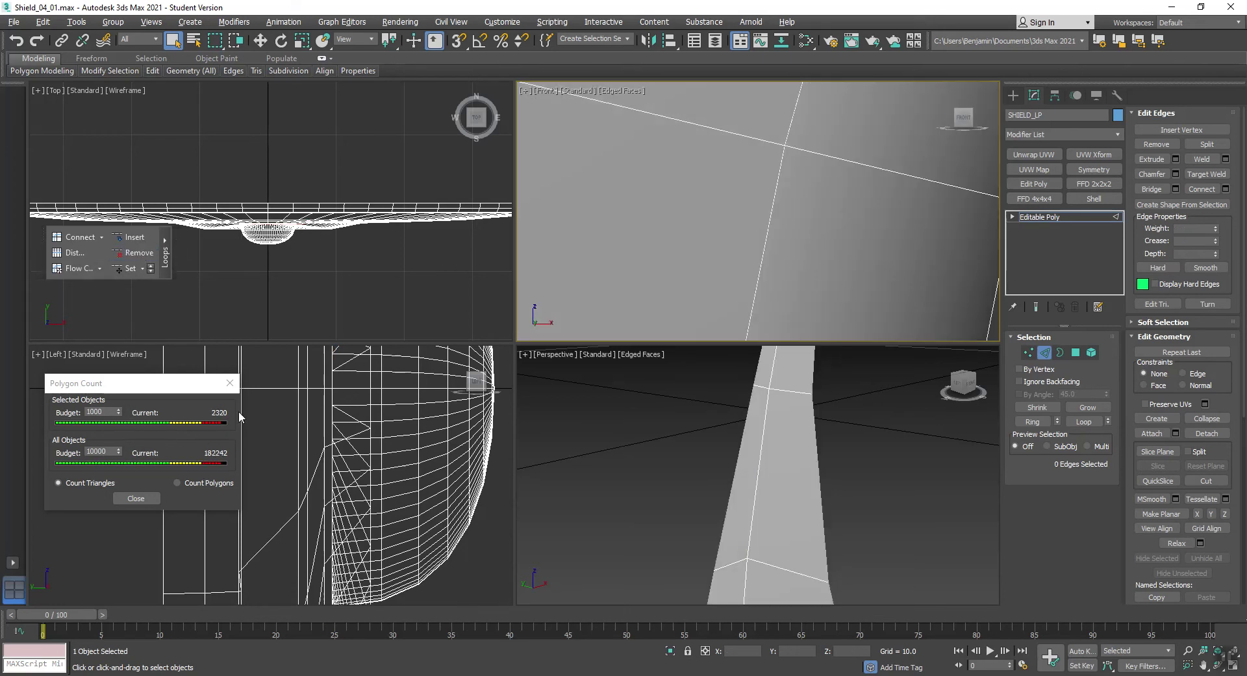
# Step: Select another rim edge loop in the Front view and remove it, reaching 2160 triangles
pyautogui.scroll(-8, 793, 208)
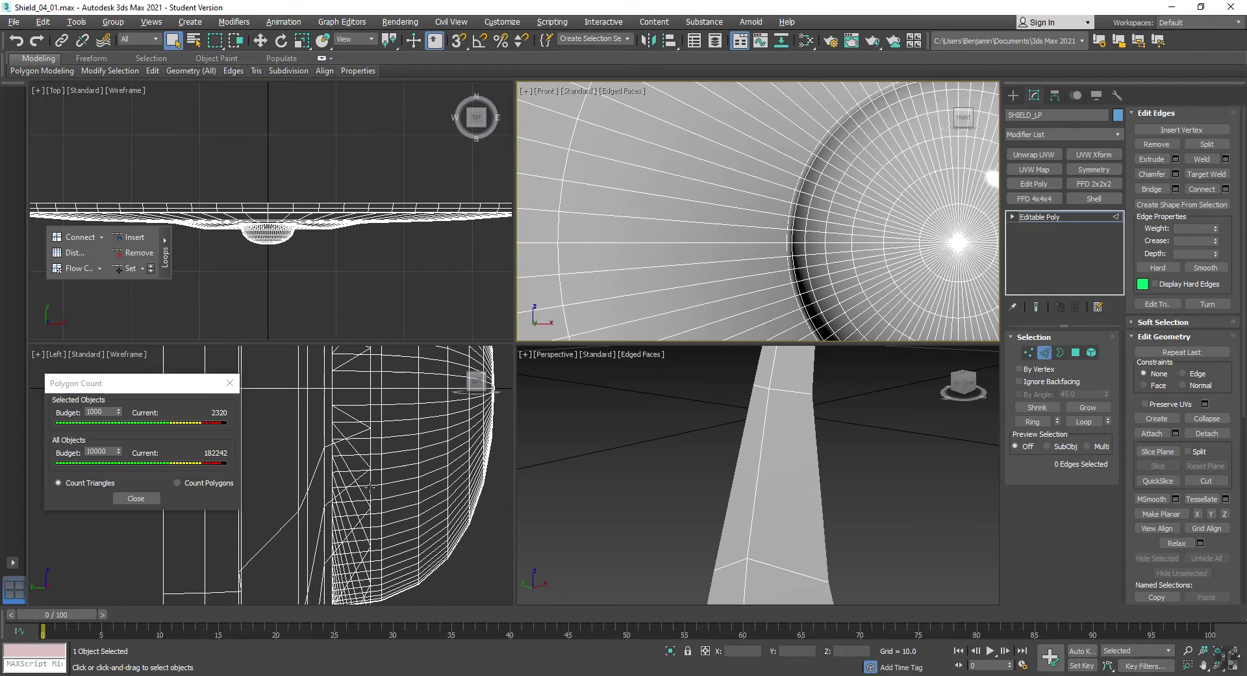
pyautogui.scroll(-6, 370, 486)
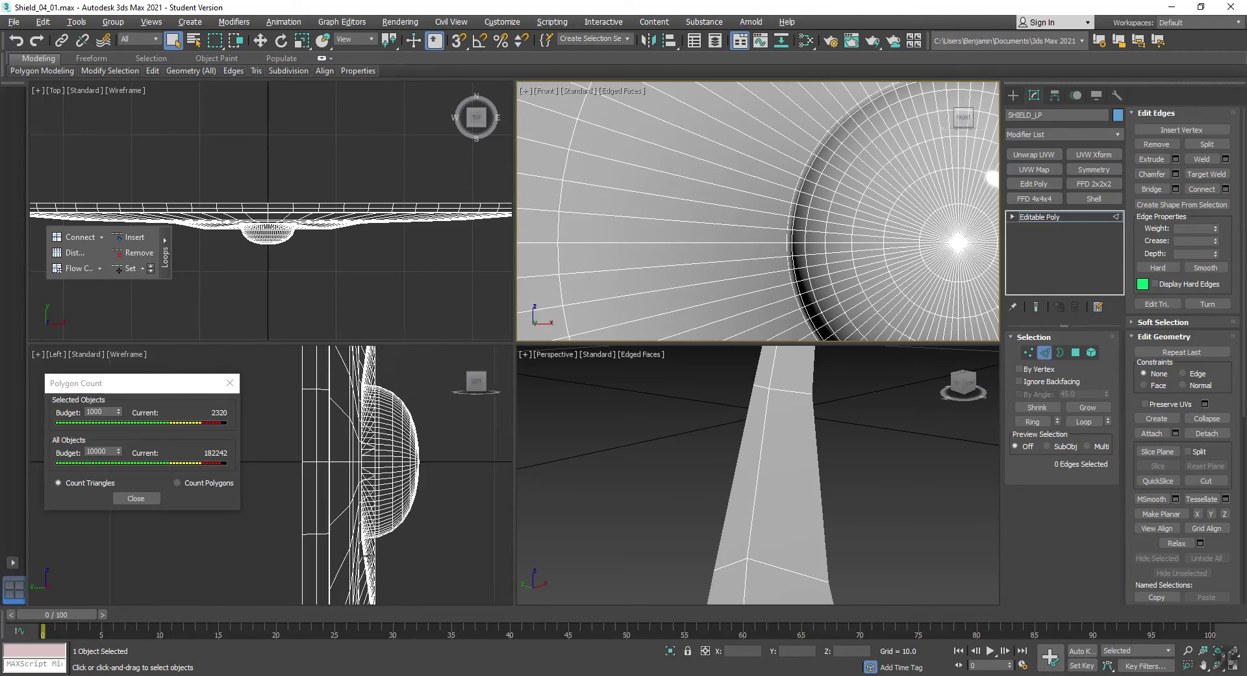
pyautogui.scroll(-2, 365, 520)
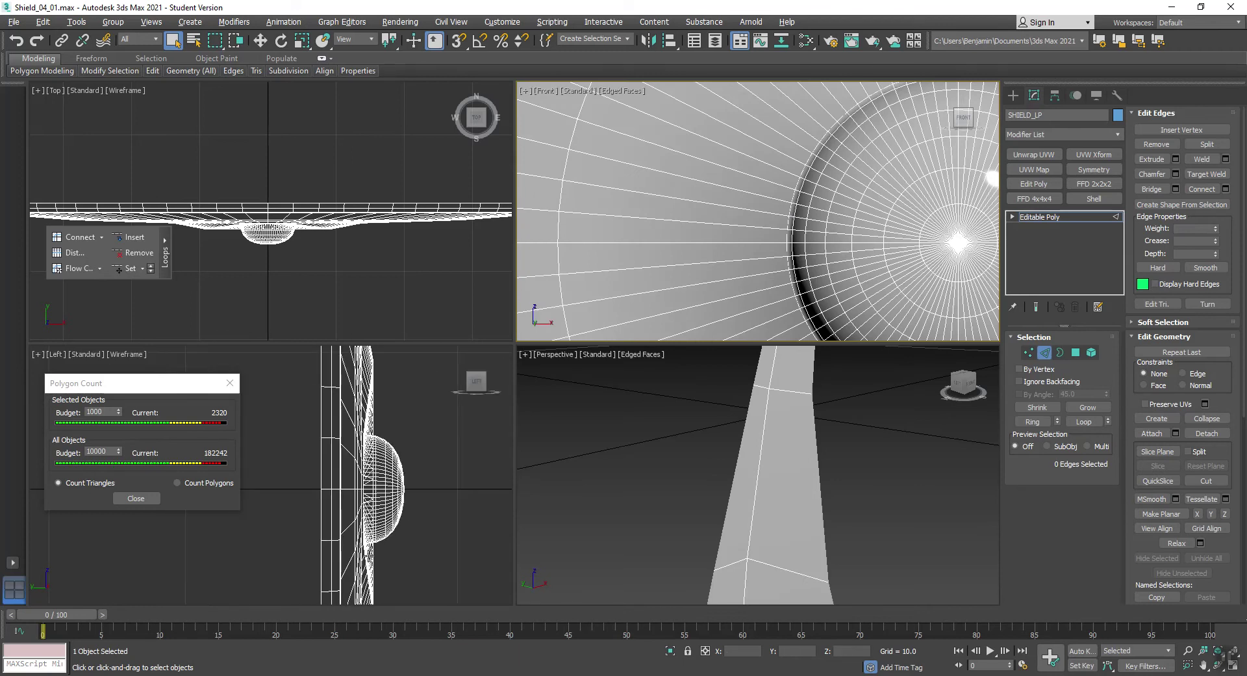
pyautogui.click(788, 244)
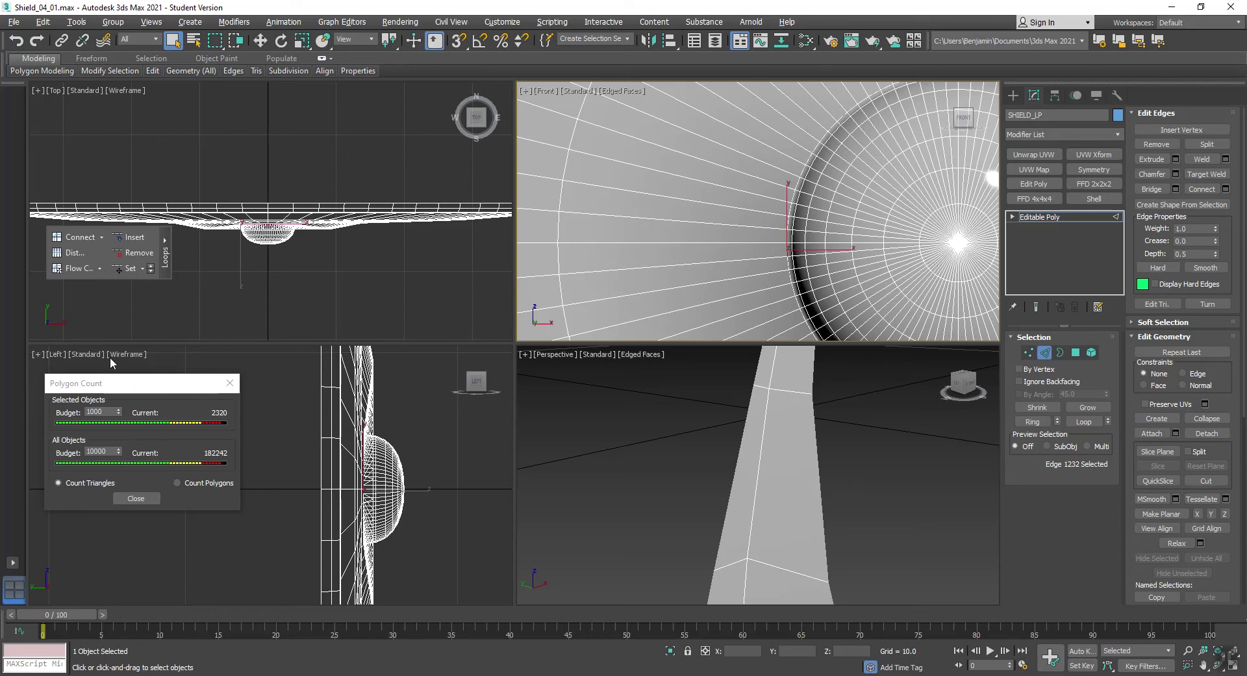
pyautogui.click(145, 253)
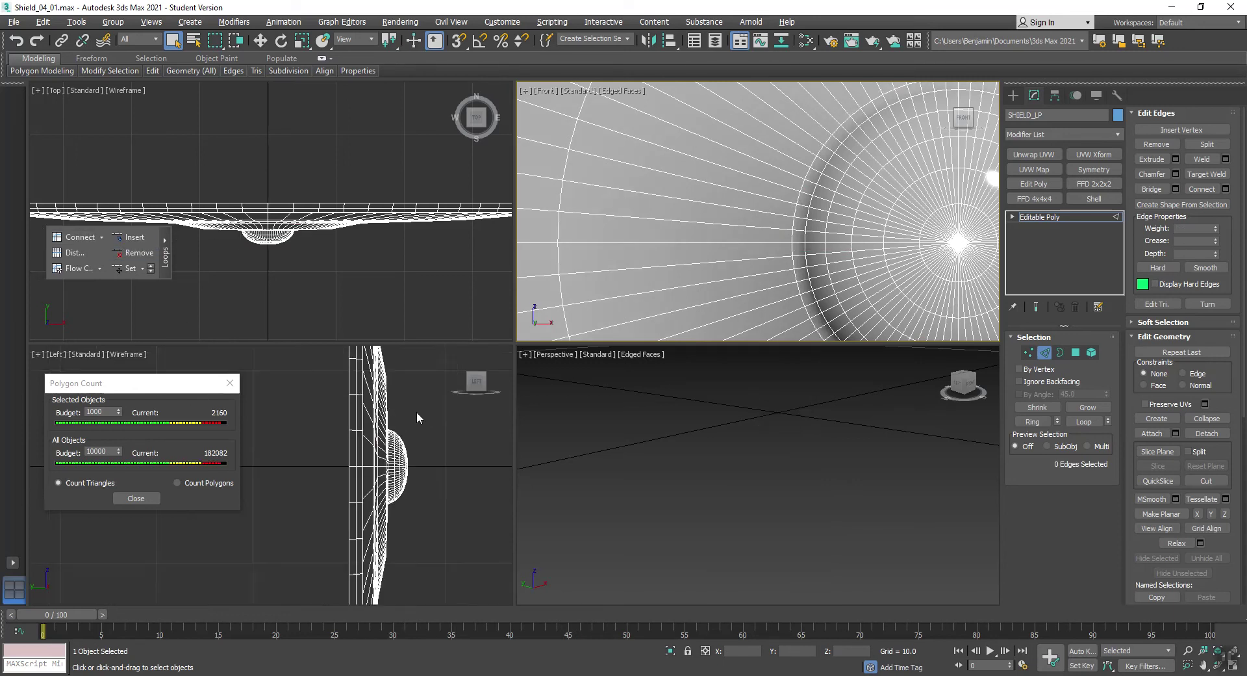
# Step: Maximize the Perspective view, orbit to check the shield edge-on, then restore four viewports
pyautogui.rightClick(798, 245)
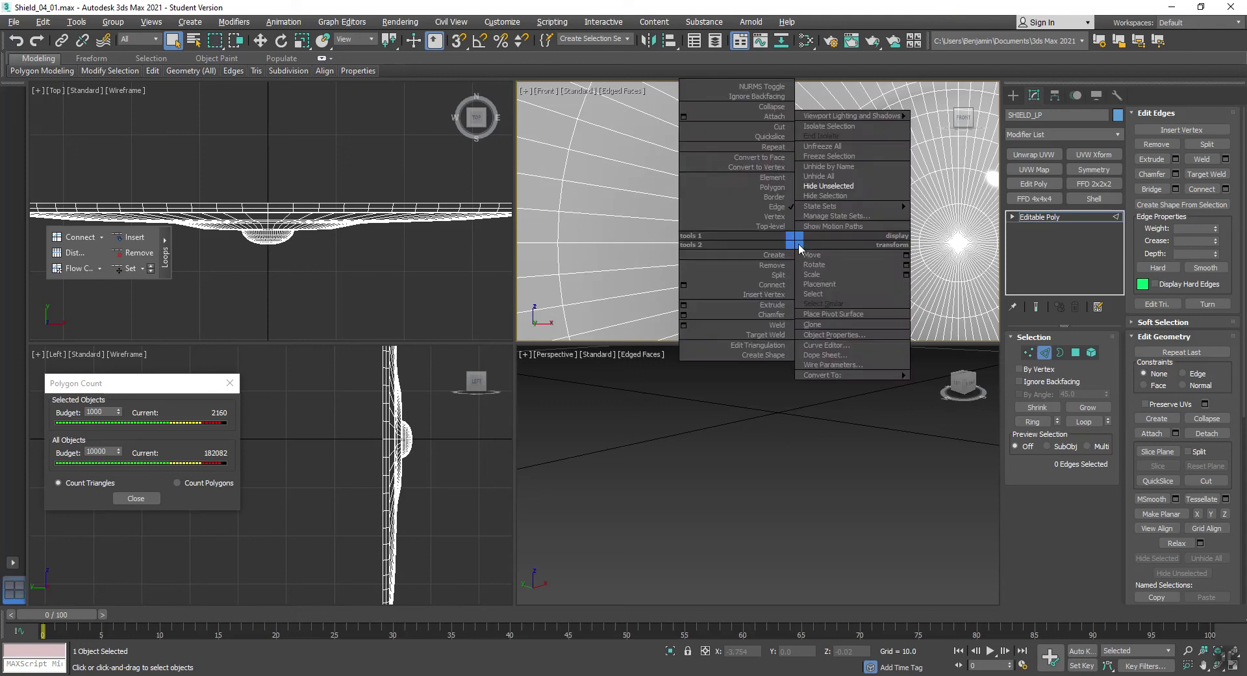
pyautogui.rightClick(645, 478)
pyautogui.hotkey('alt', 'w')
pyautogui.press('z')
pyautogui.hotkey('ctrl', 'r')
pyautogui.moveTo(644, 479); pyautogui.dragTo(495, 377)
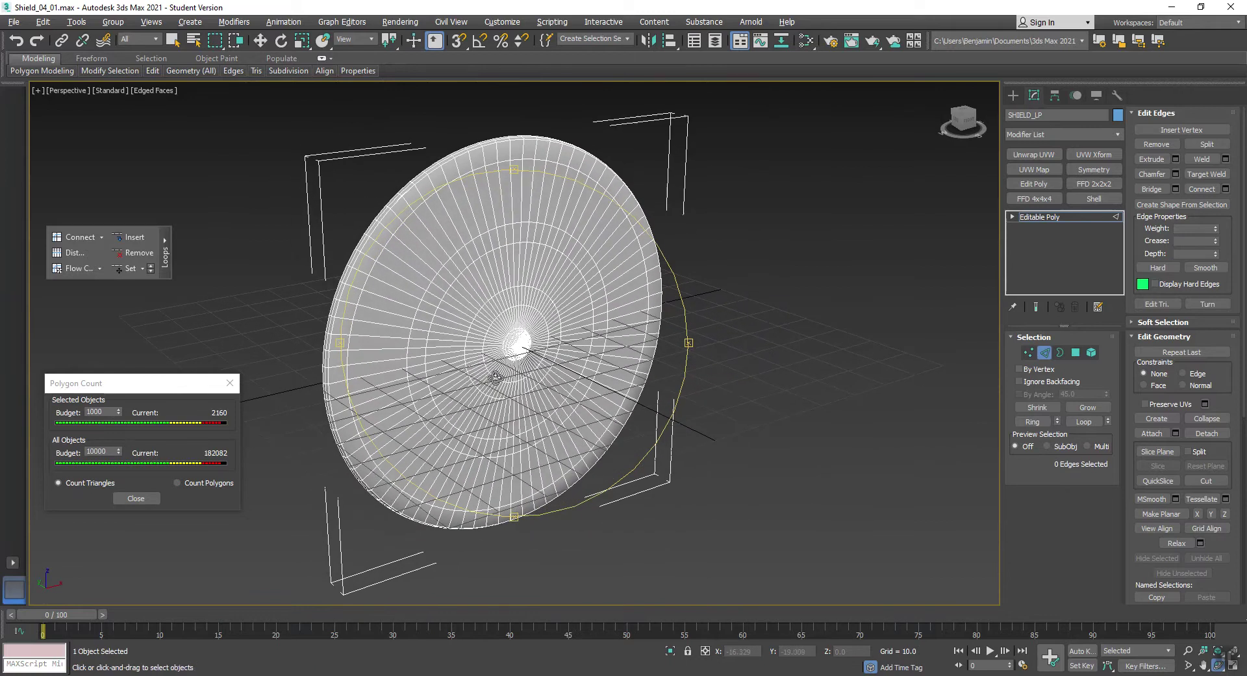
pyautogui.press('q')
pyautogui.hotkey('alt', 'w')
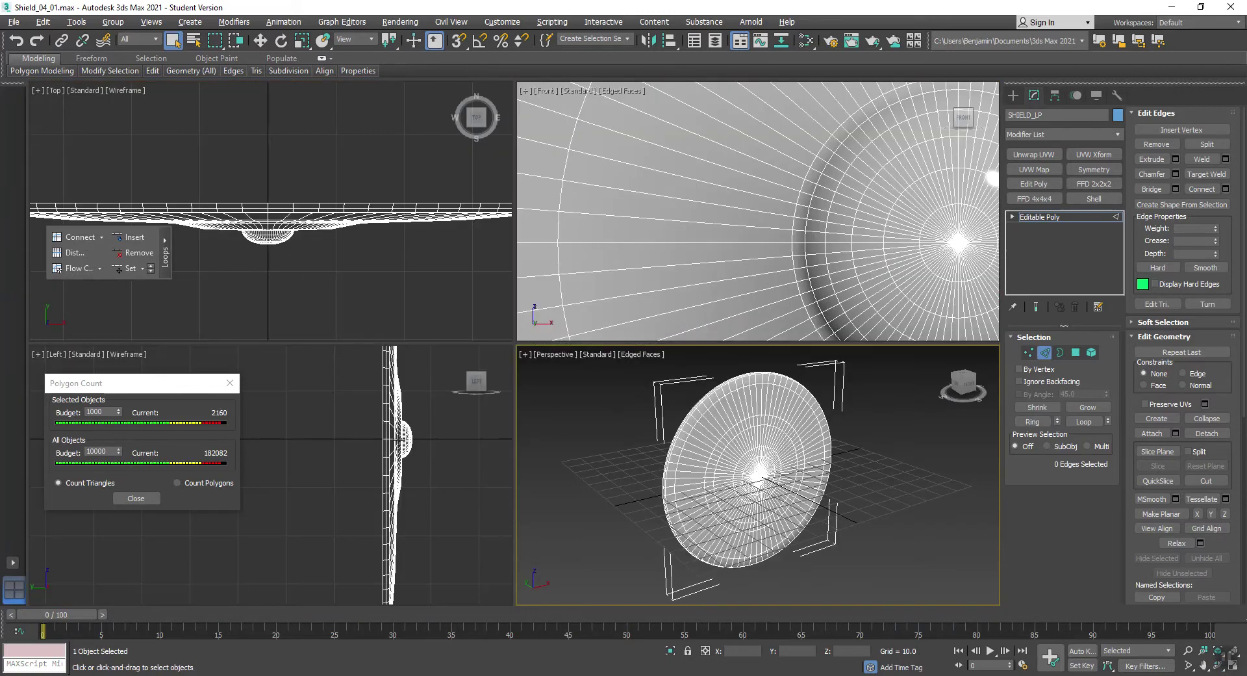
# Step: Select two profile edges in the Left view and remove their loops, reaching 1840 triangles
pyautogui.scroll(6, 412, 426)
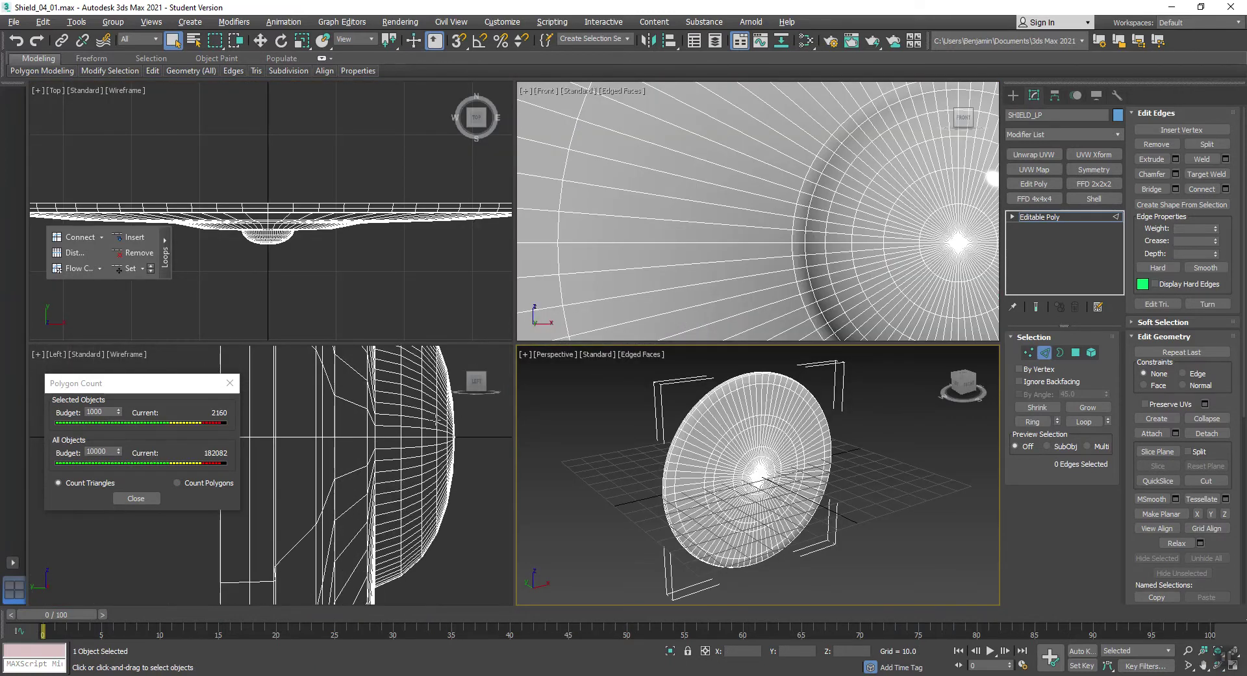
pyautogui.scroll(2, 435, 421)
pyautogui.click(384, 427)
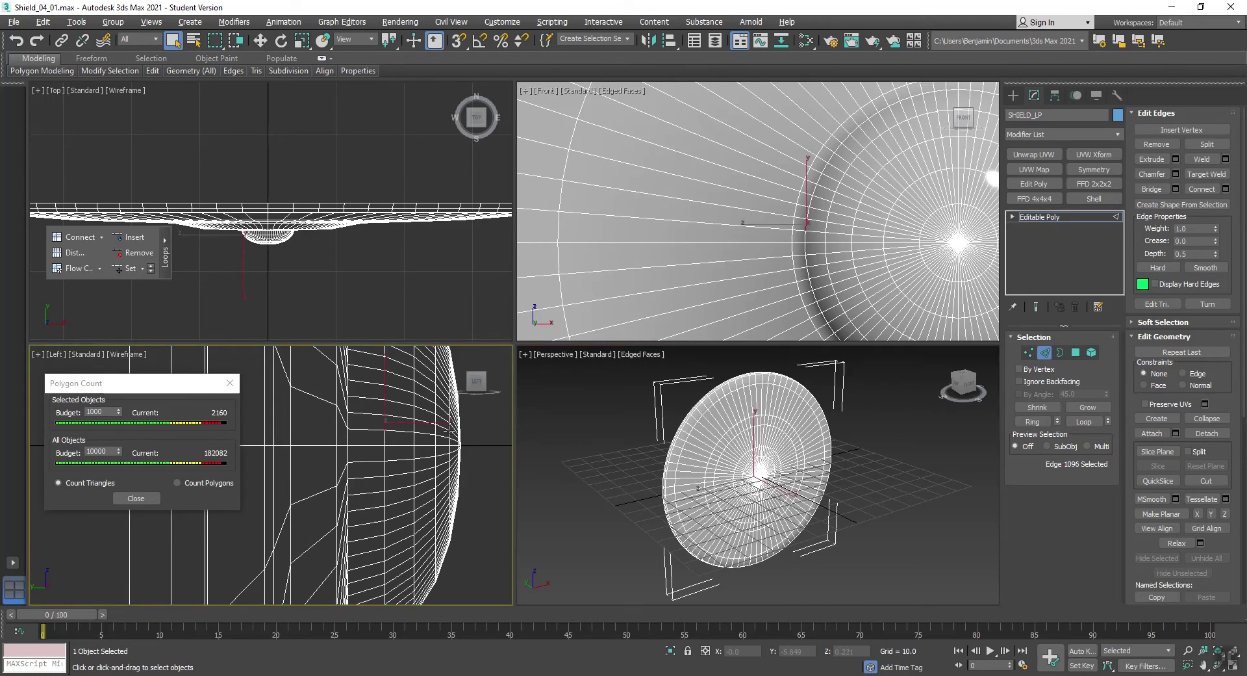
pyautogui.keyDown('ctrl'); pyautogui.click(434, 430); pyautogui.keyUp('ctrl')
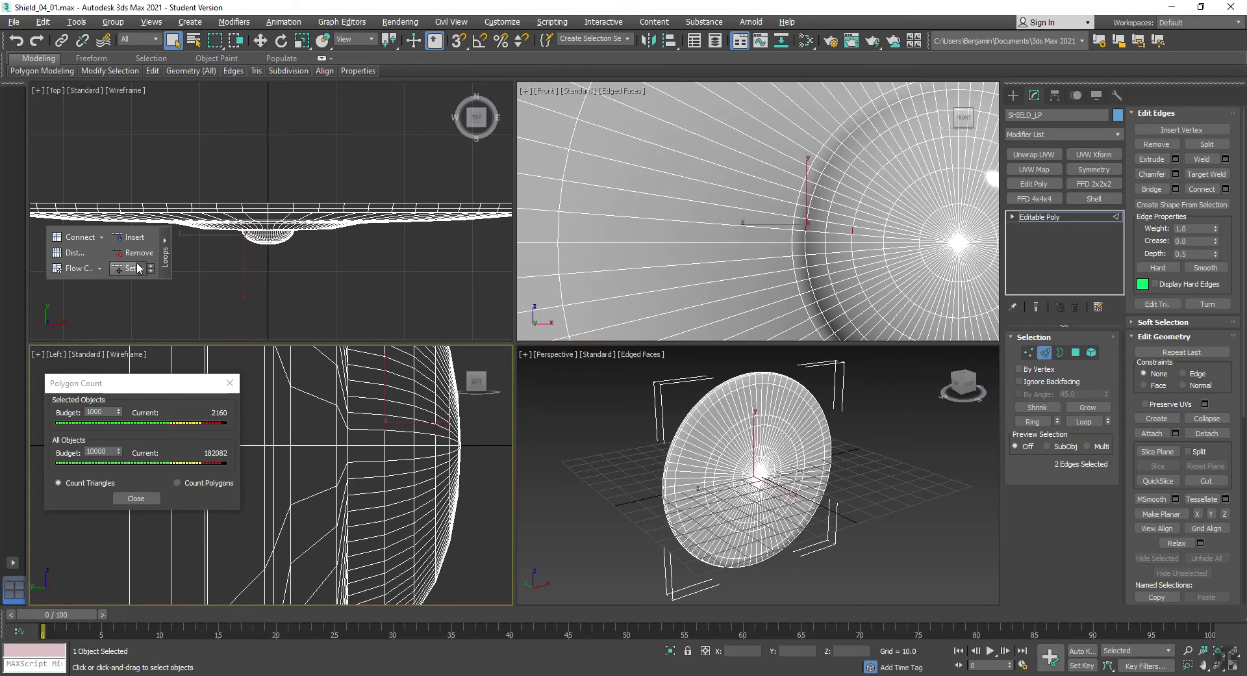
pyautogui.click(137, 253)
pyautogui.hotkey('ctrl', 'shift', 'z')
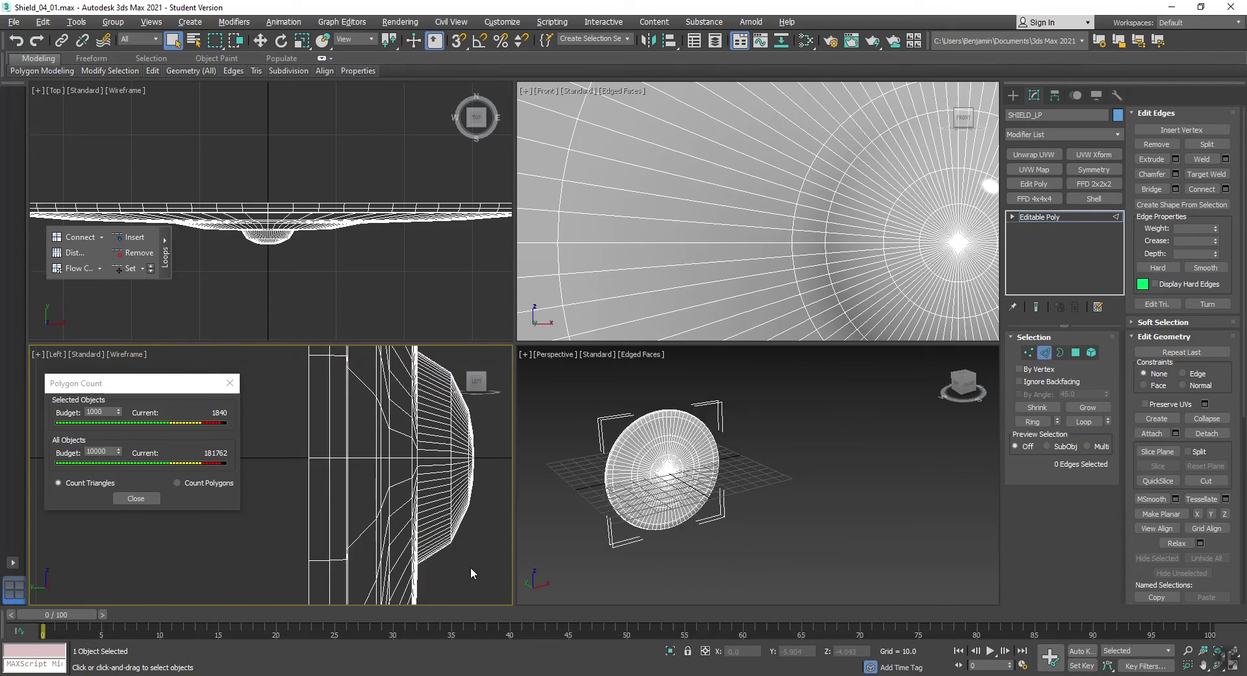
# Step: Select the 80-edge loop around the shield and orbit the Perspective view to inspect it
pyautogui.doubleClick(795, 212)
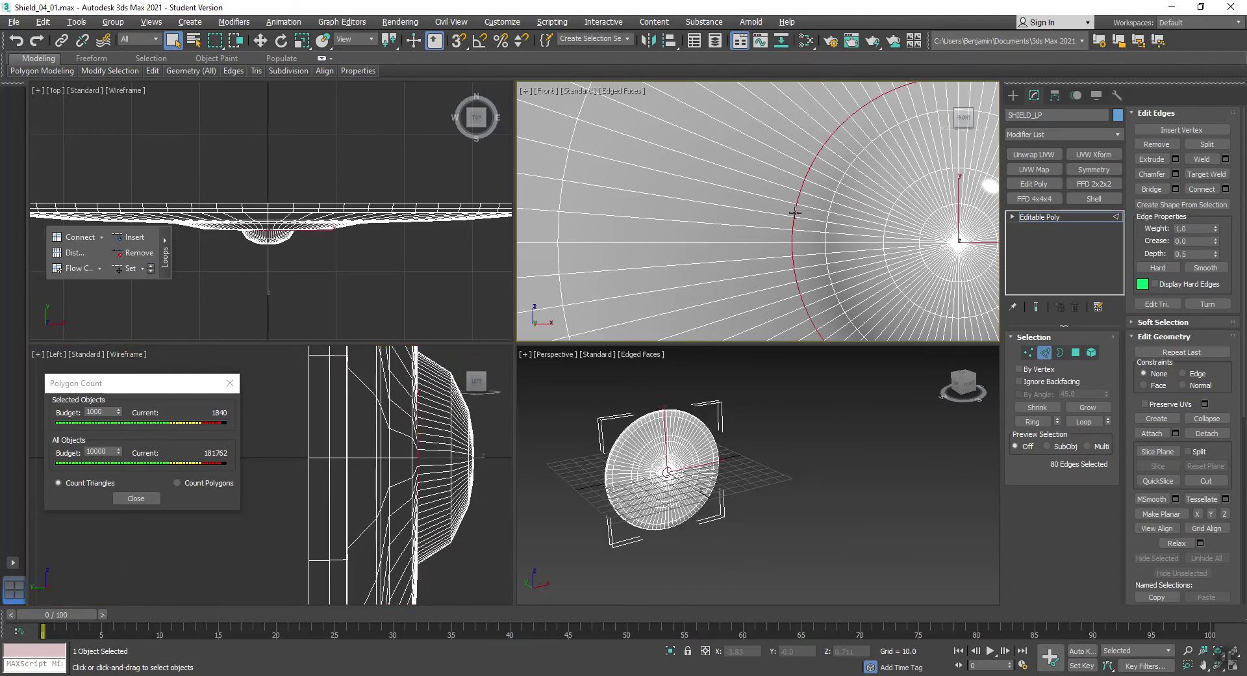
pyautogui.press('z')
pyautogui.keyDown('alt'); pyautogui.moveTo(675, 439); pyautogui.dragTo(481, 481, button='middle'); pyautogui.keyUp('alt')
pyautogui.rightClick(481, 481)
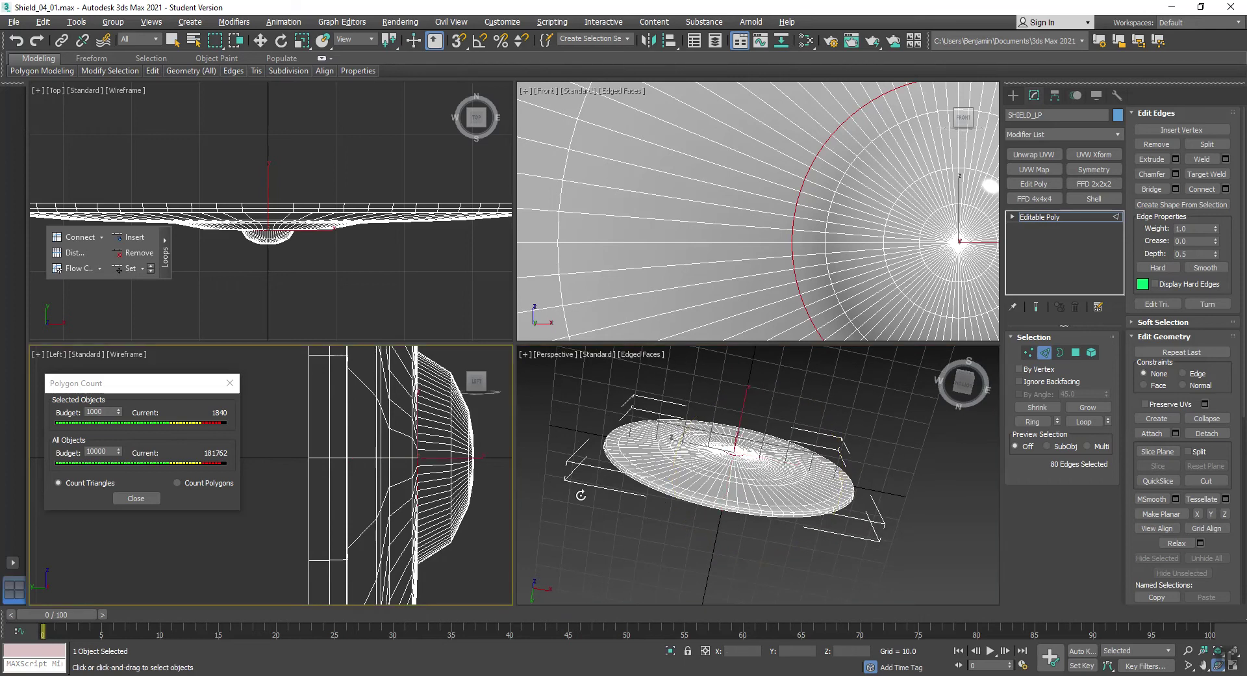
pyautogui.scroll(-6, 795, 213)
pyautogui.scroll(-5, 817, 204)
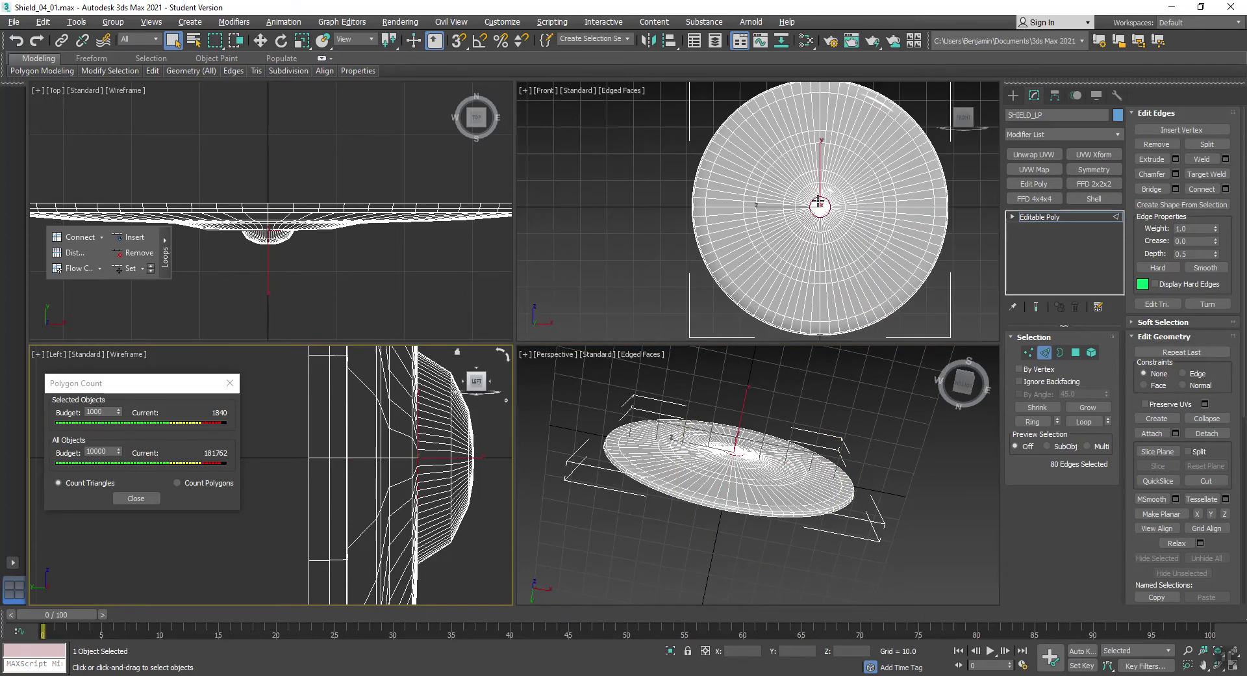
# Step: Maximize the Front viewport to fill the workspace
pyautogui.click(835, 191)
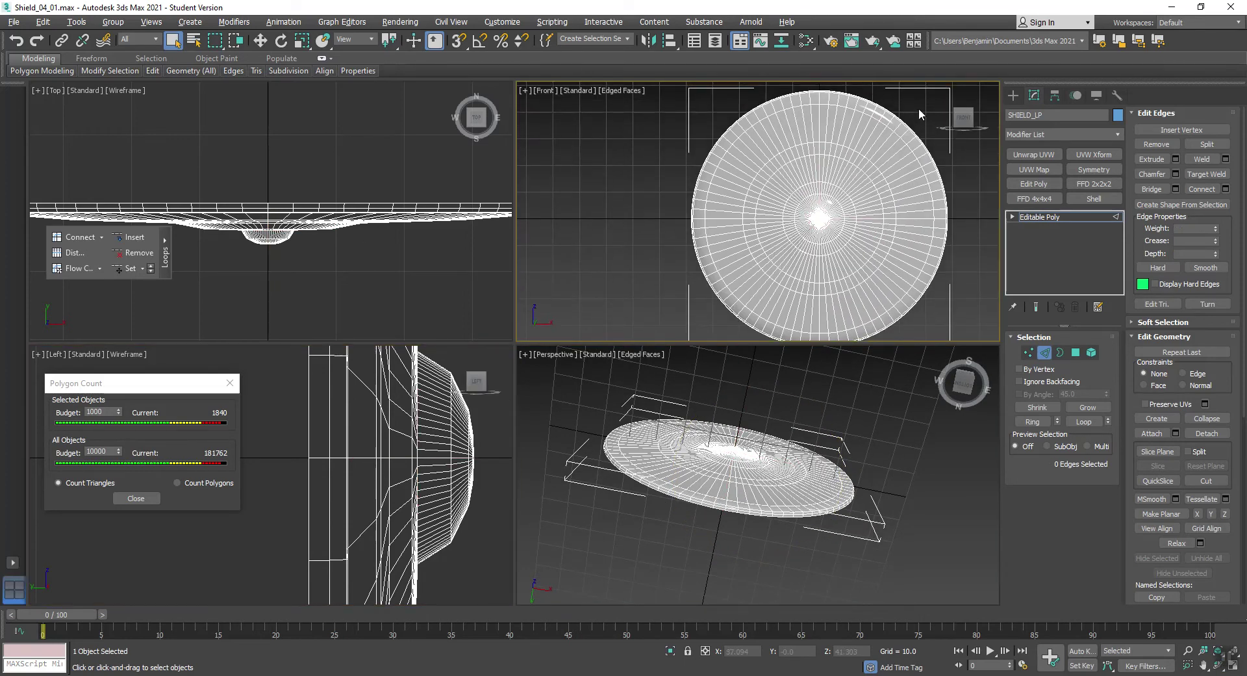
pyautogui.click(526, 92)
pyautogui.click(575, 104)
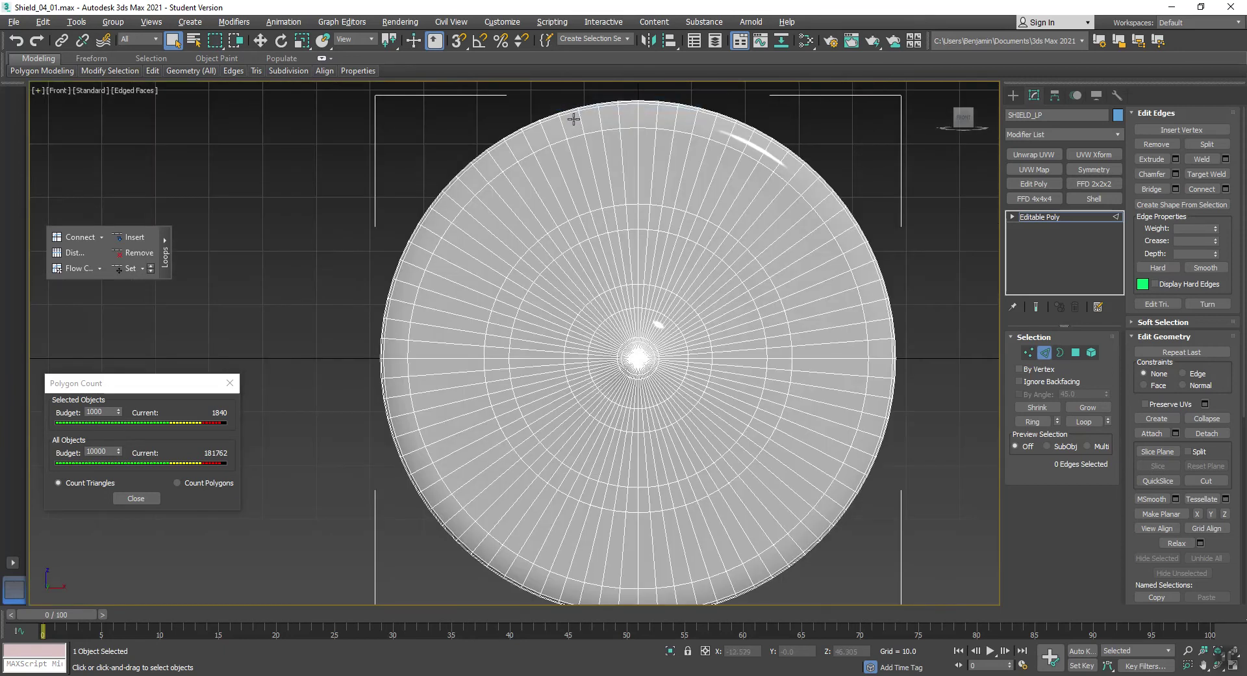
# Step: Dot Ring a top rim edge and remove every other radial loop, reaching 920 triangles
pyautogui.click(657, 115)
pyautogui.moveTo(123, 68)
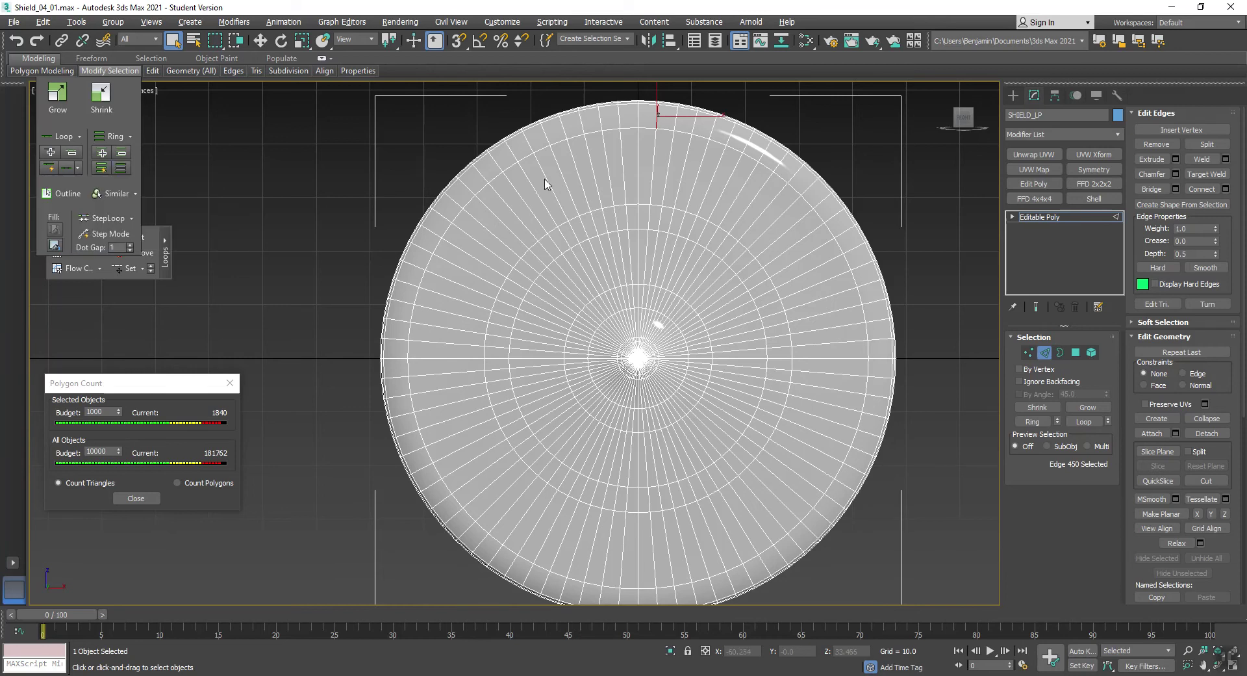
pyautogui.click(1013, 216)
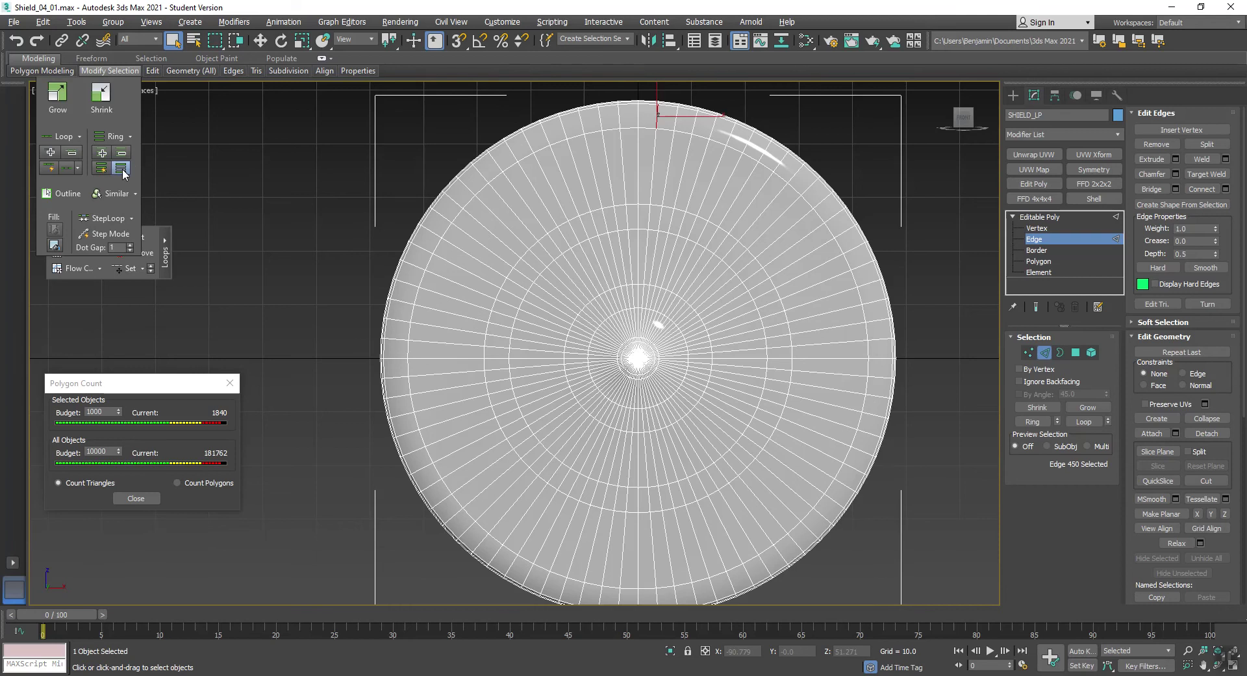
pyautogui.click(121, 168)
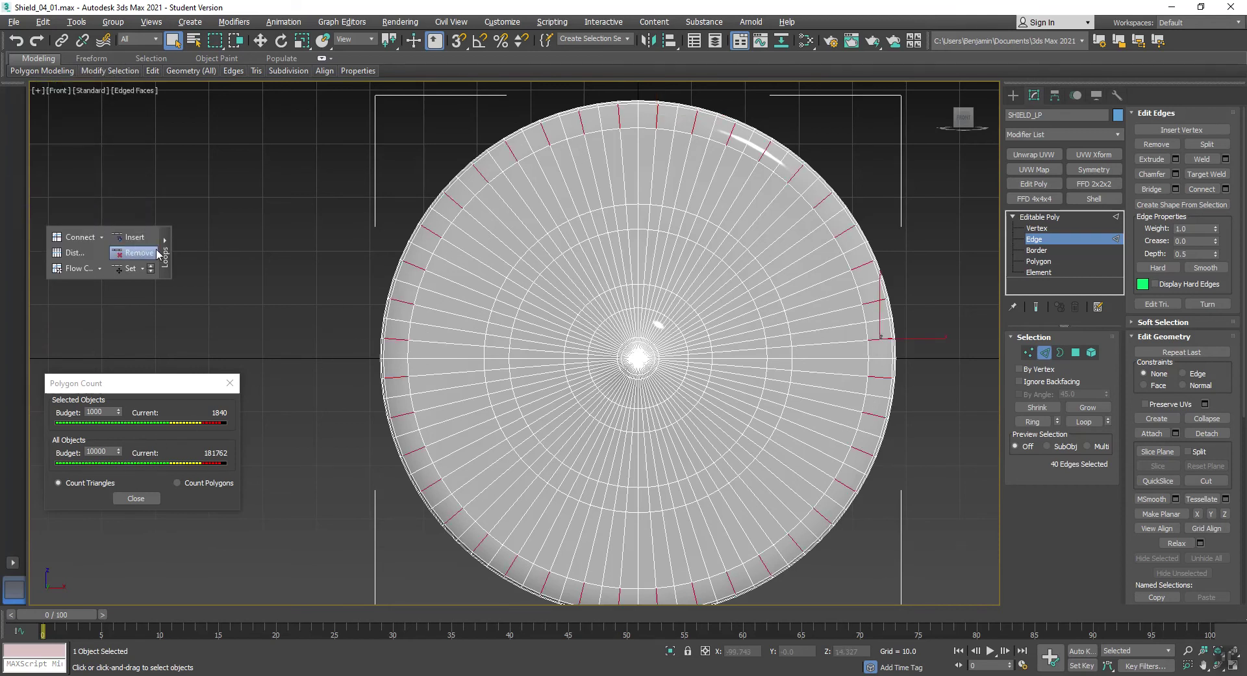
pyautogui.click(135, 253)
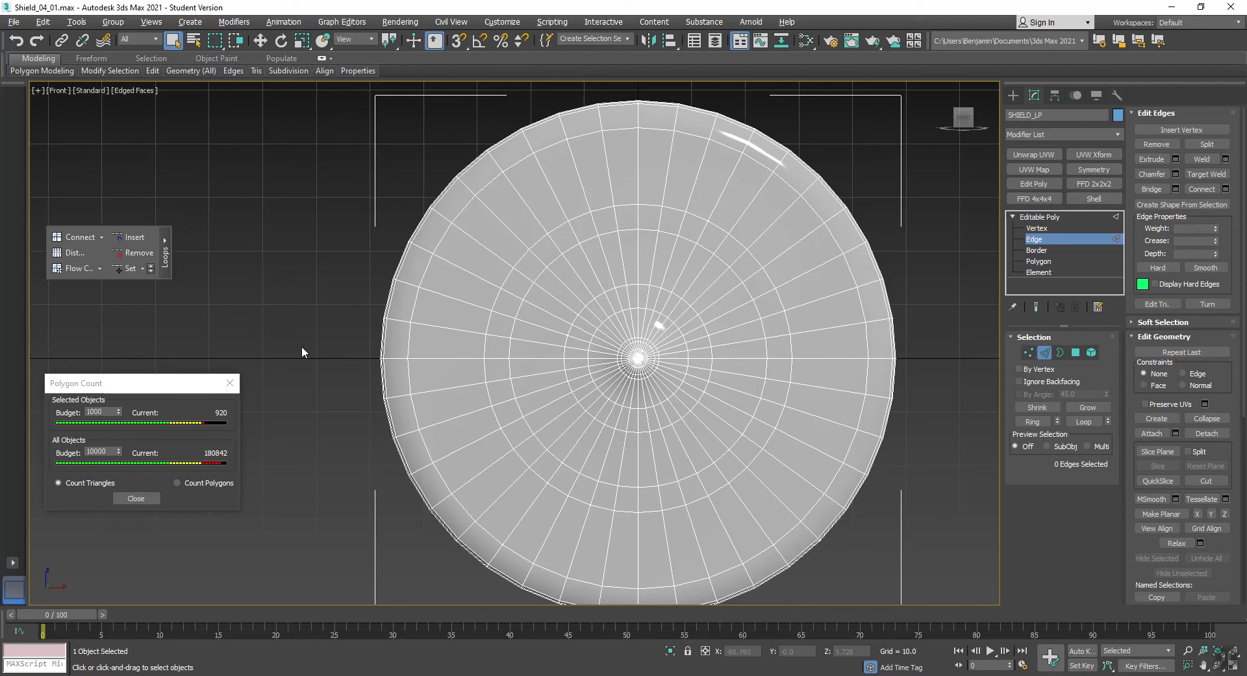
# Step: Exit Edge mode, close the Polygon Count window and restore the four-viewport layout
pyautogui.scroll(10, 642, 372)
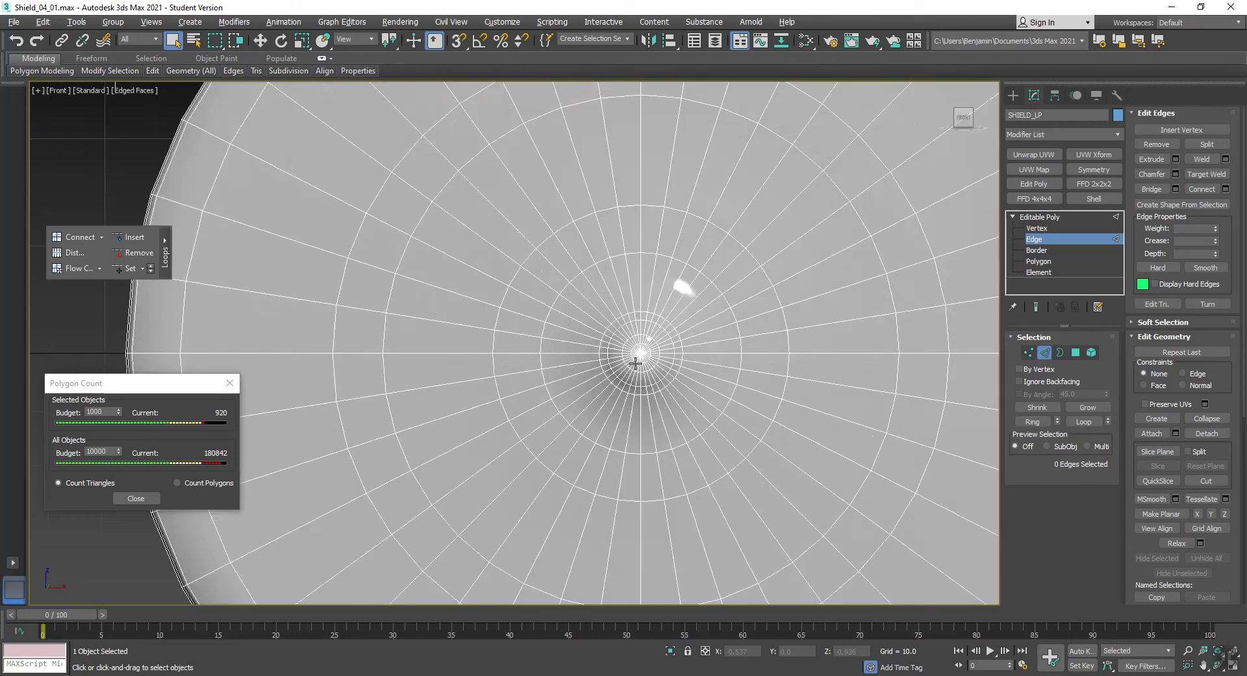
pyautogui.press('z')
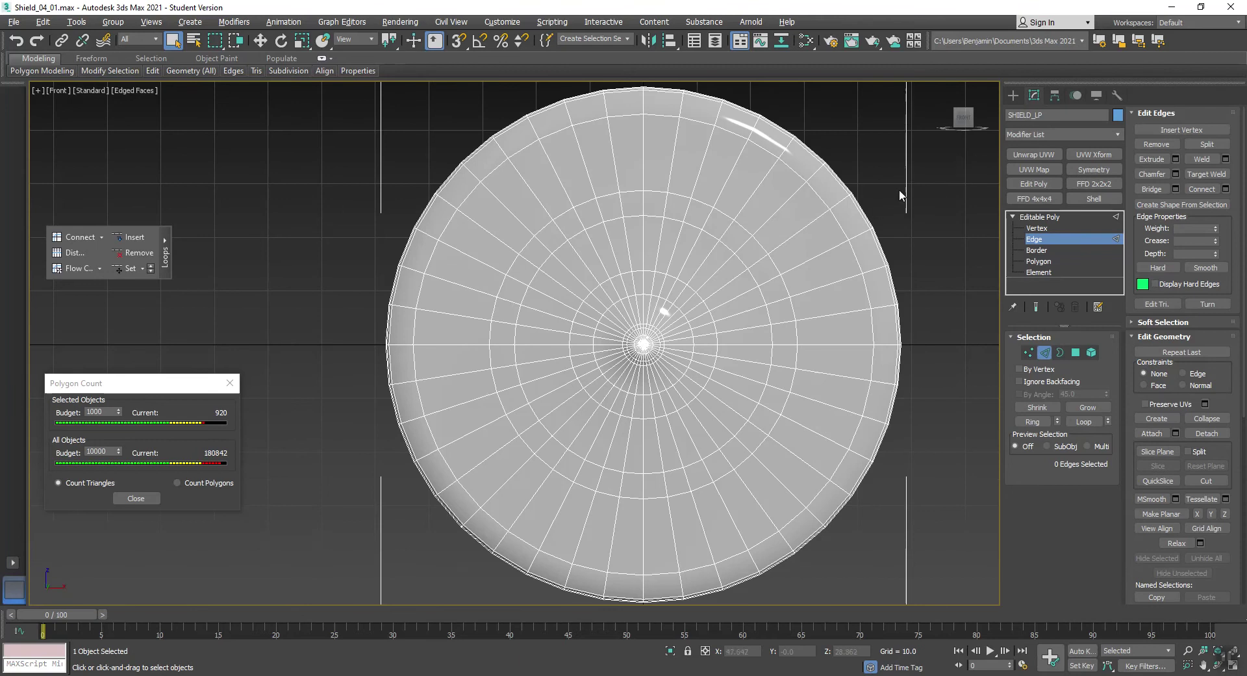
pyautogui.click(1044, 351)
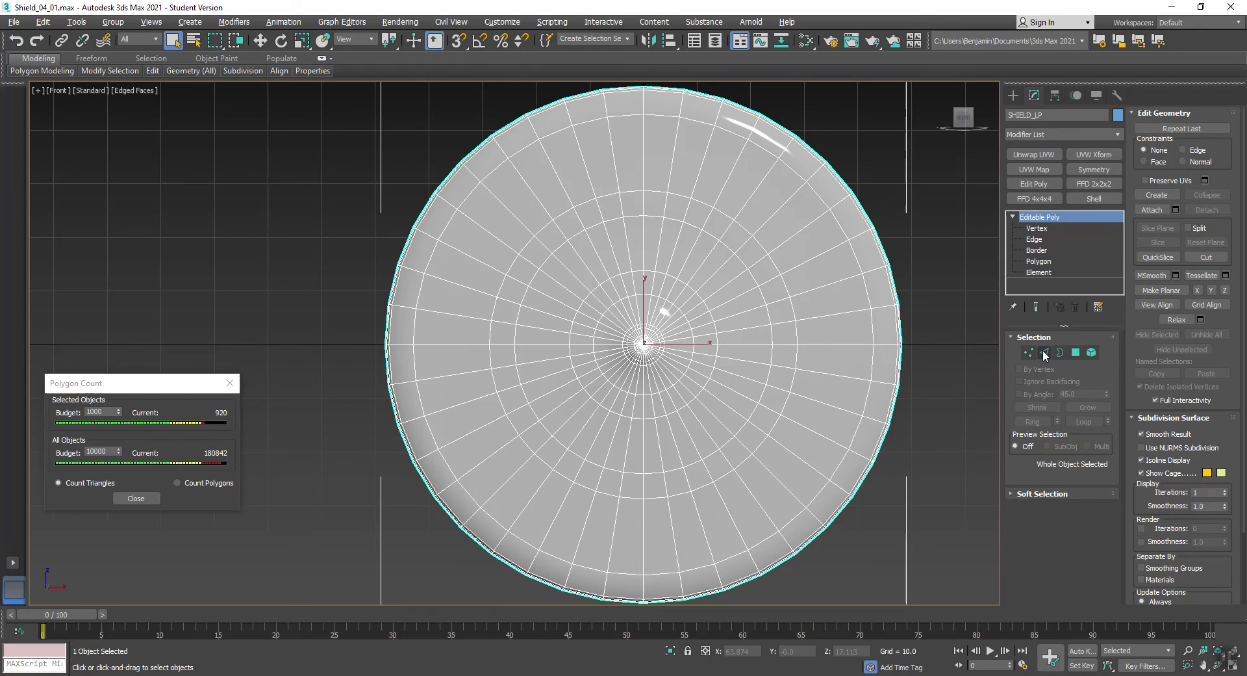
pyautogui.click(135, 496)
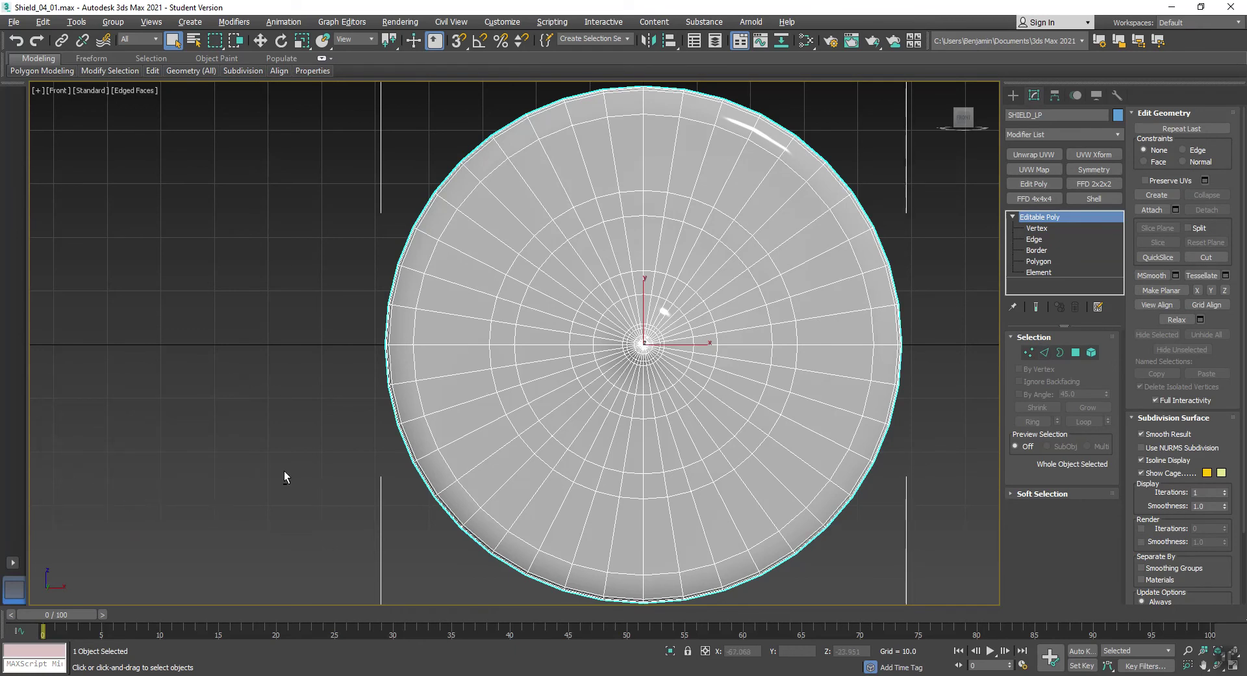
pyautogui.hotkey('alt', 'w')
# Step: Turn the Perspective view face-on to the shield and reselect SHIELD_LP
pyautogui.rightClick(867, 430)
pyautogui.click(867, 432)
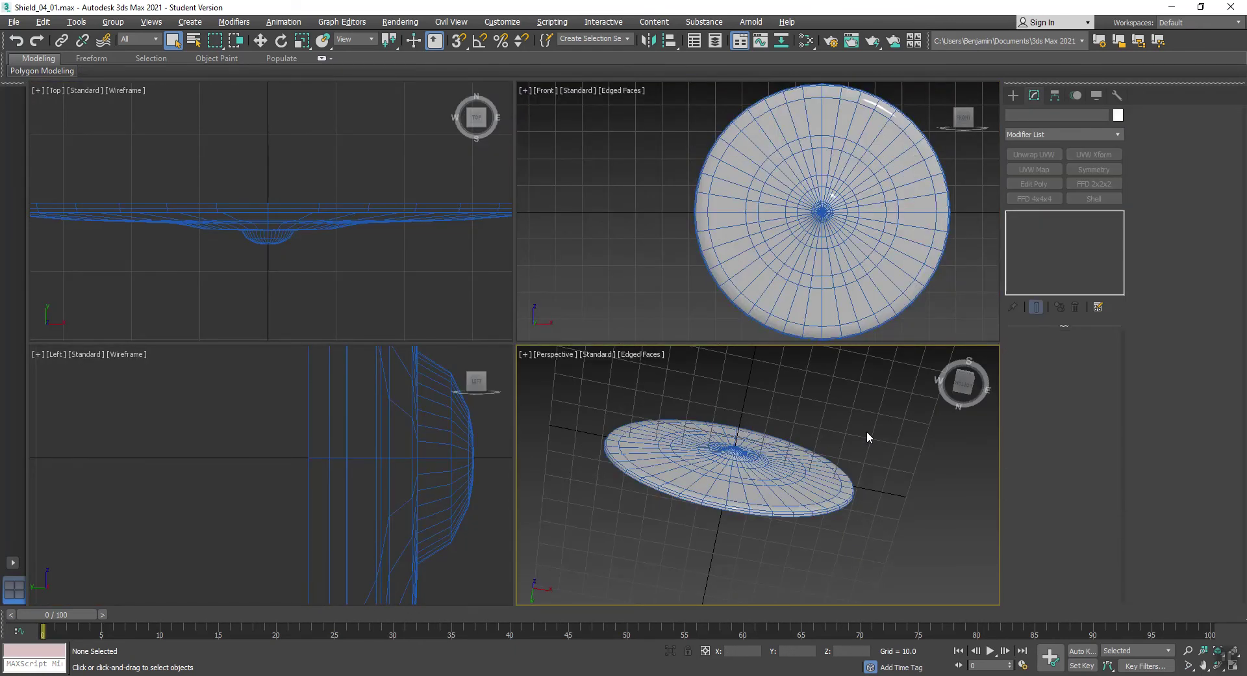
pyautogui.press('f')
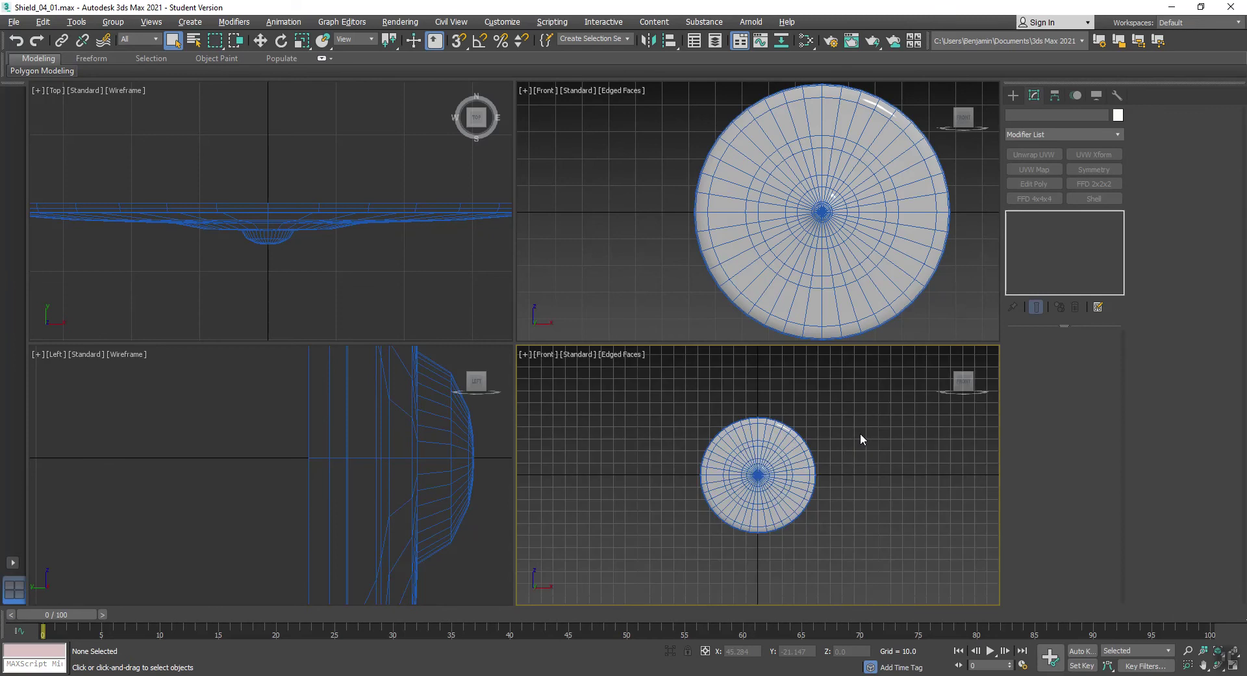
pyautogui.press('z')
pyautogui.press('p')
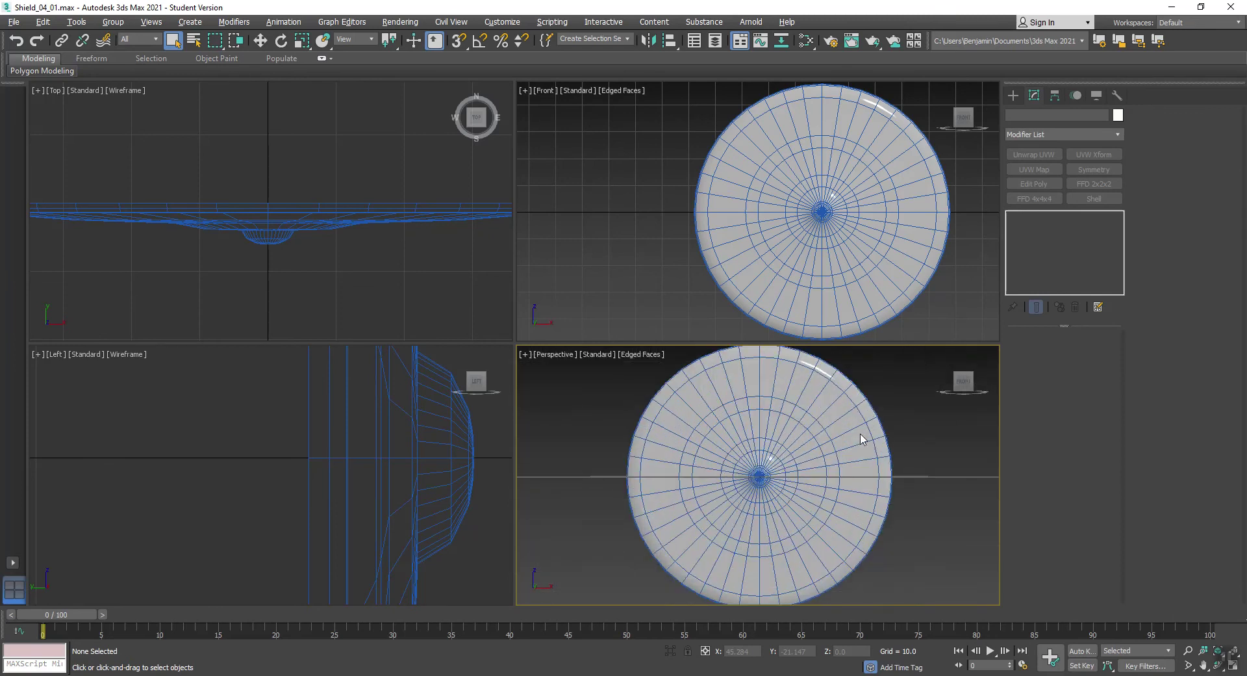
pyautogui.hotkey('ctrl', 'r')
pyautogui.moveTo(731, 377); pyautogui.dragTo(757, 393)
pyautogui.rightClick(757, 394)
pyautogui.click(756, 393)
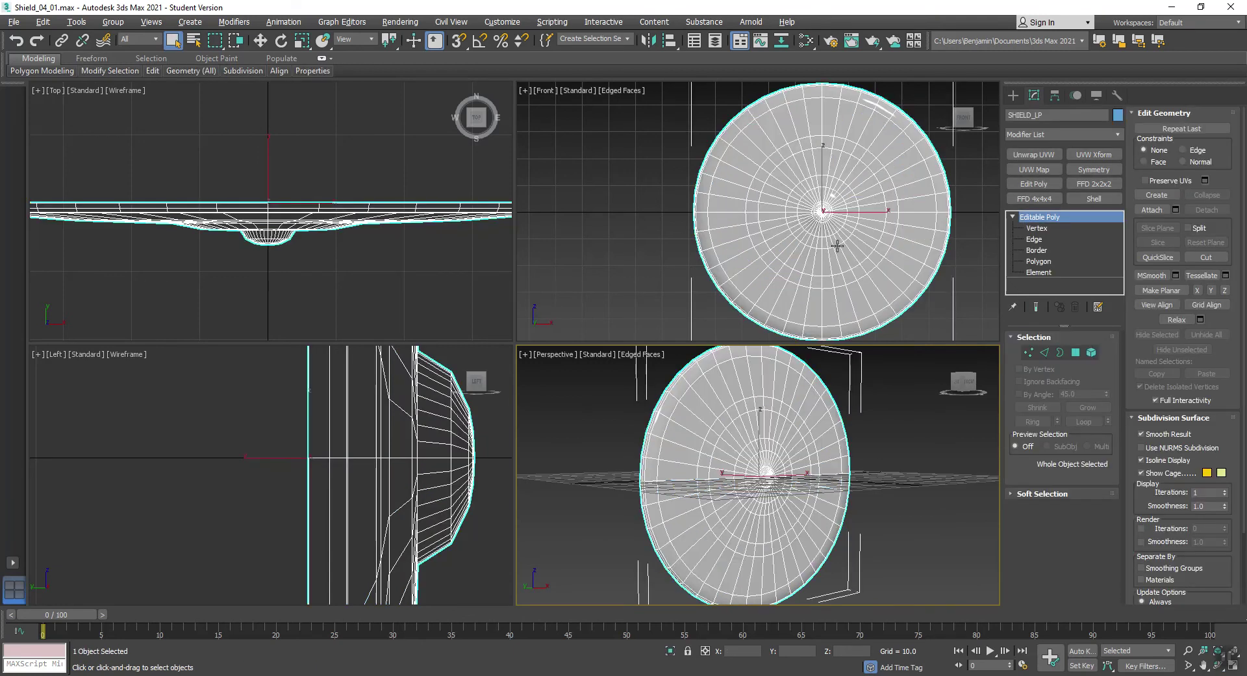
# Step: Add a UVW Map modifier aligned to Y and fitted to the shield
pyautogui.click(1046, 169)
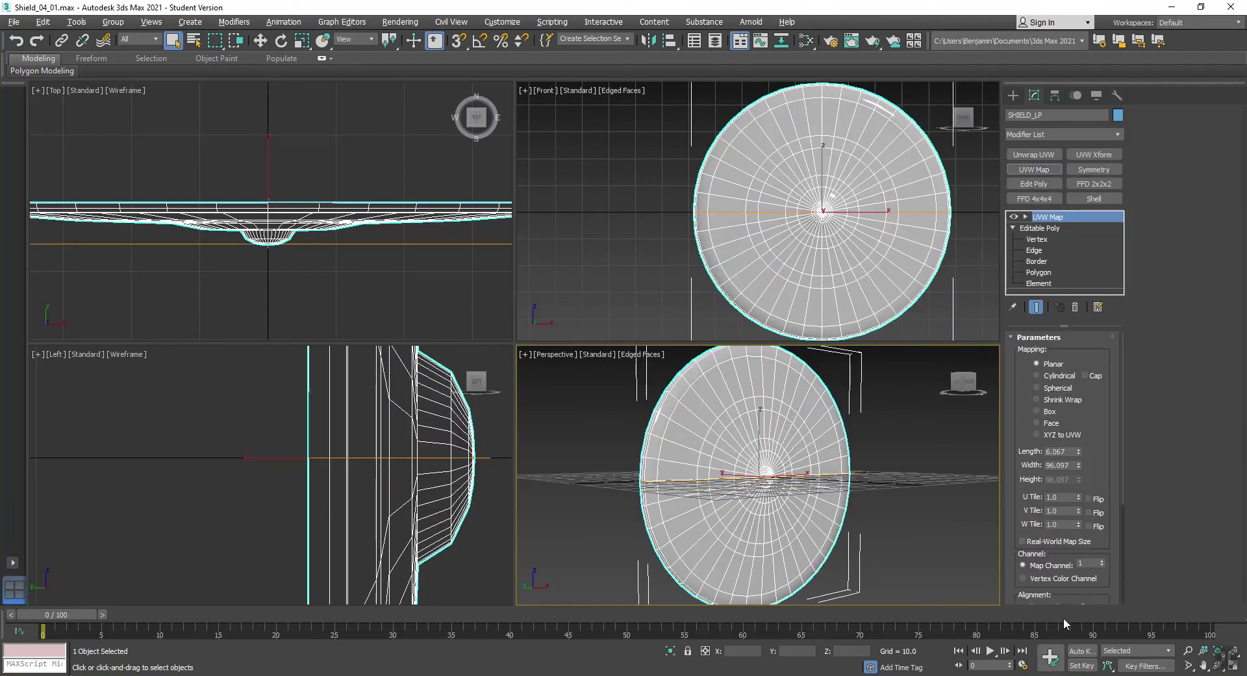
pyautogui.scroll(-3, 1098, 487)
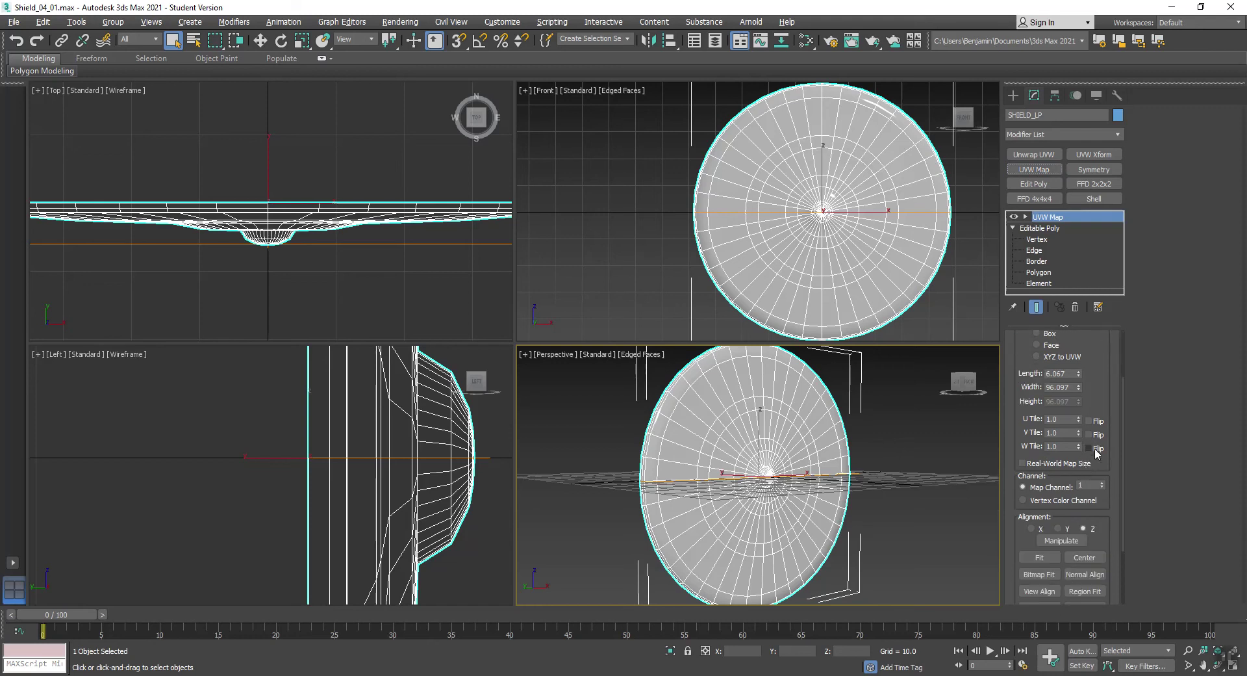
pyautogui.click(1057, 528)
pyautogui.click(1039, 557)
pyautogui.scroll(-4, 810, 195)
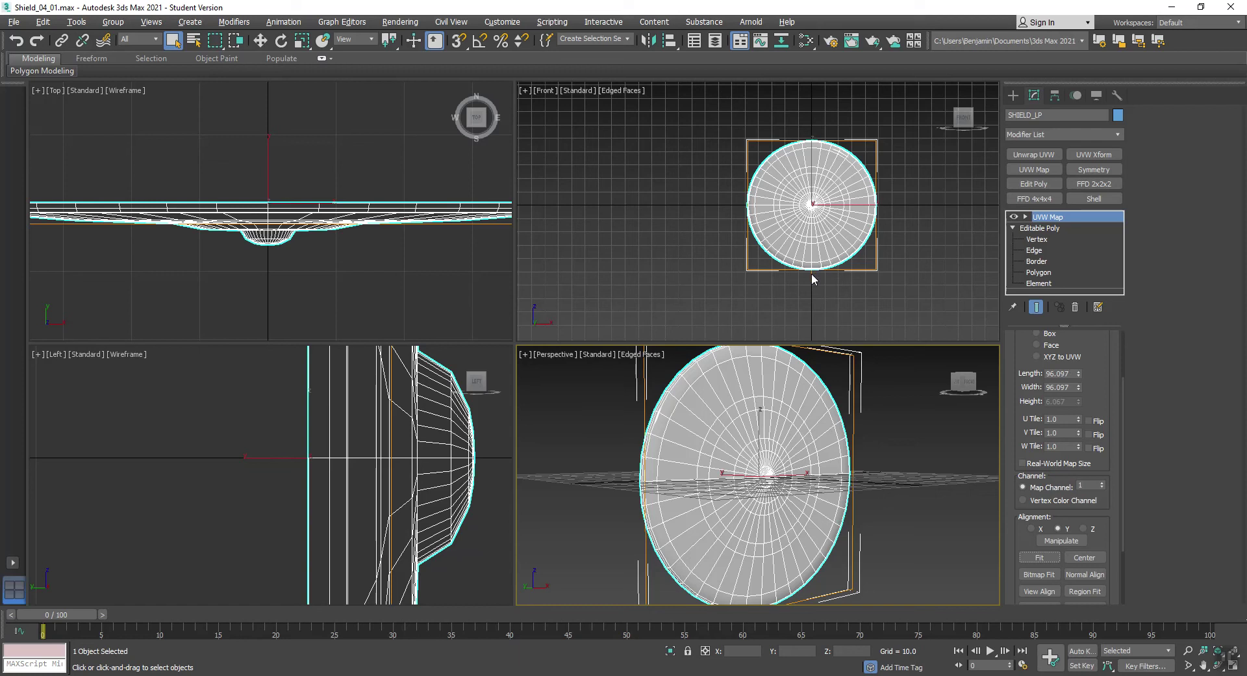
# Step: Rotate the UVW Map gizmo 90° with Angle Snap enabled
pyautogui.click(1026, 217)
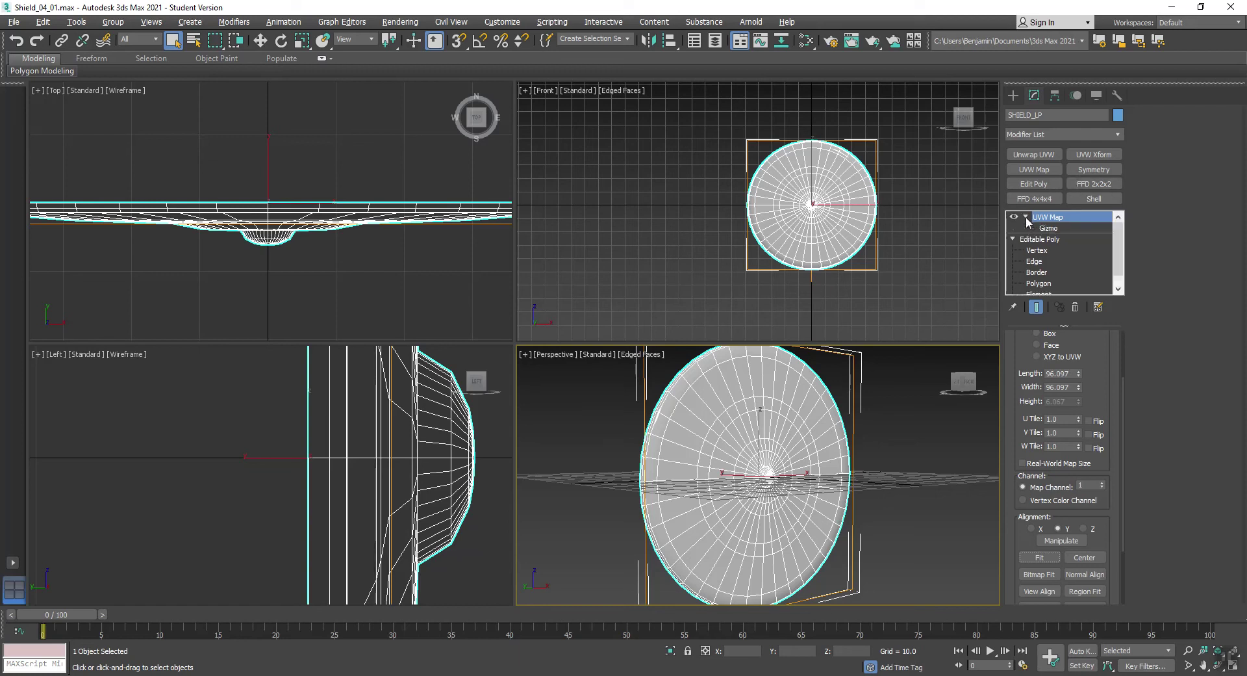
pyautogui.click(1049, 228)
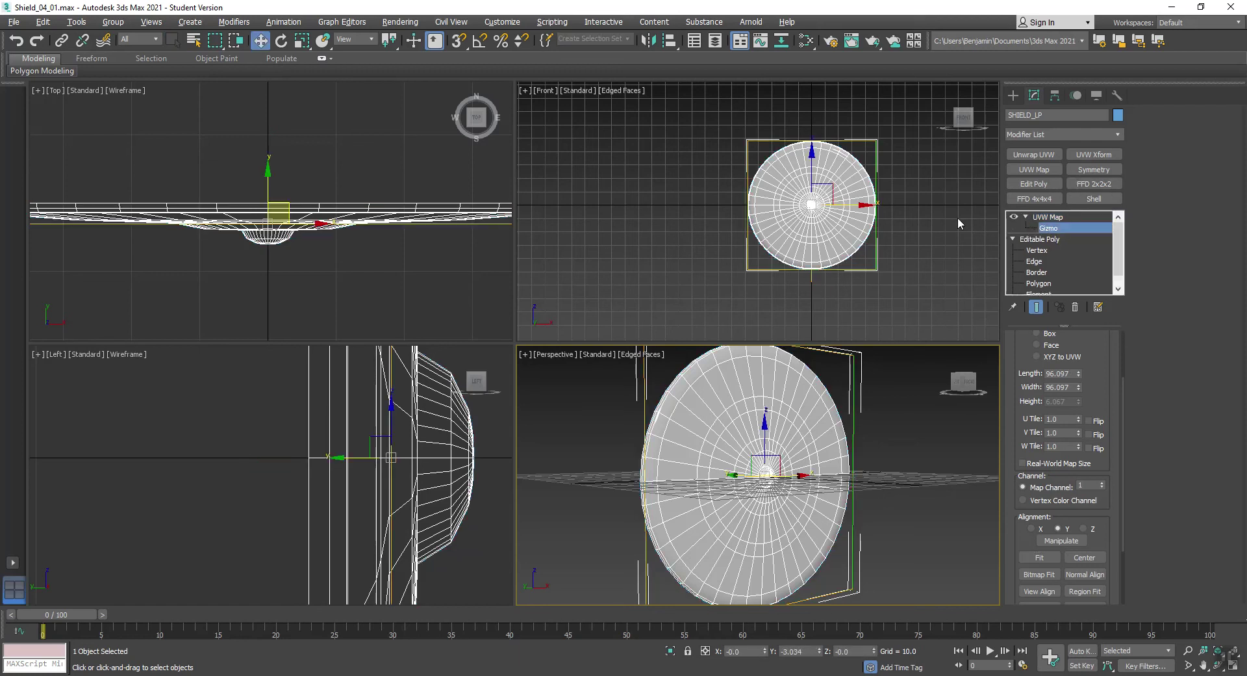
pyautogui.click(480, 42)
pyautogui.click(281, 40)
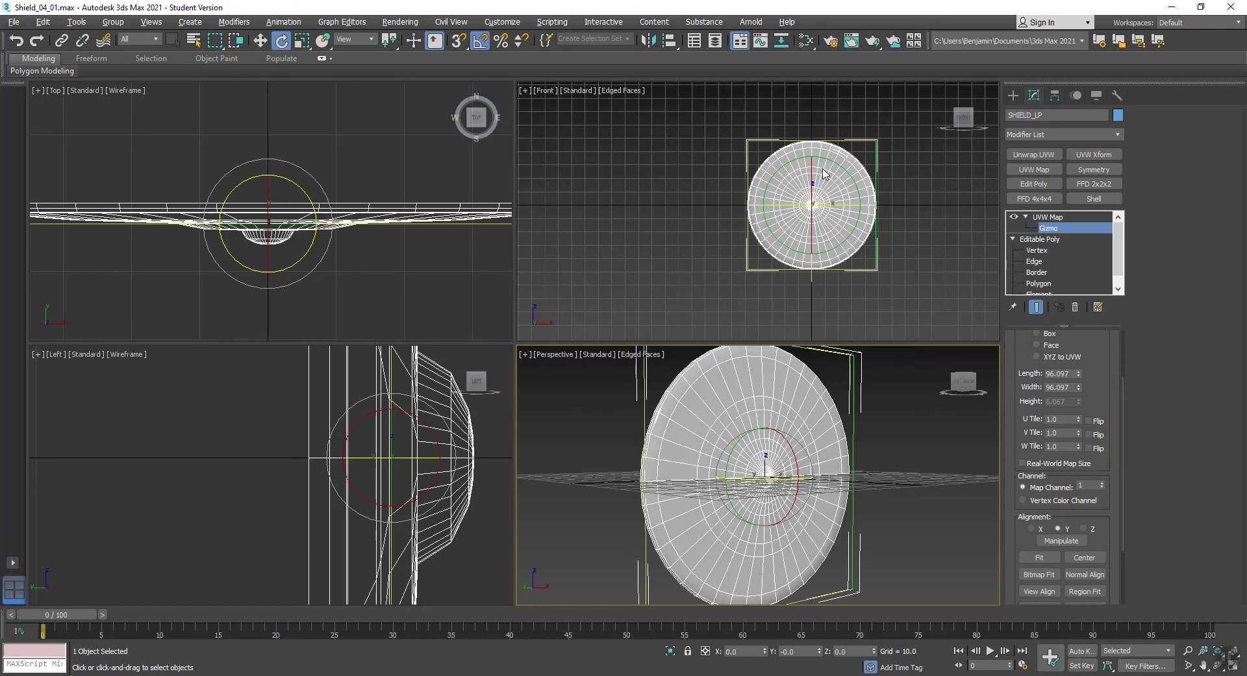
pyautogui.moveTo(834, 162); pyautogui.dragTo(941, 202)
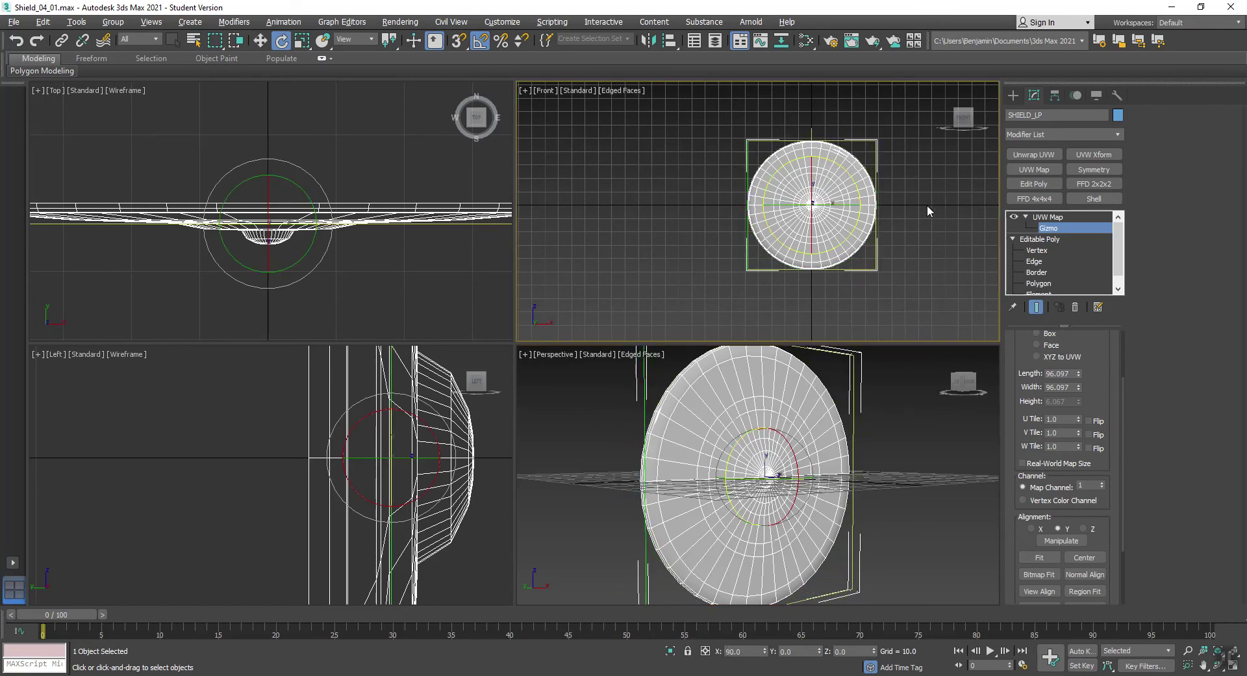
pyautogui.rightClick(875, 134)
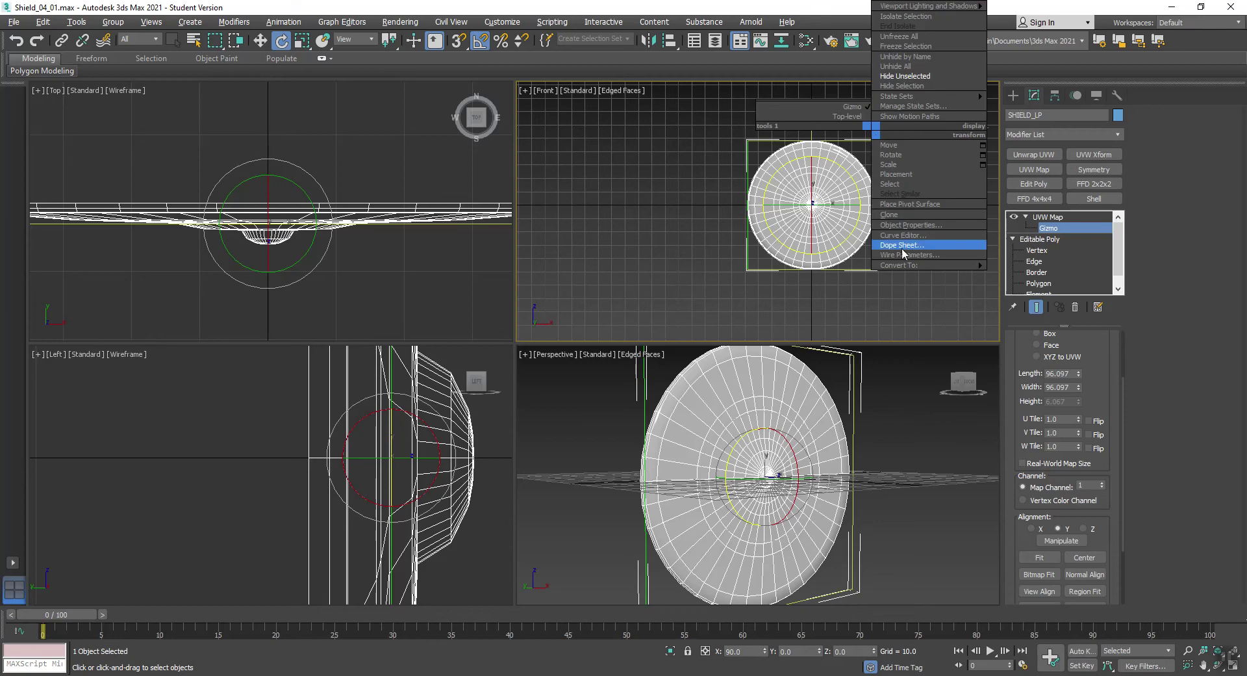
# Step: Convert the shield to Editable Poly, add Unwrap UVW and open the UV Editor
pyautogui.moveTo(909, 265)
pyautogui.click(1027, 285)
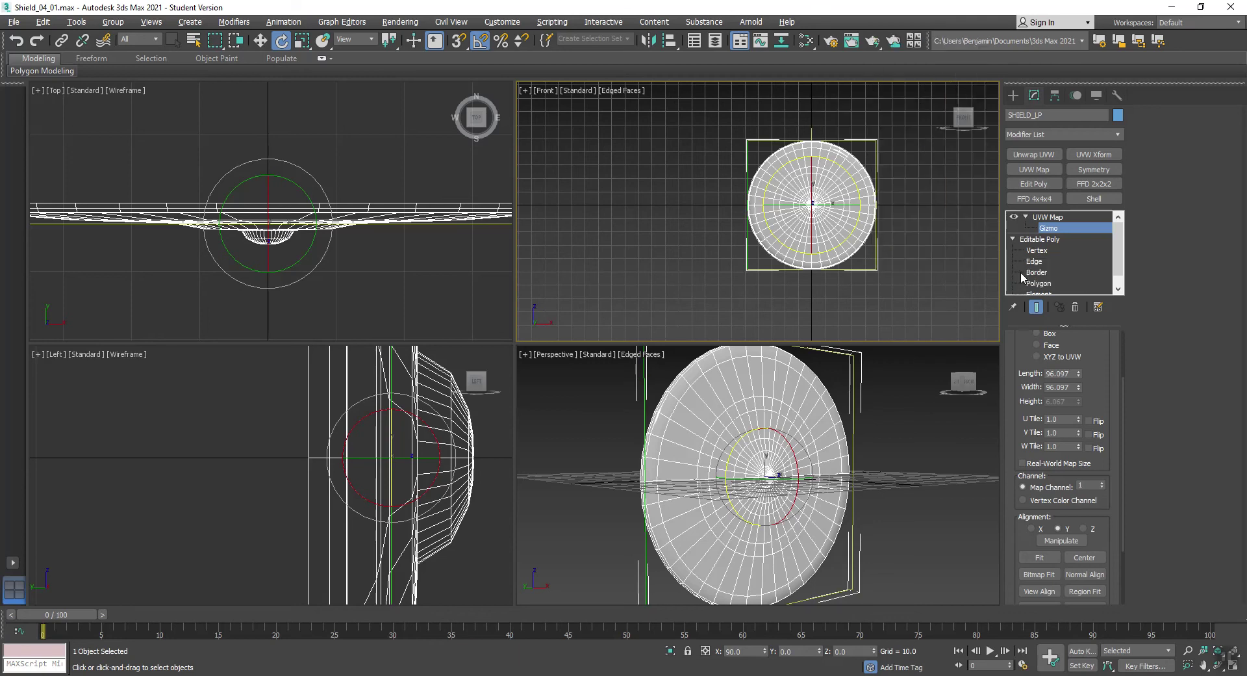
pyautogui.click(1034, 153)
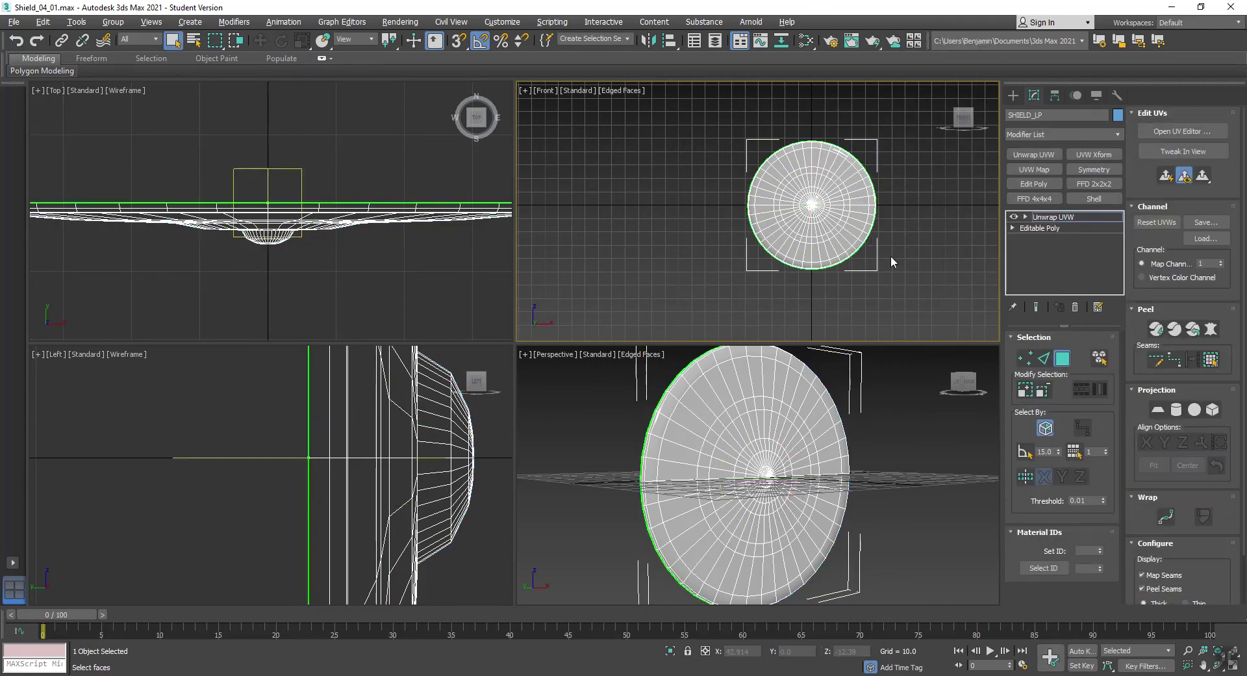
pyautogui.click(1183, 131)
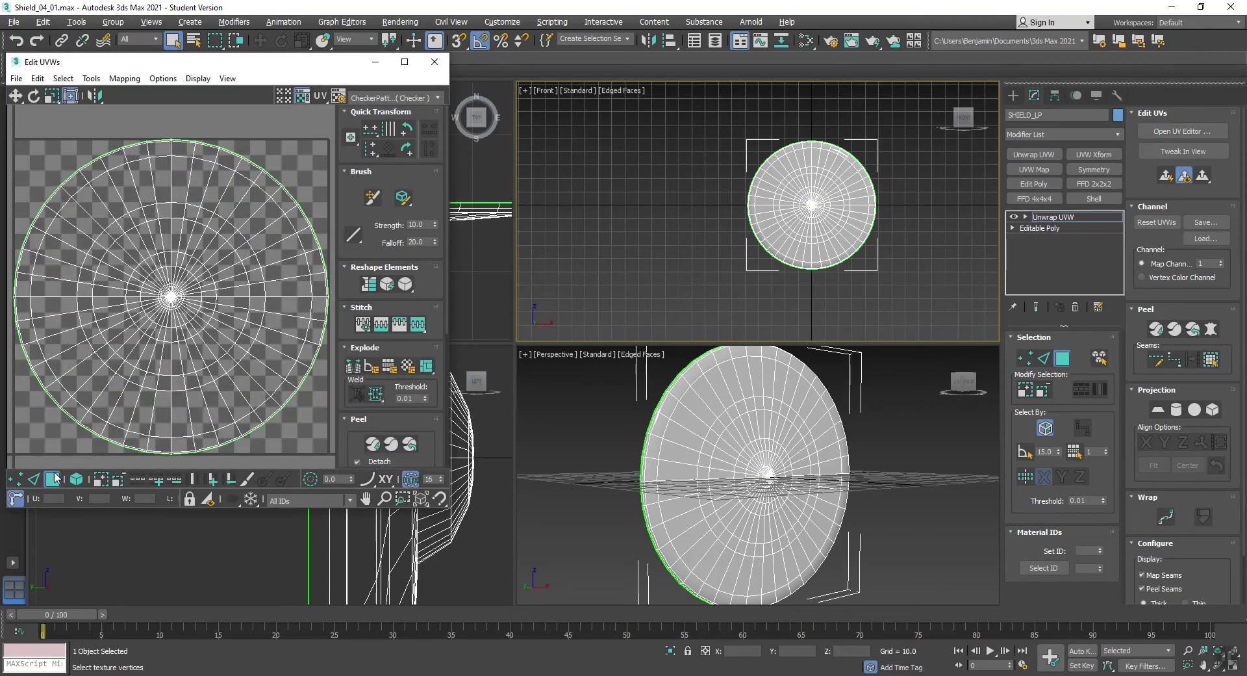
# Step: Select all of the shield's UV polygons in the editor
pyautogui.click(63, 78)
pyautogui.click(112, 184)
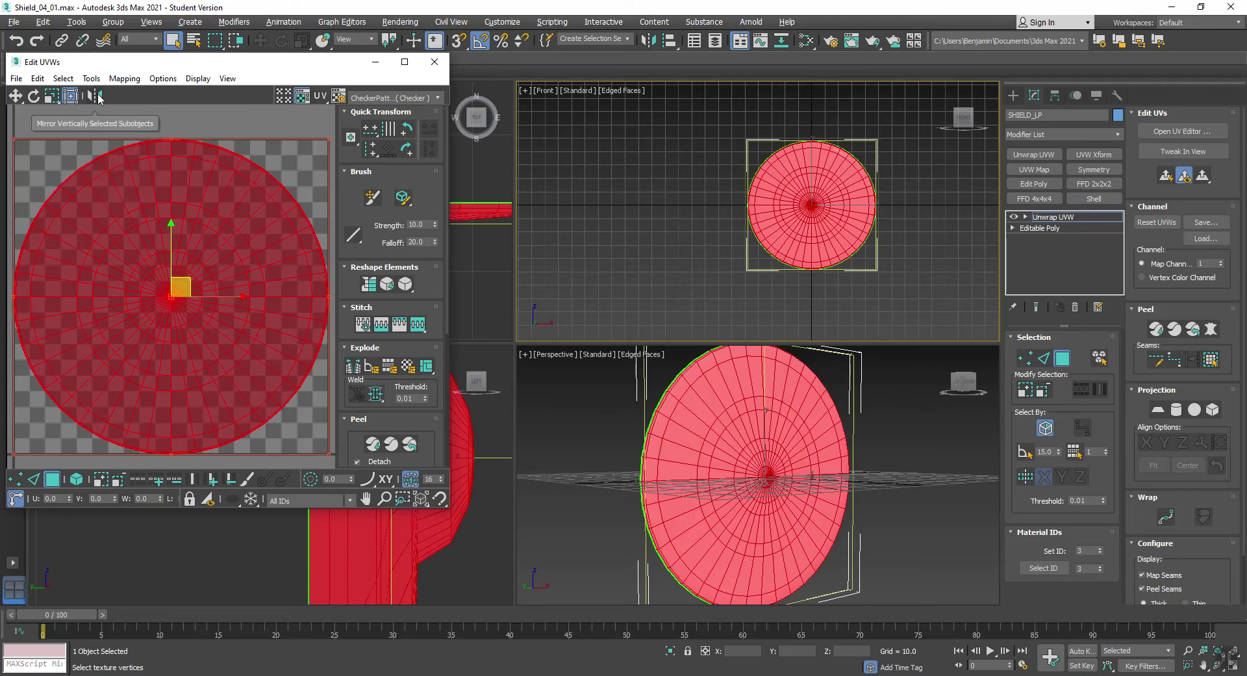
pyautogui.click(130, 123)
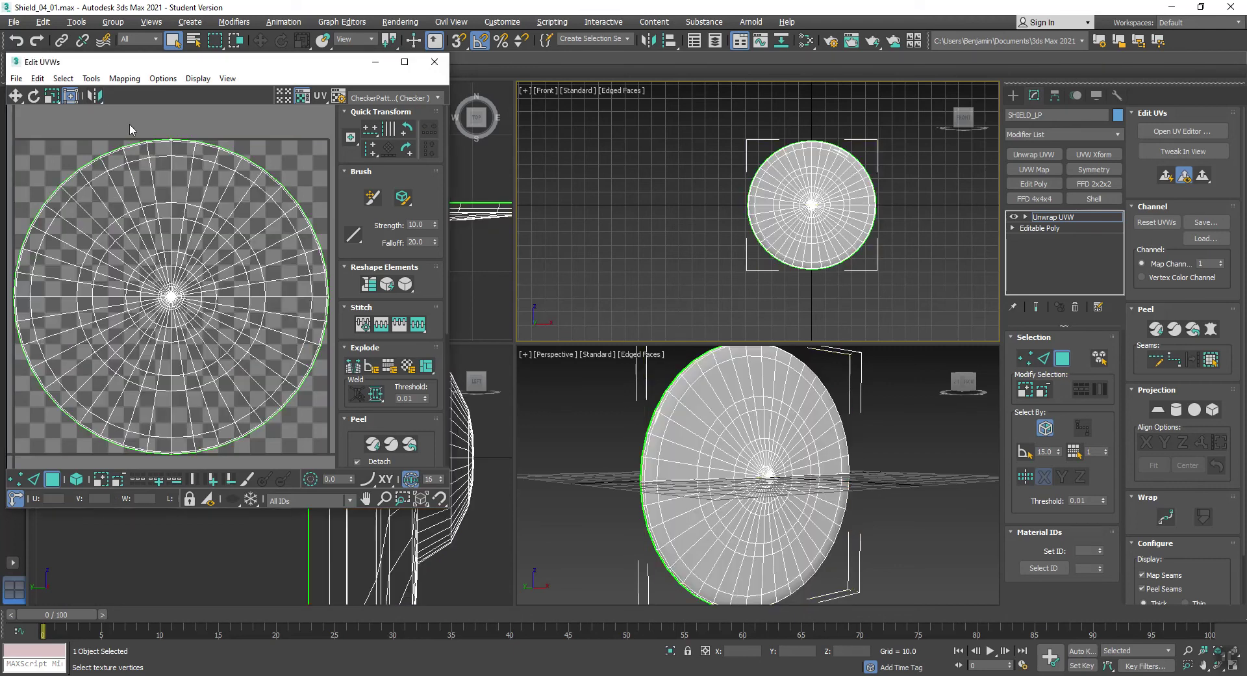
pyautogui.moveTo(129, 122); pyautogui.dragTo(192, 249)
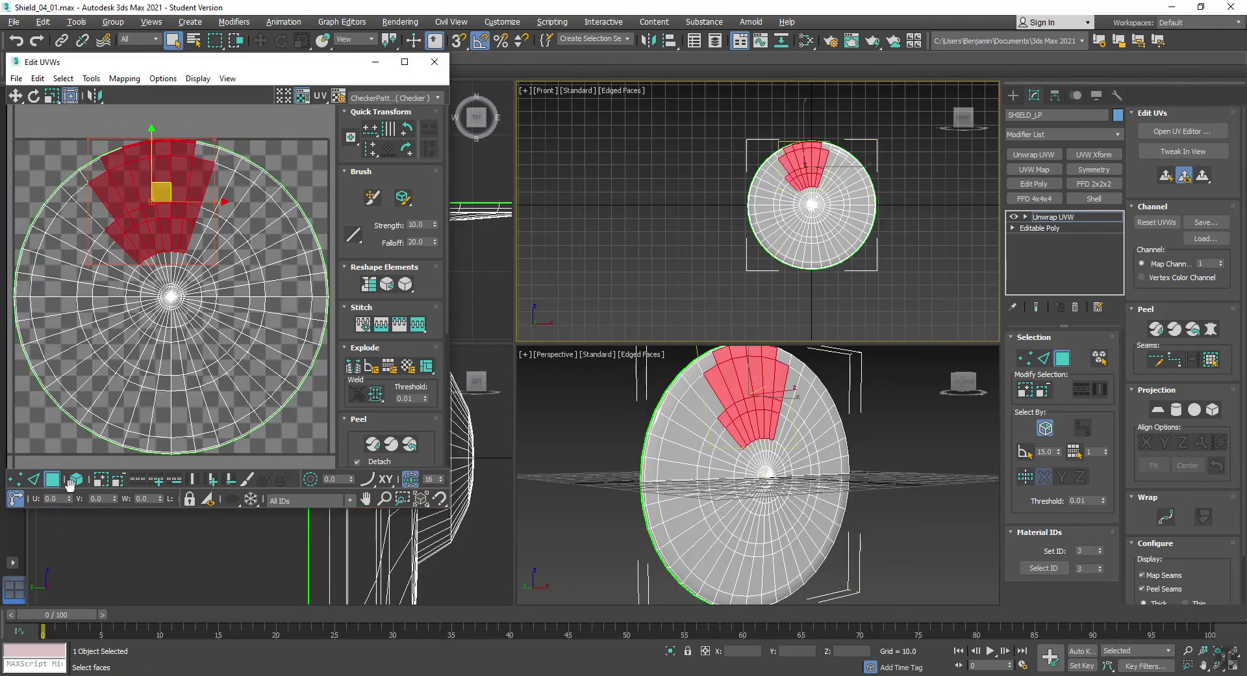
pyautogui.click(61, 450)
pyautogui.scroll(-3, 60, 429)
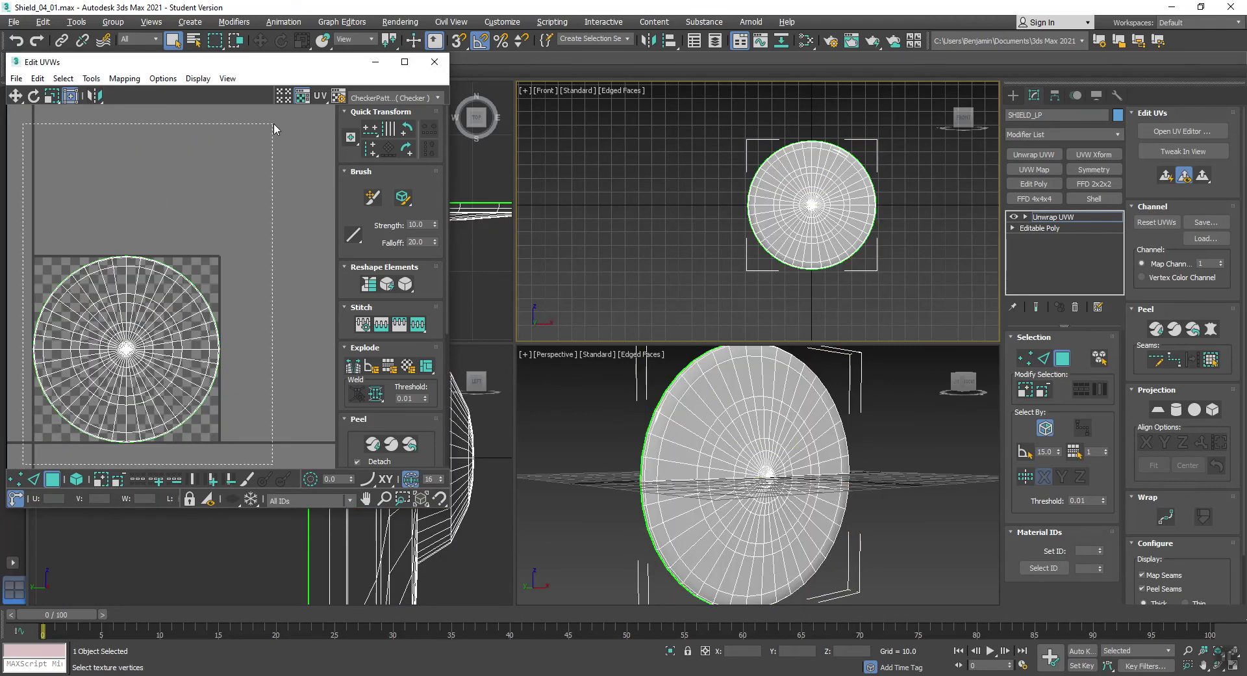
pyautogui.hotkey('ctrl', 'a')
# Step: Relax all the UVs with Tools > Relax, starting then stopping the relaxation
pyautogui.click(91, 79)
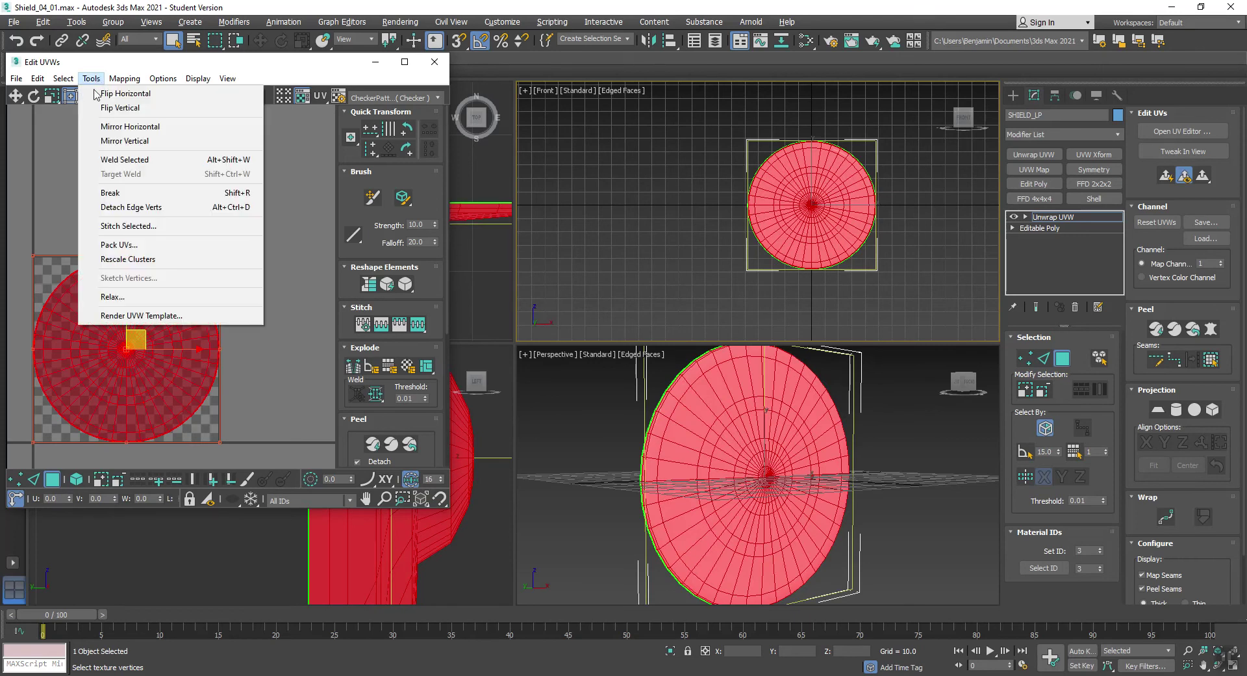
pyautogui.click(113, 296)
pyautogui.click(154, 173)
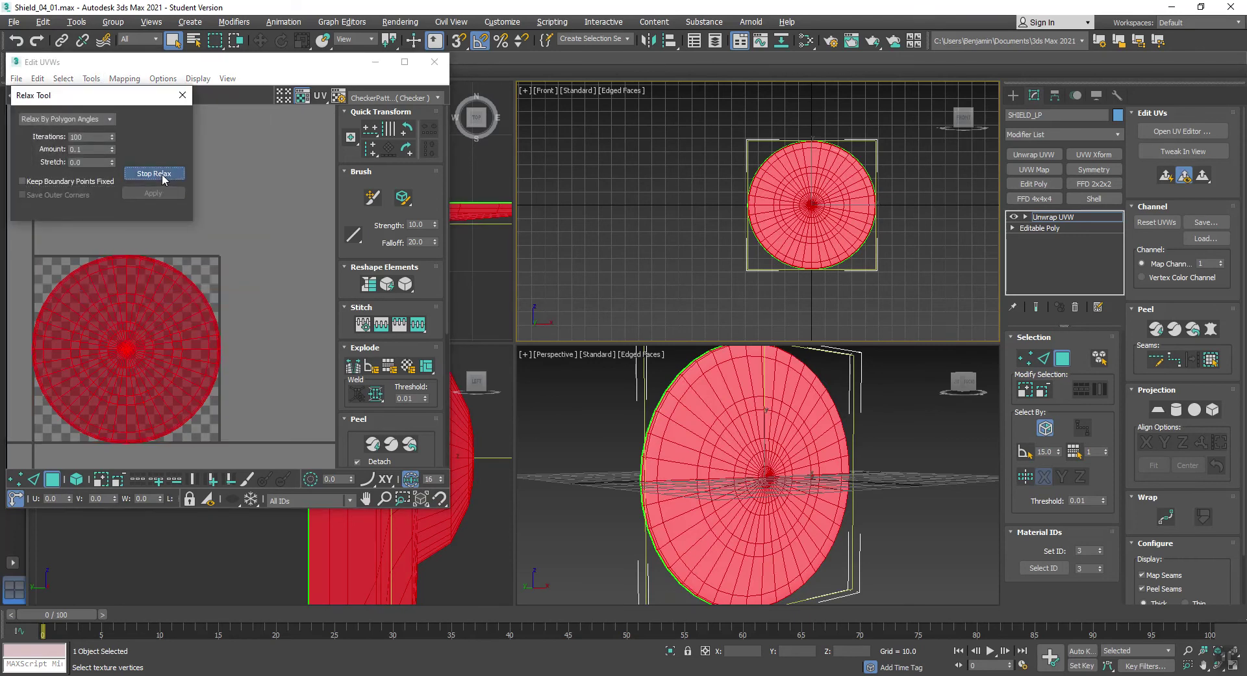
pyautogui.click(163, 174)
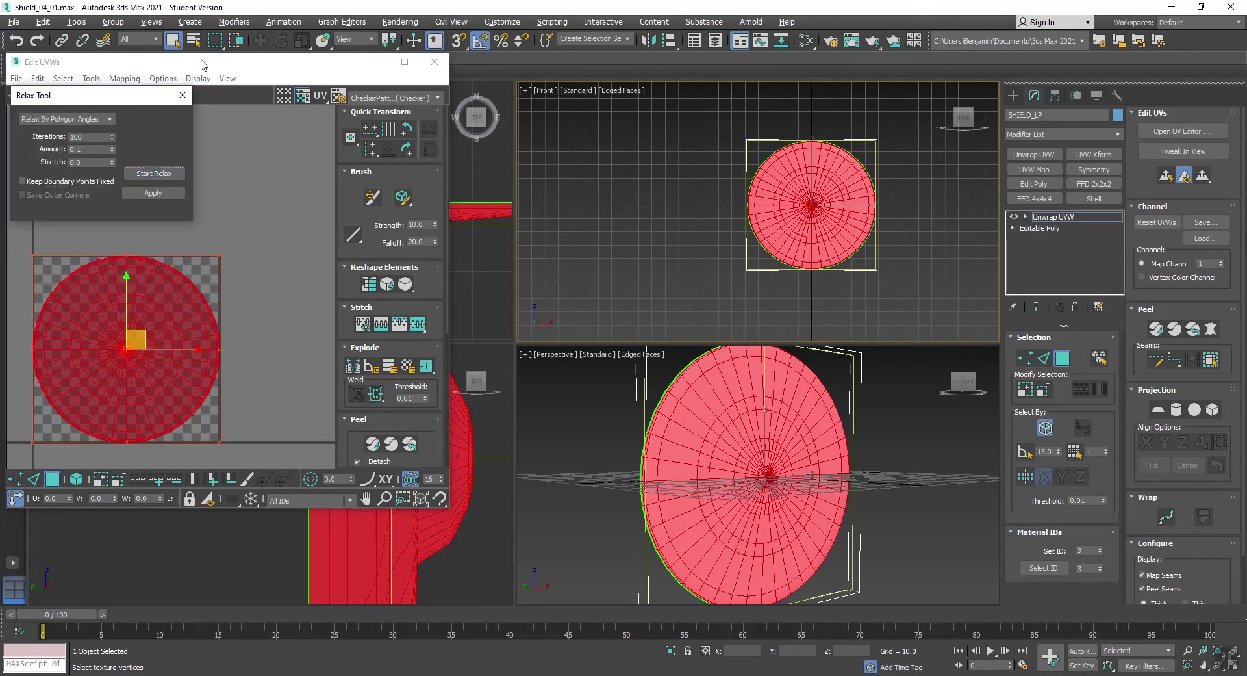
pyautogui.click(183, 94)
# Step: Scale the UV circle down into the 0–1 tile, deselect, and close Edit UVWs
pyautogui.click(405, 62)
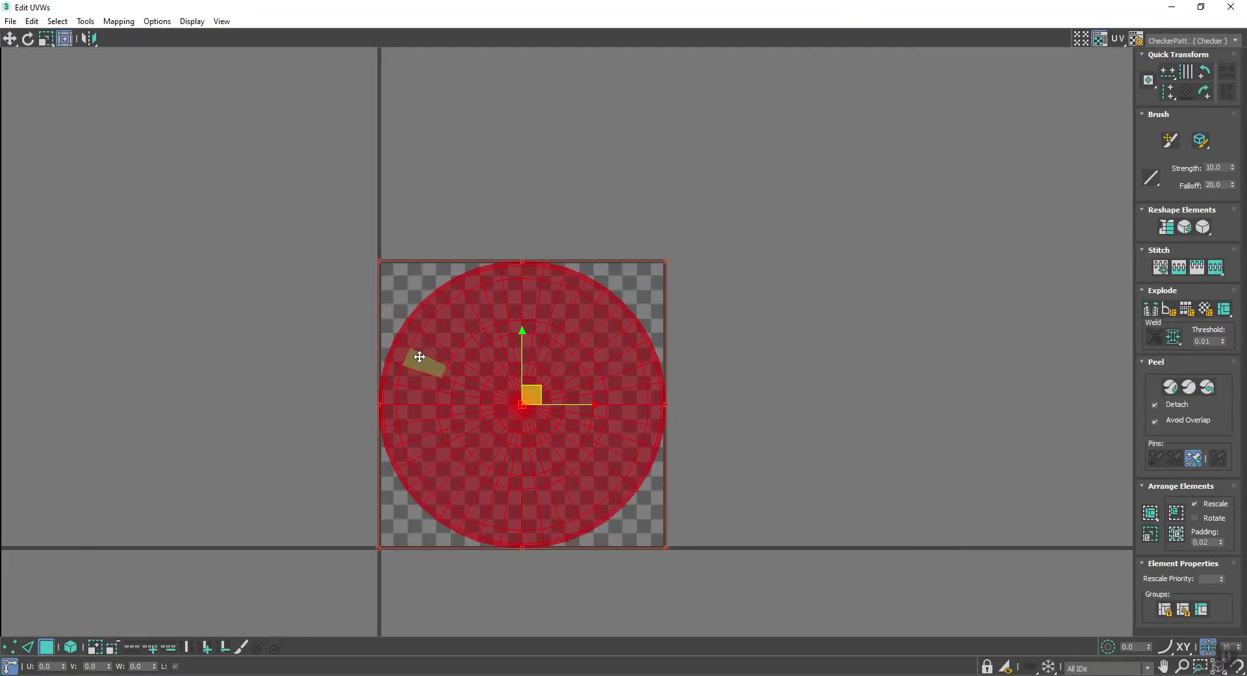
pyautogui.scroll(2, 465, 388)
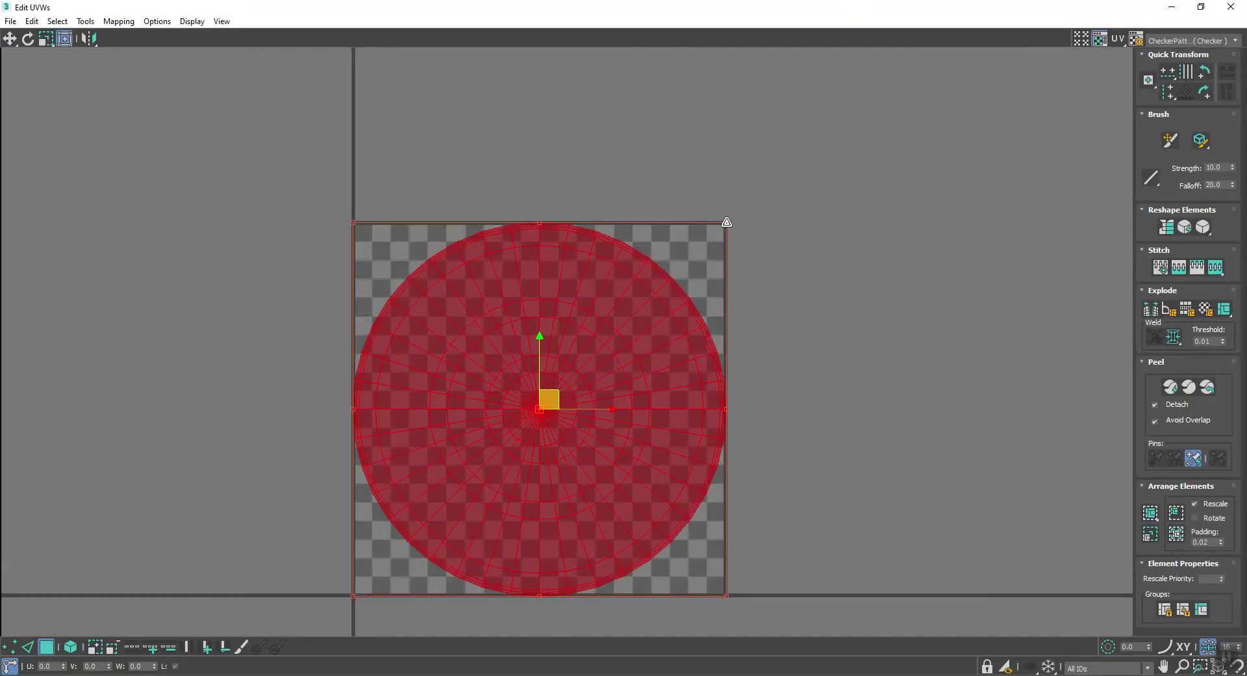
pyautogui.moveTo(725, 222); pyautogui.dragTo(719, 231)
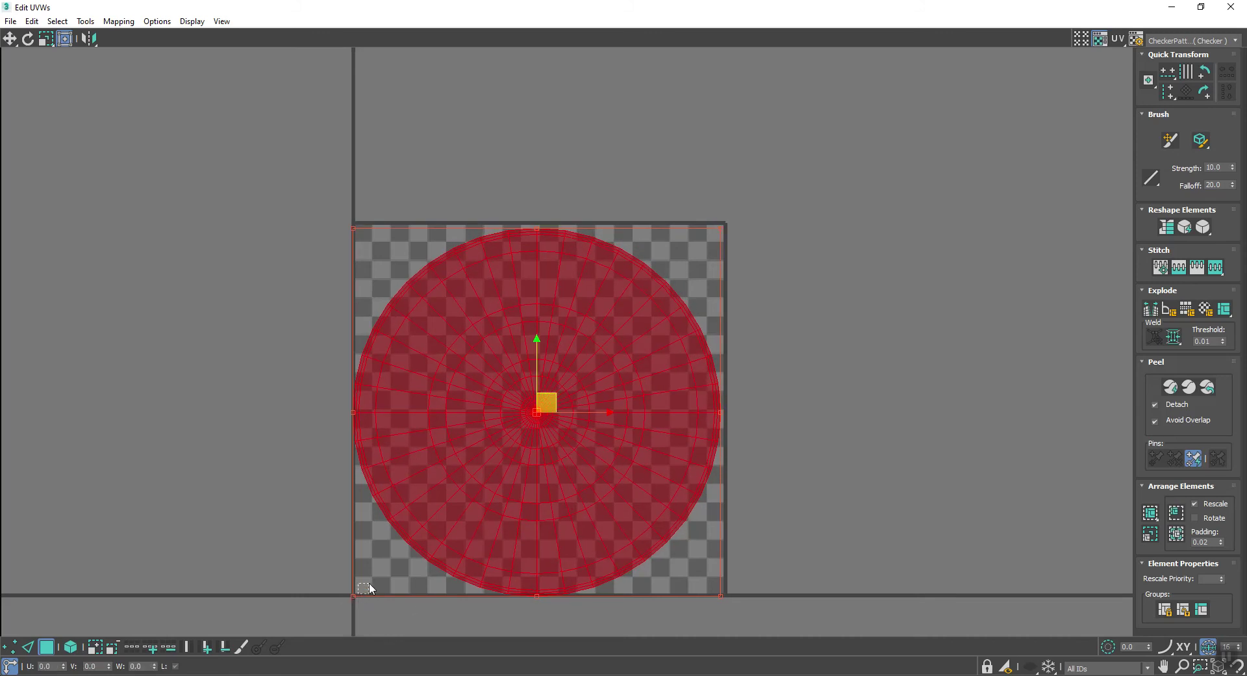
pyautogui.moveTo(354, 595); pyautogui.dragTo(362, 589)
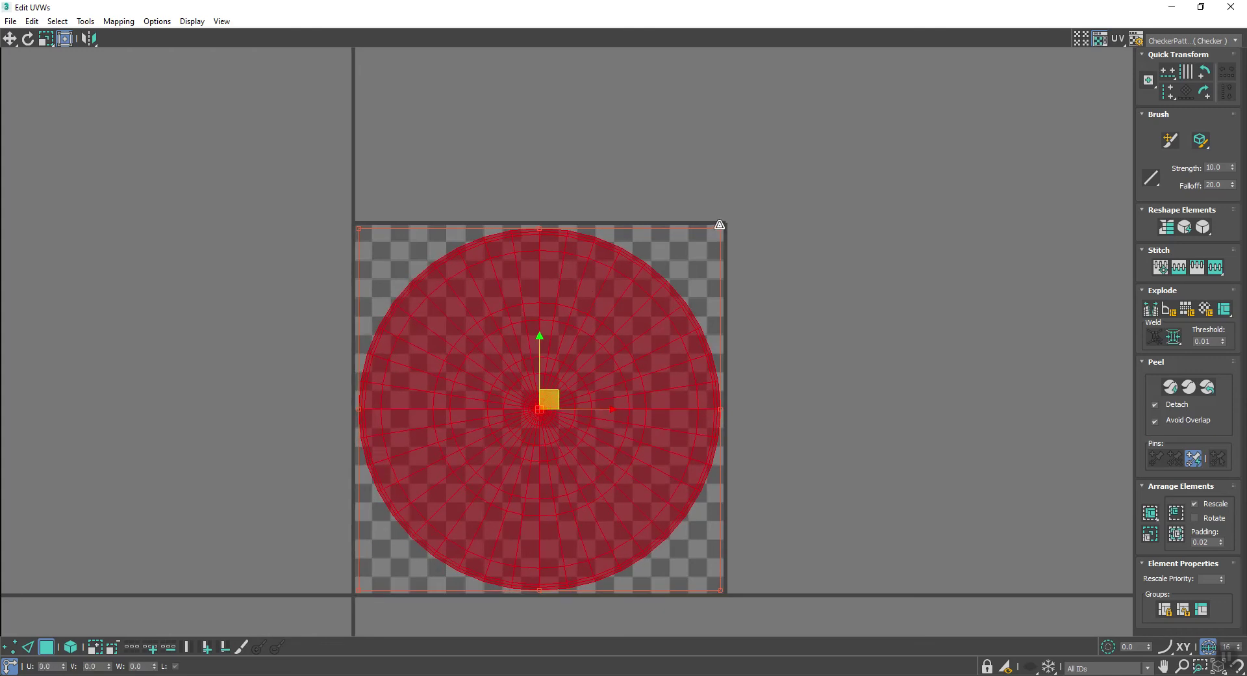
pyautogui.click(864, 192)
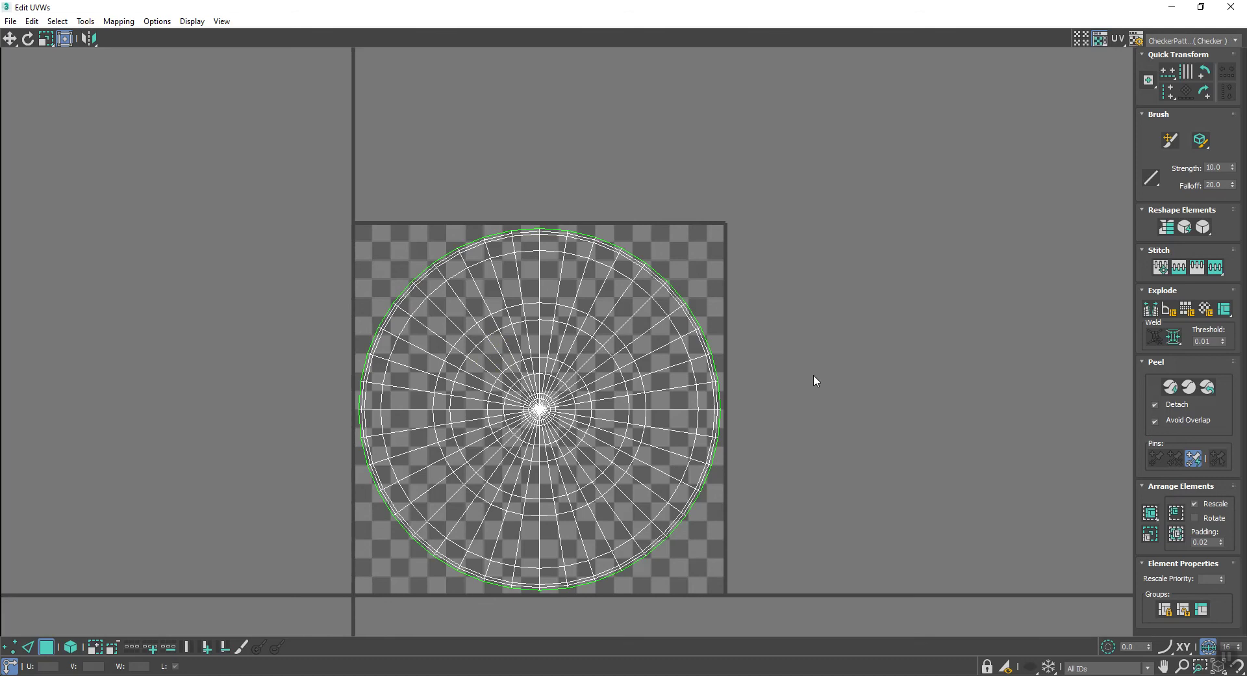
pyautogui.click(1228, 8)
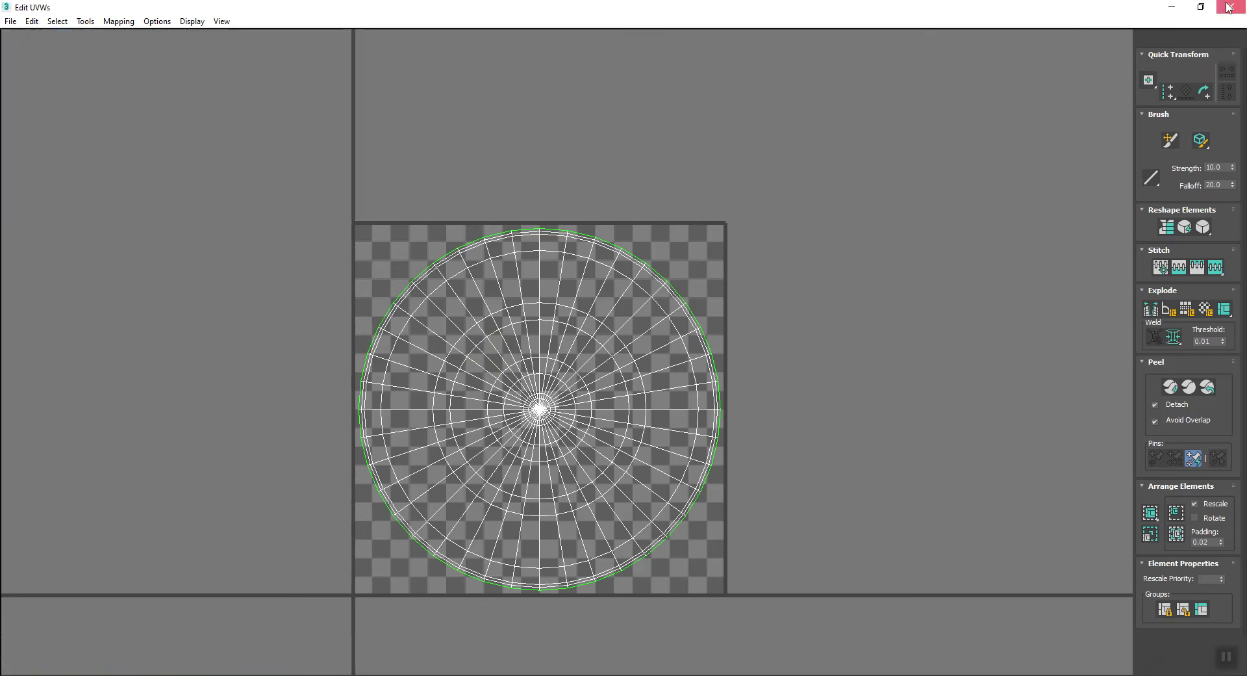
pyautogui.rightClick(810, 172)
# Step: Convert the shield to Editable Poly to bake the UVs, then maximize and orbit Perspective
pyautogui.moveTo(840, 304)
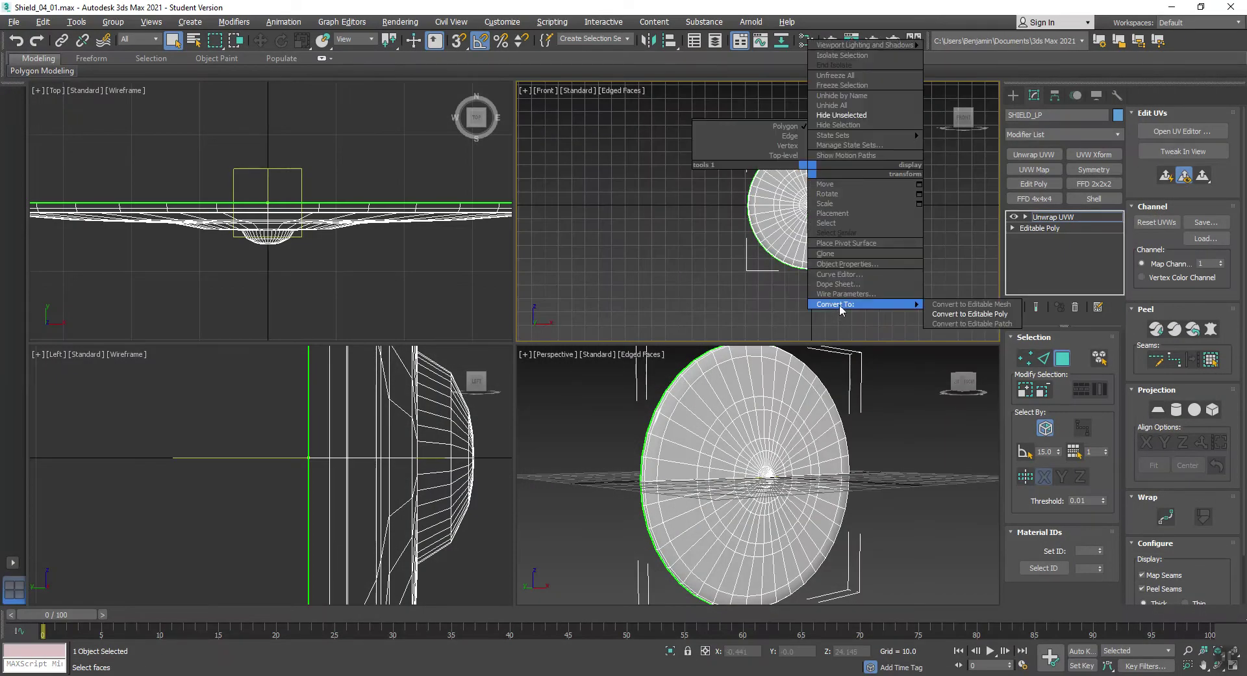
pyautogui.click(977, 316)
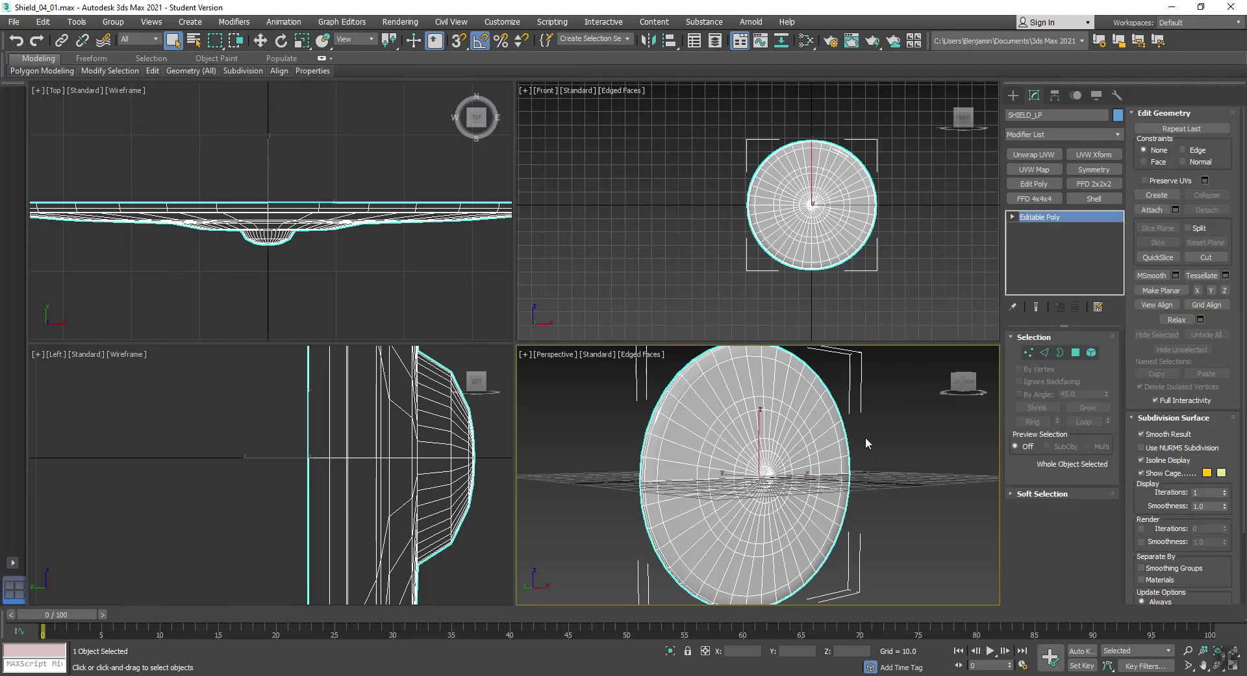
pyautogui.hotkey('alt', 'w')
pyautogui.moveTo(434, 307); pyautogui.dragTo(389, 318)
pyautogui.press('Escape')
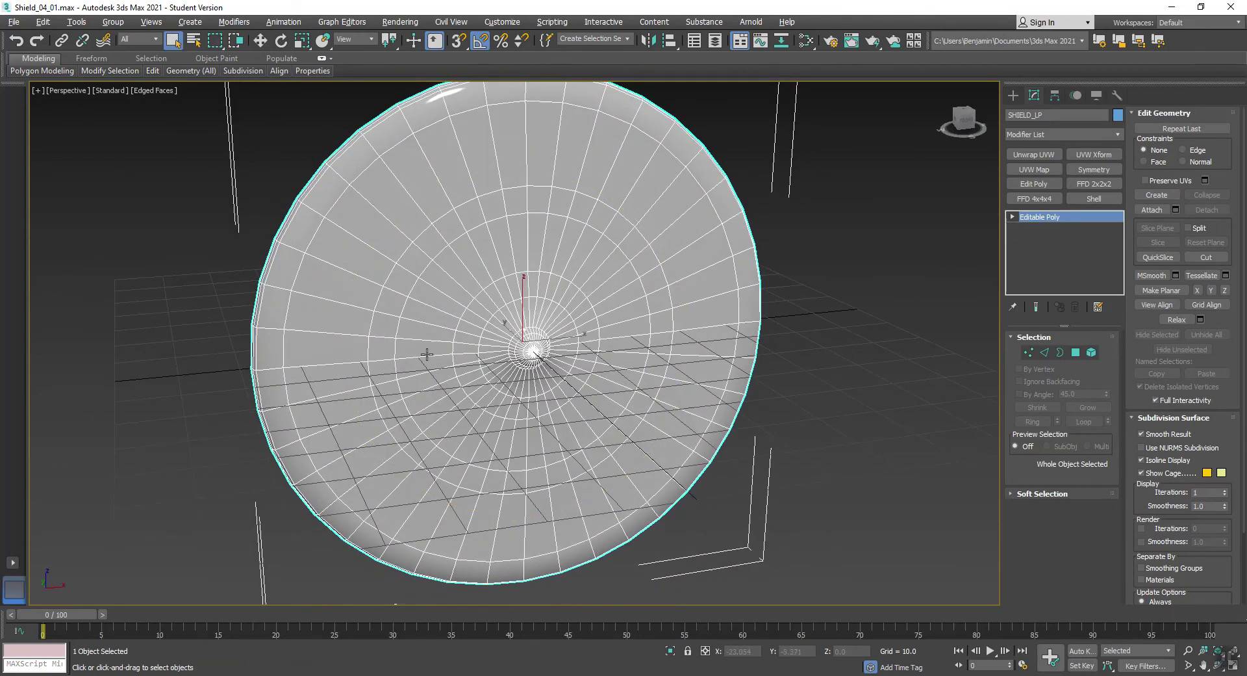
pyautogui.keyDown('alt'); pyautogui.moveTo(426, 353); pyautogui.dragTo(601, 321, button='middle'); pyautogui.keyUp('alt')
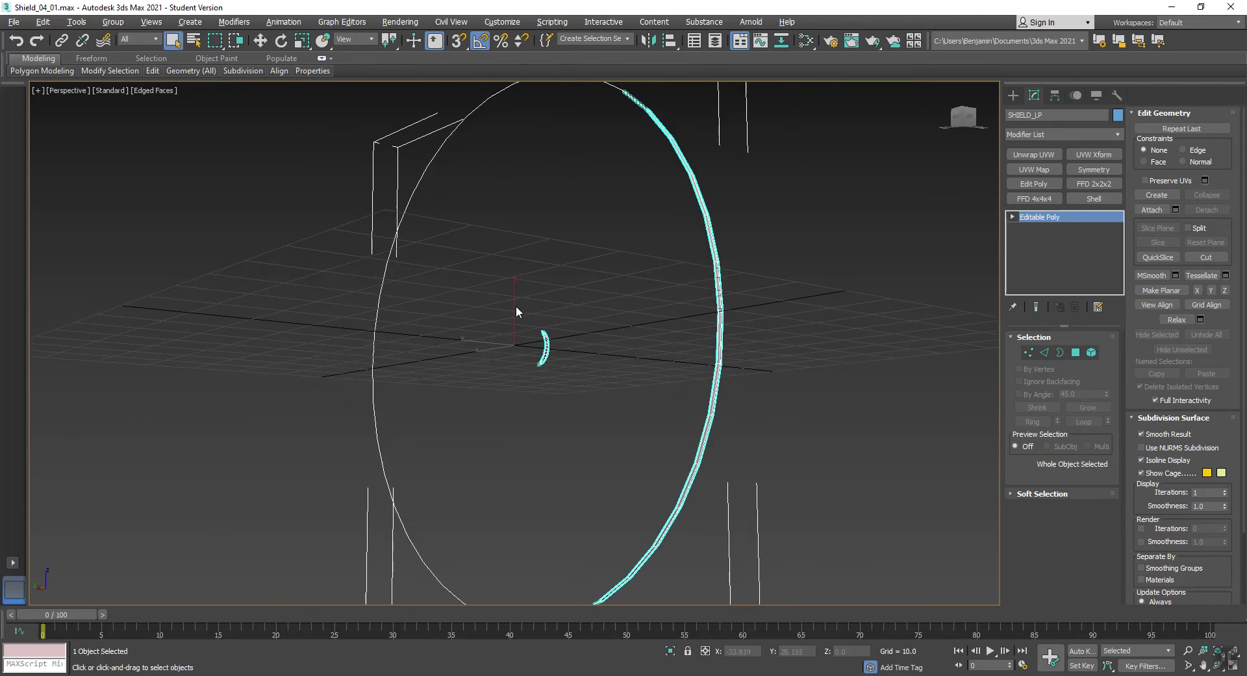
pyautogui.hotkey('ctrl', 'r')
pyautogui.moveTo(516, 305); pyautogui.dragTo(419, 364)
# Step: Add an Edit Poly modifier to the shield and export it selected as Shield_Mesh_LP into Roman_Shields
pyautogui.rightClick(866, 312)
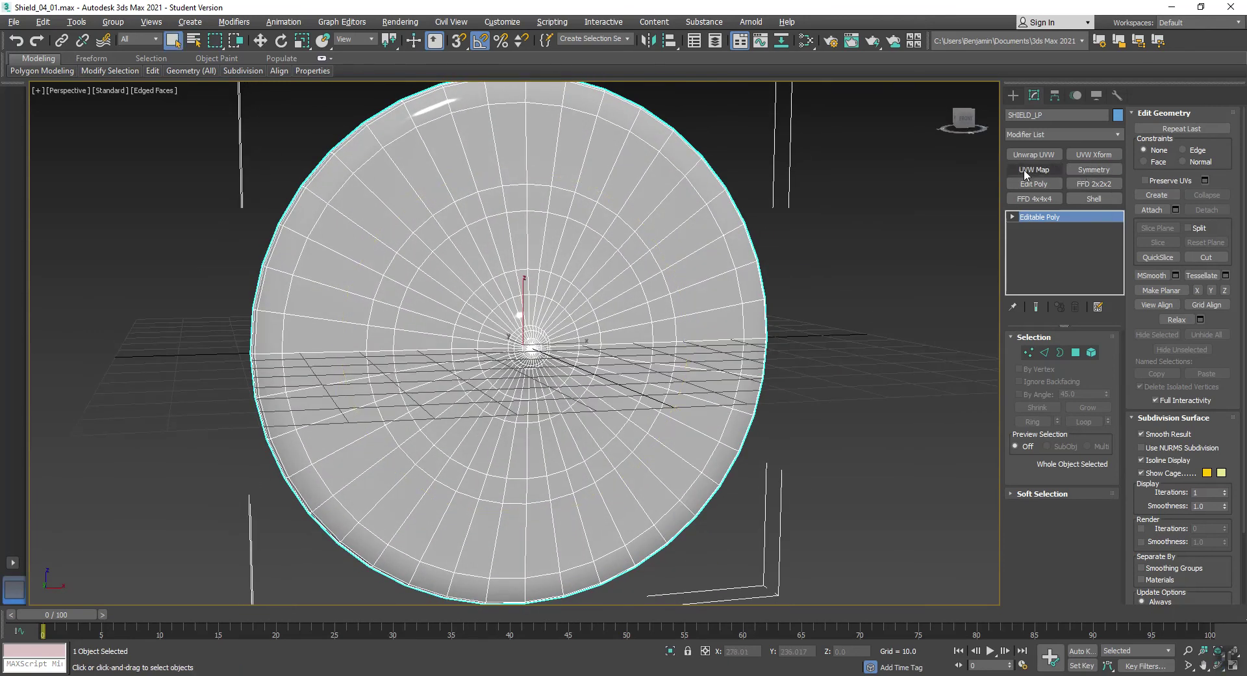
pyautogui.click(1033, 184)
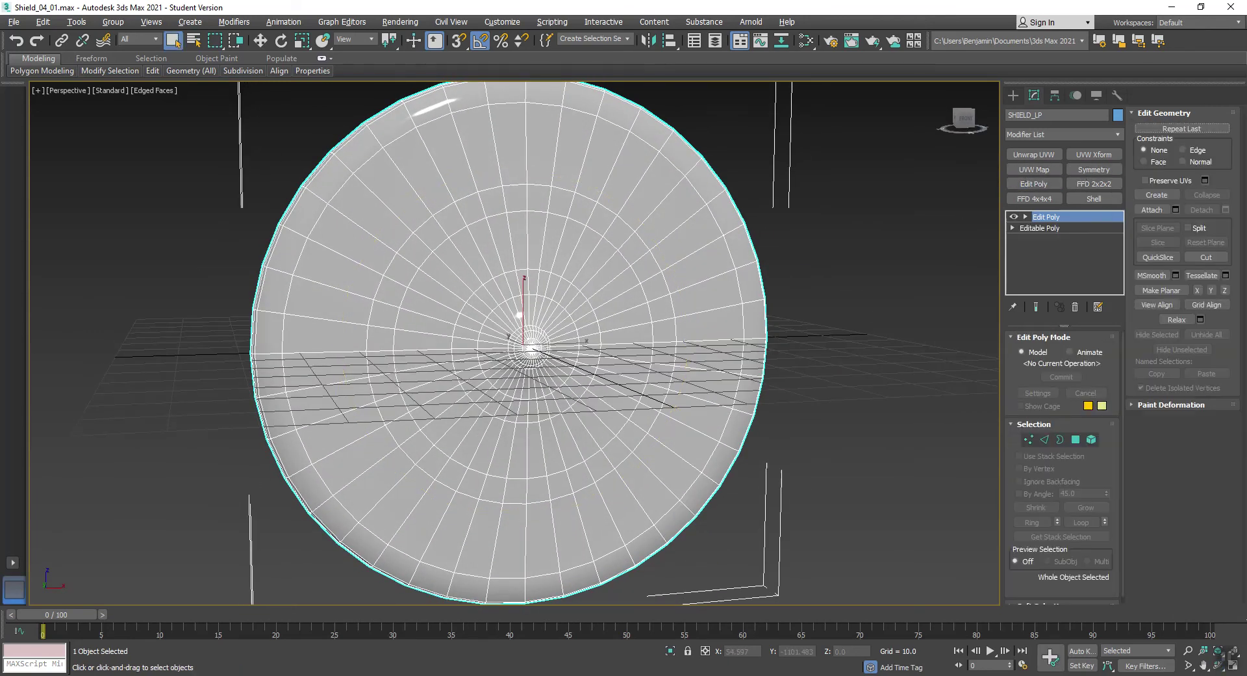
pyautogui.click(15, 22)
pyautogui.moveTo(57, 215)
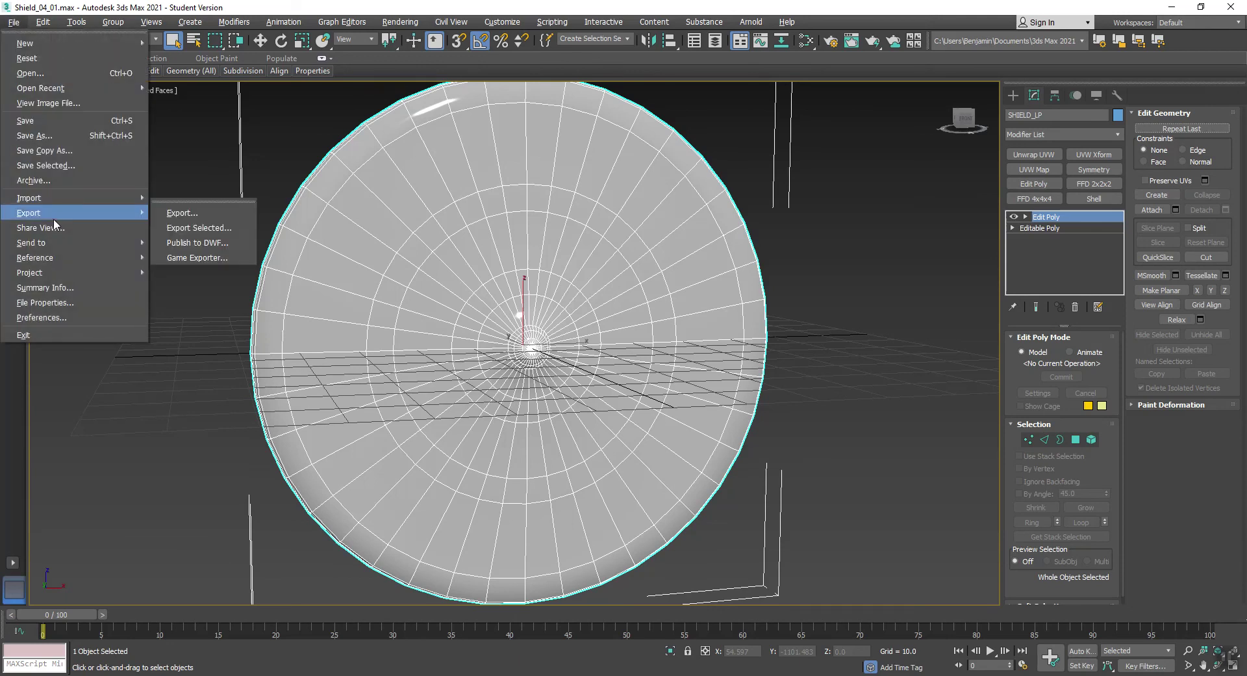
pyautogui.click(218, 228)
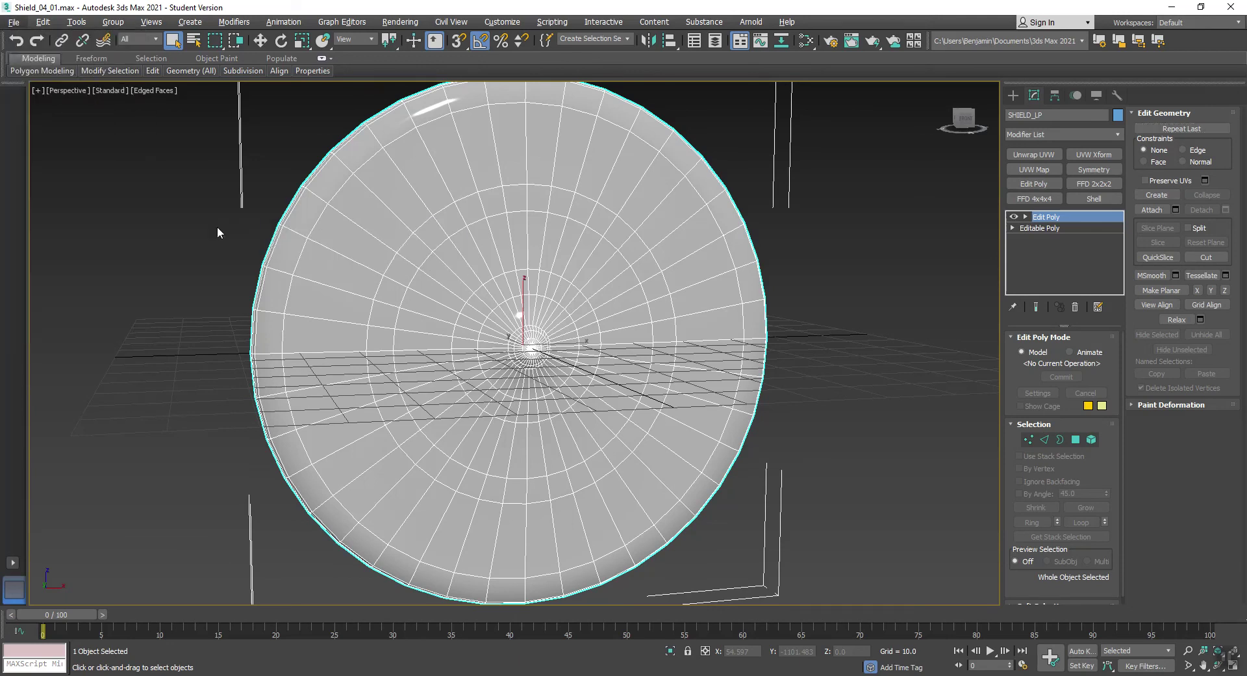
pyautogui.click(199, 46)
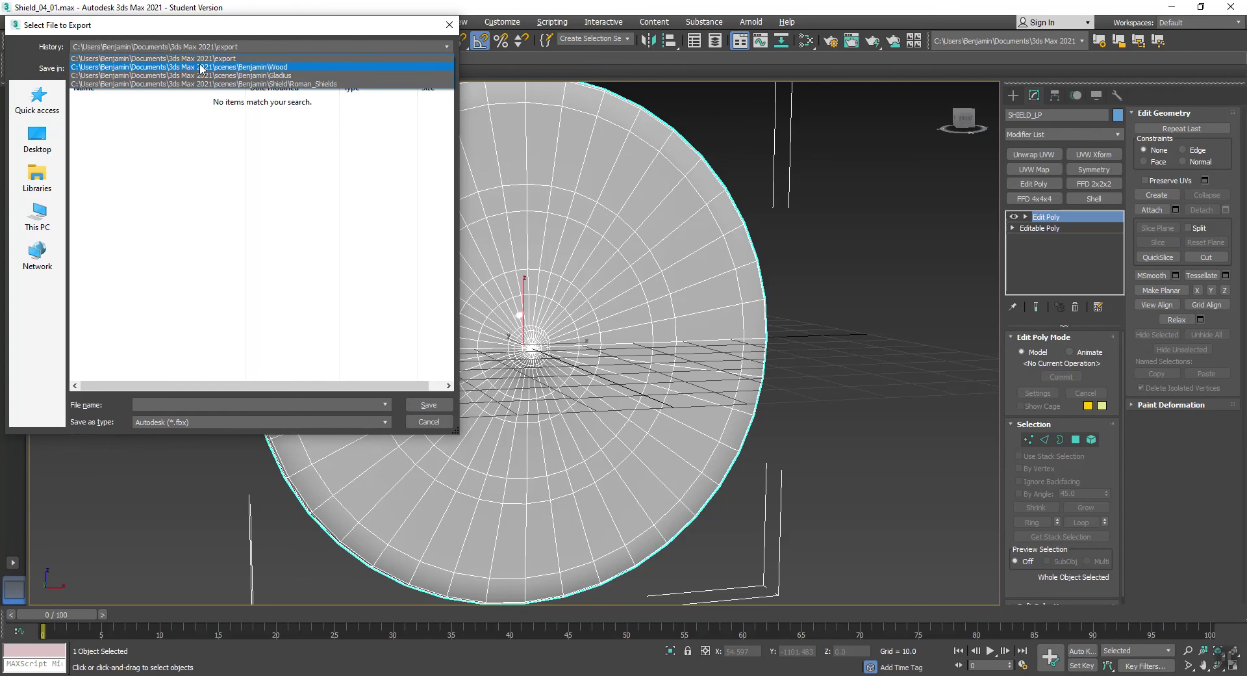
pyautogui.click(202, 72)
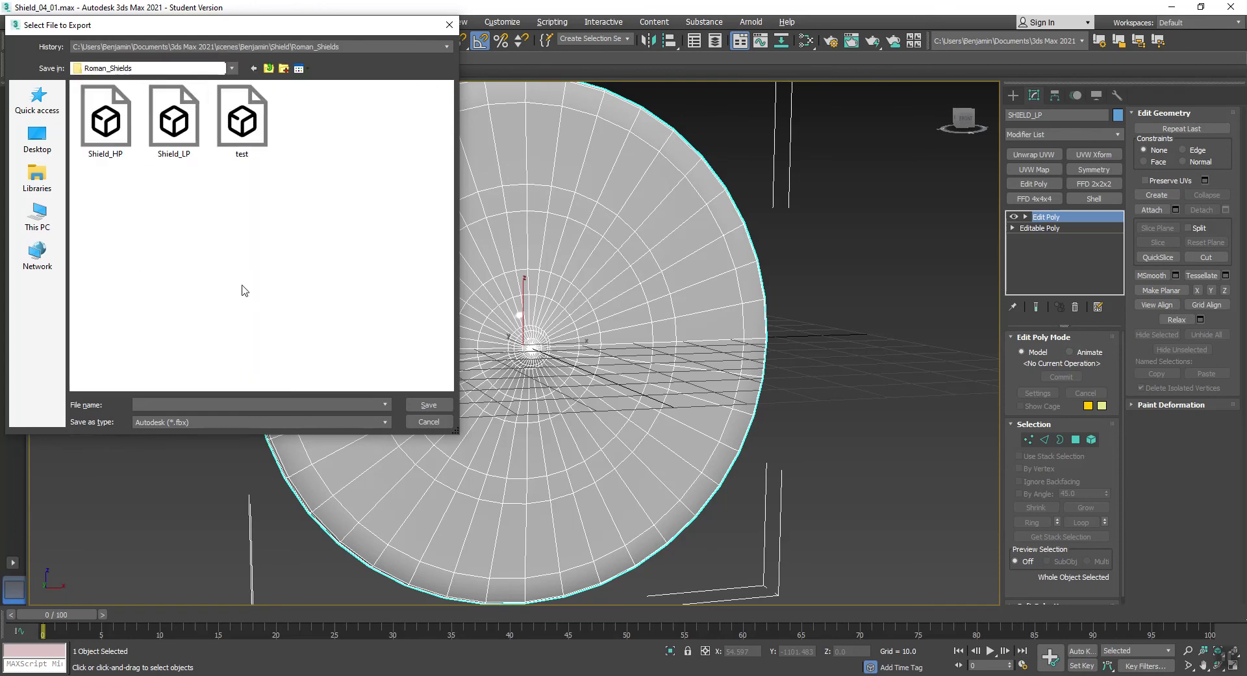
pyautogui.write('Shield_')
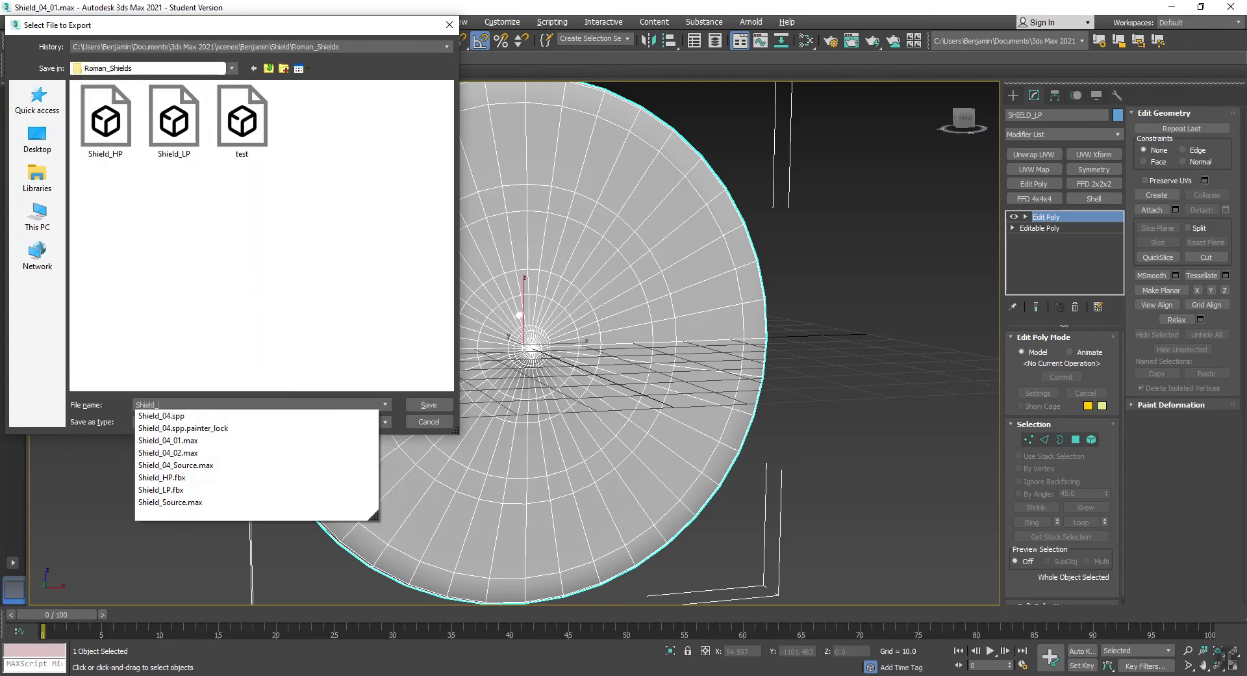
pyautogui.write('Mesh_LP')
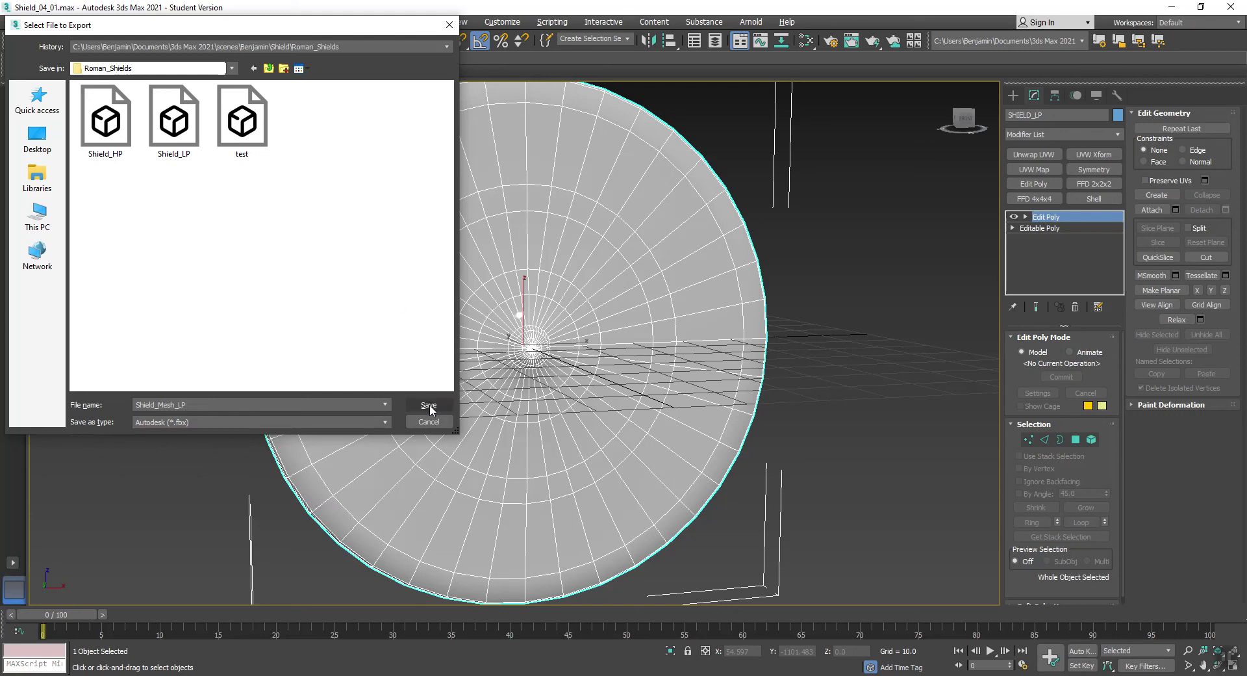
pyautogui.click(429, 404)
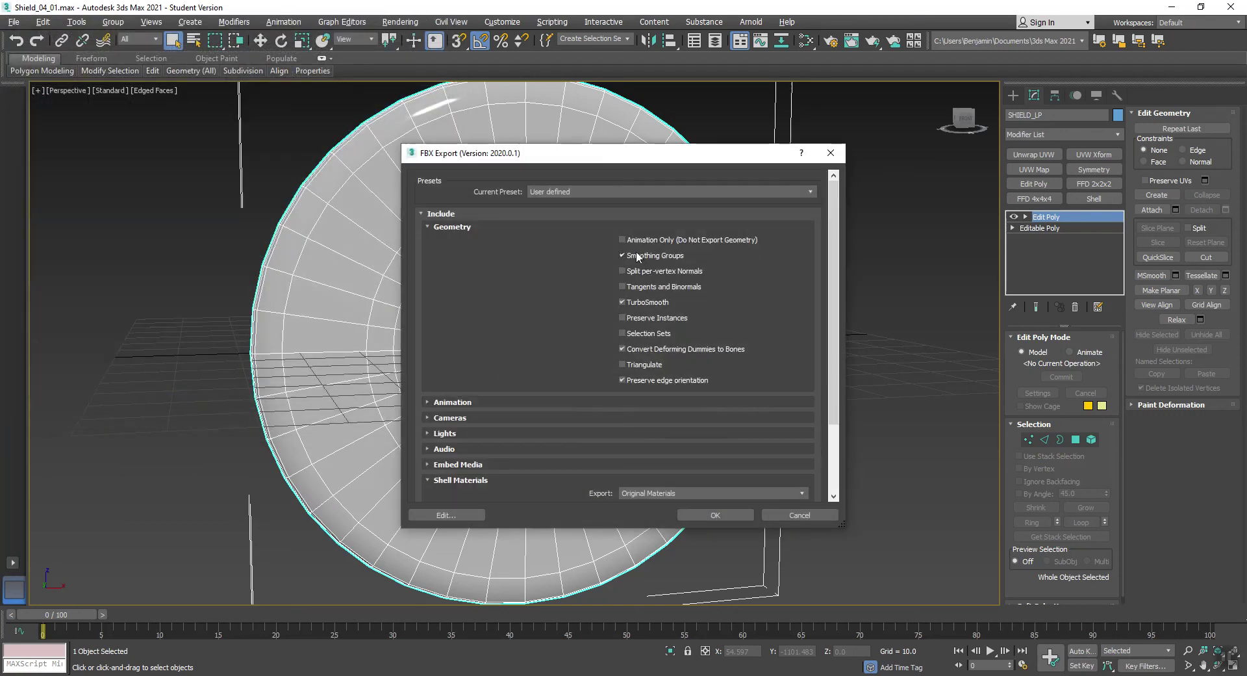
# Step: Export the FBX with the Autodesk Media & Entertainment preset and Smoothing Groups enabled
pyautogui.click(582, 190)
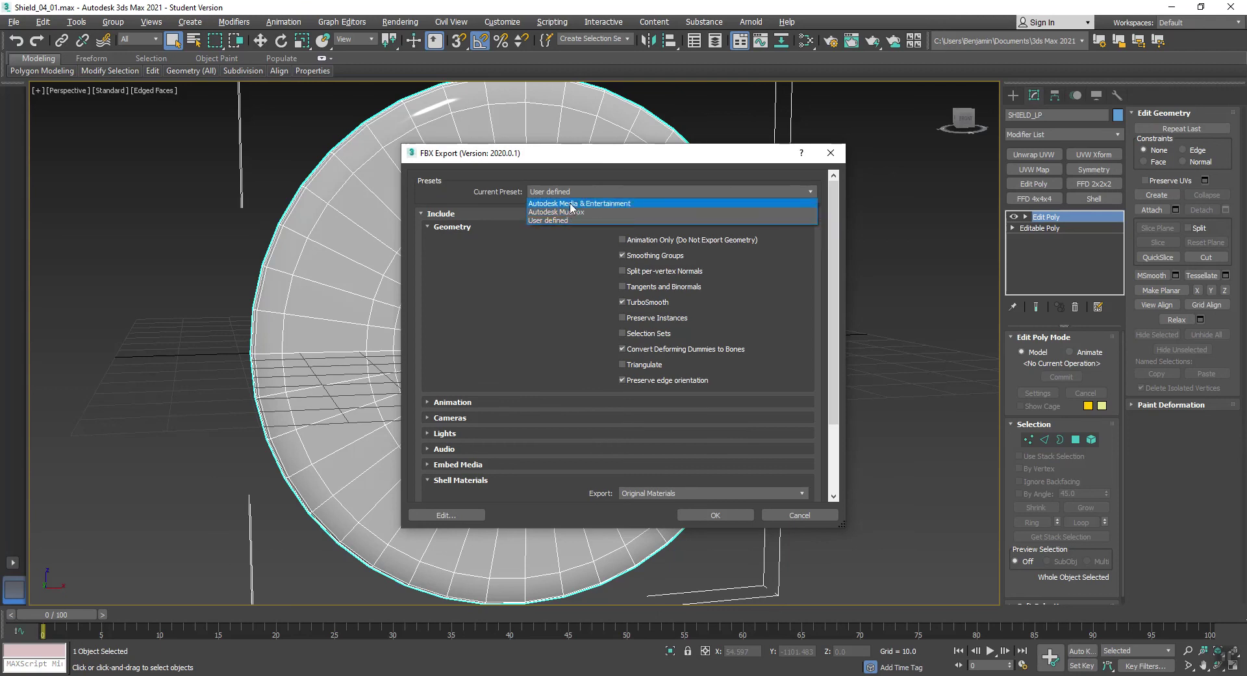
pyautogui.click(571, 204)
pyautogui.click(483, 229)
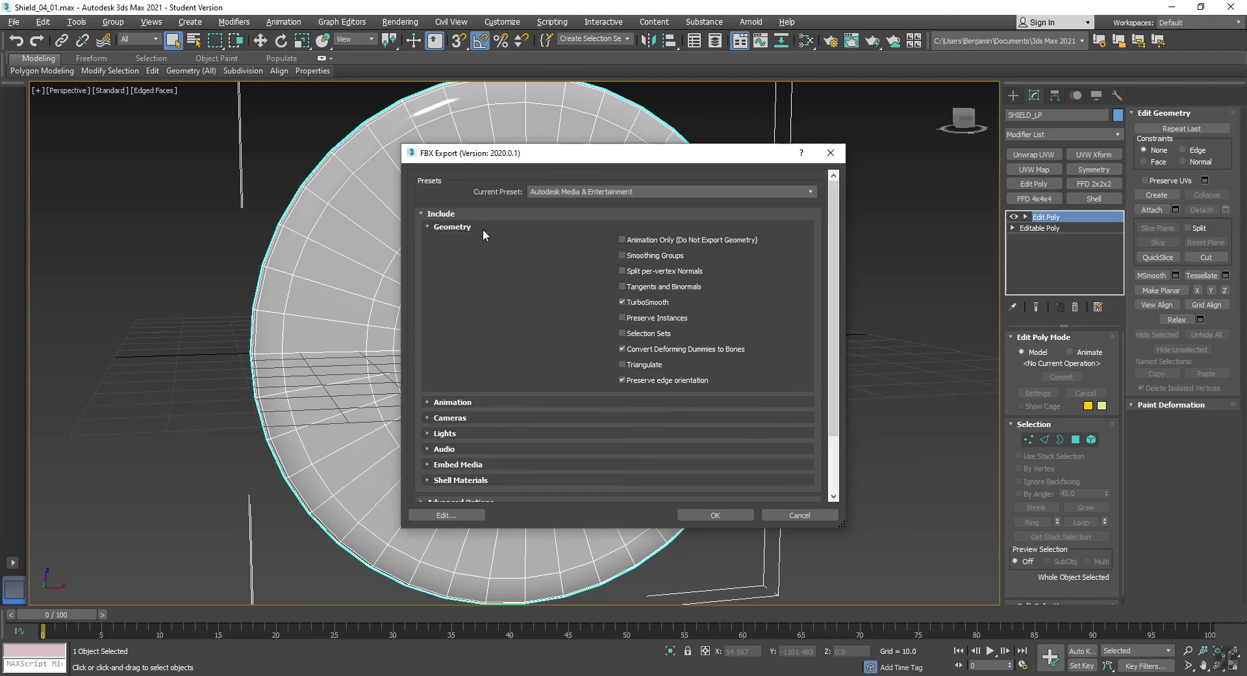
pyautogui.click(623, 257)
pyautogui.click(711, 515)
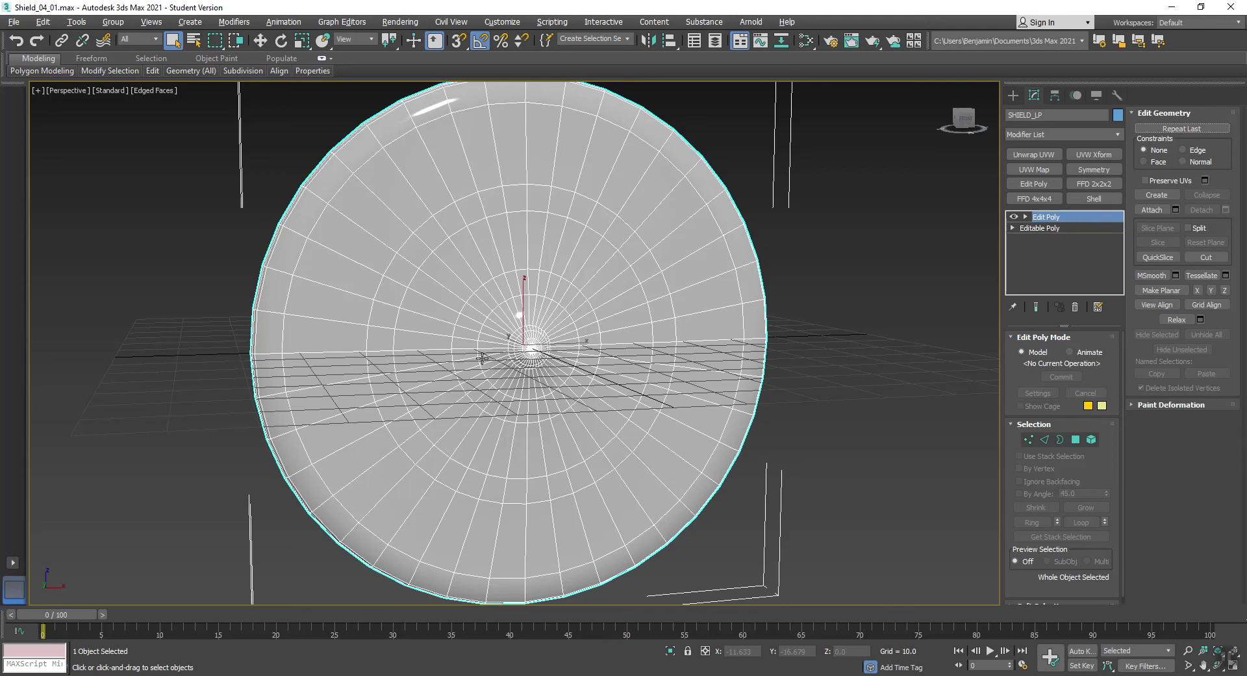
# Step: Unhide all hidden objects, bringing back the high-poly shield and backdrop plane
pyautogui.rightClick(648, 304)
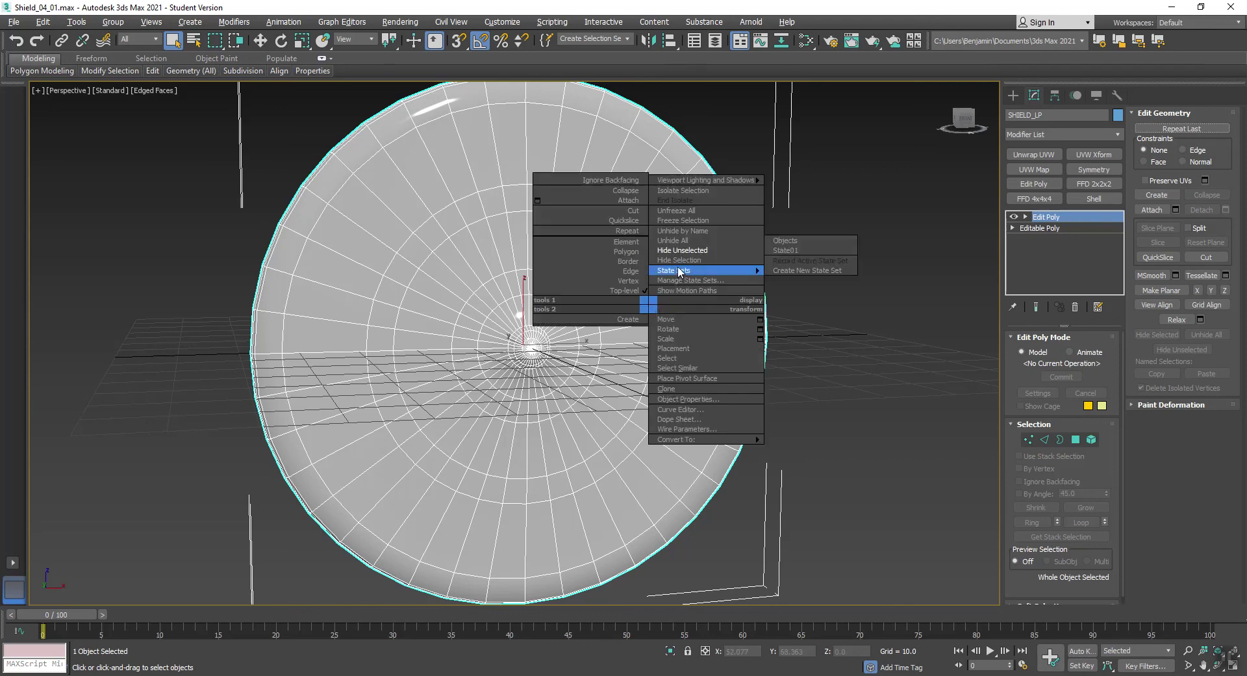
pyautogui.click(676, 241)
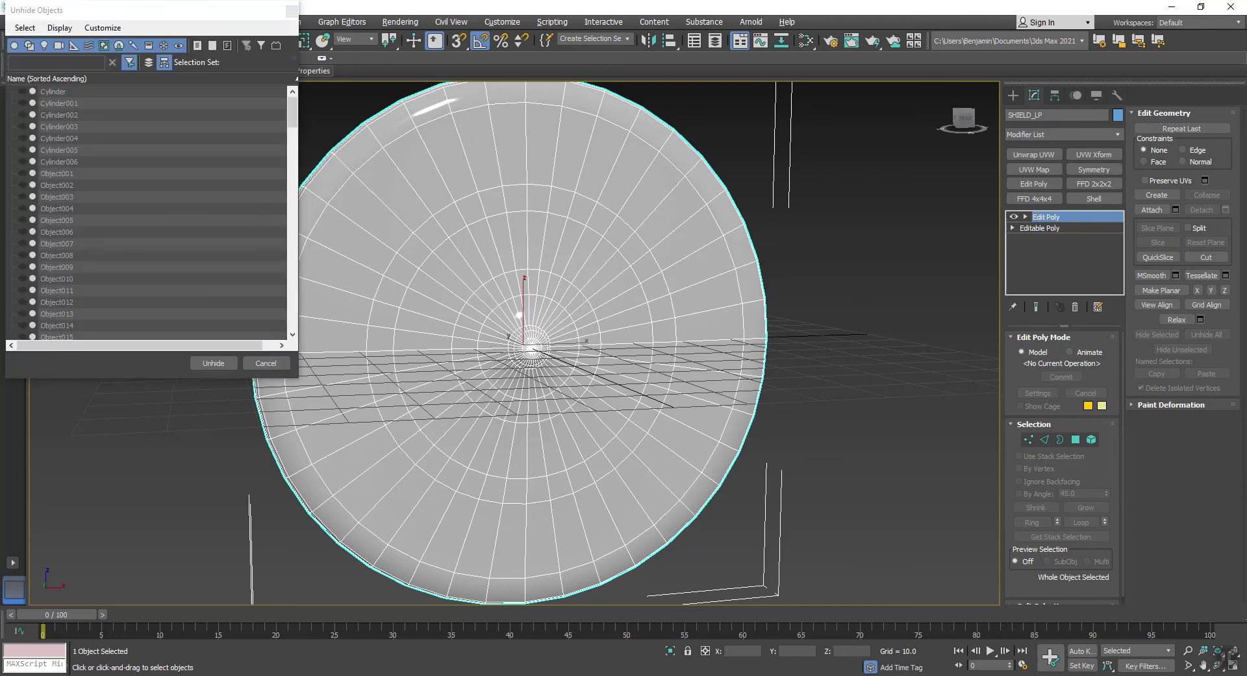
pyautogui.click(292, 11)
pyautogui.rightClick(866, 298)
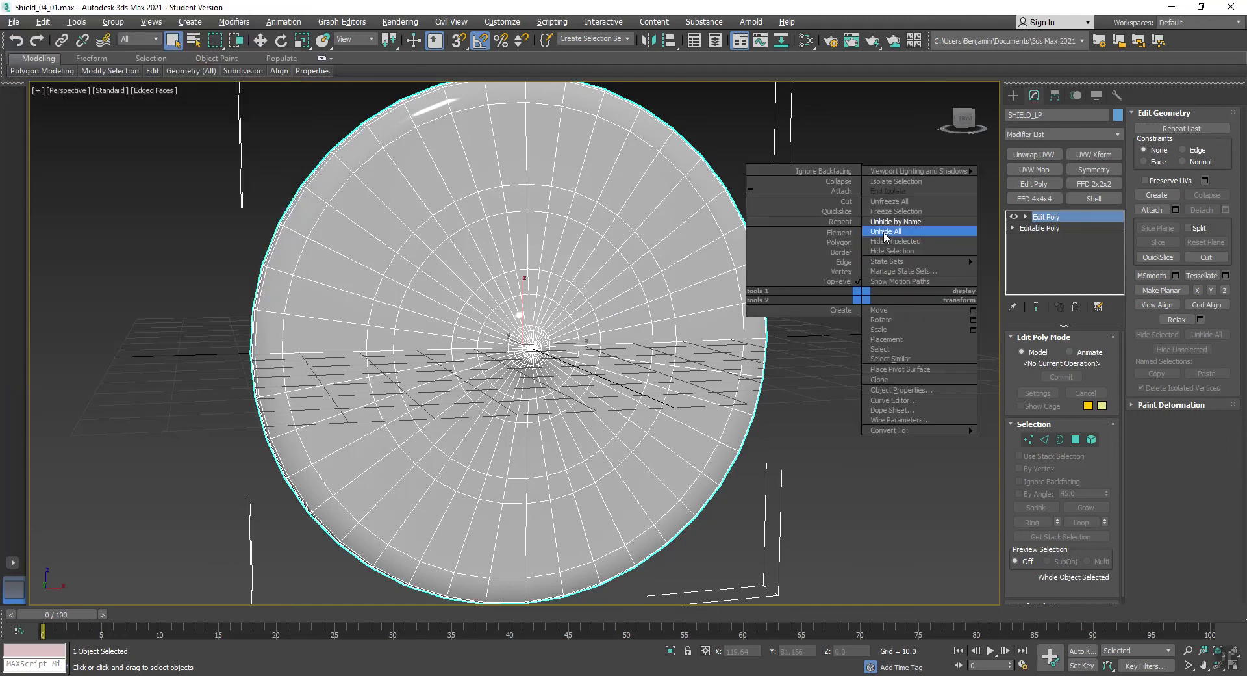
pyautogui.click(884, 235)
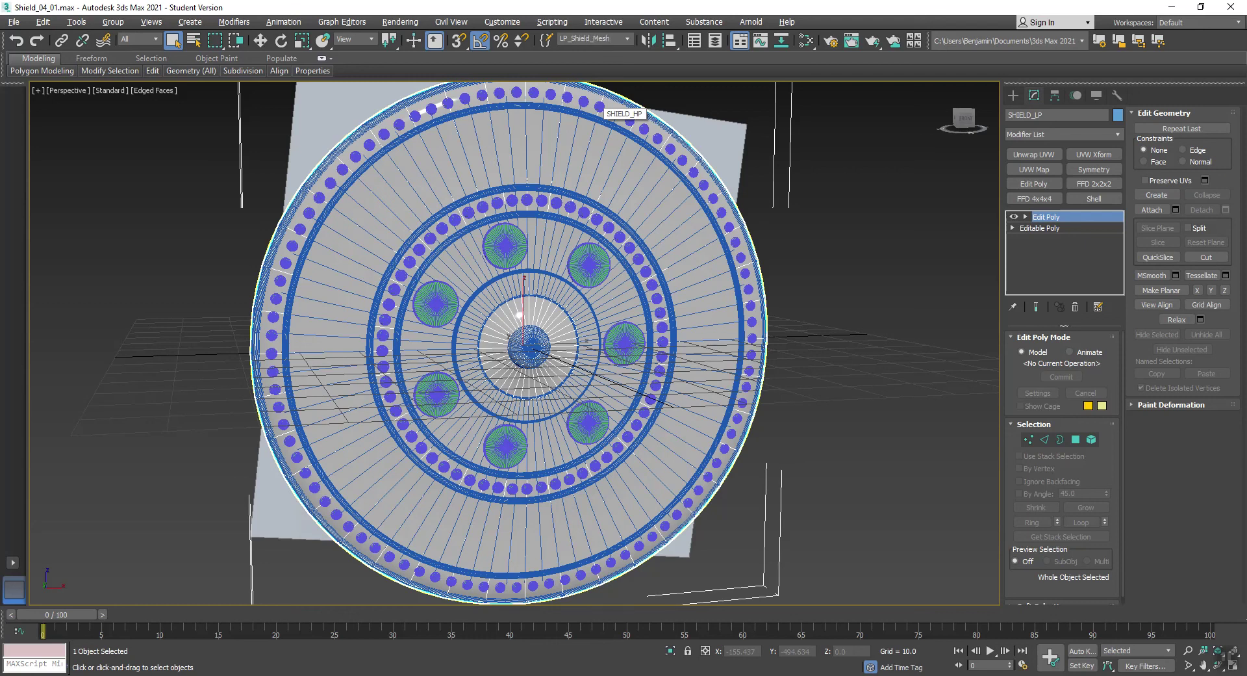
# Step: Hide the selected low-poly SHIELD_LP shield
pyautogui.rightClick(851, 132)
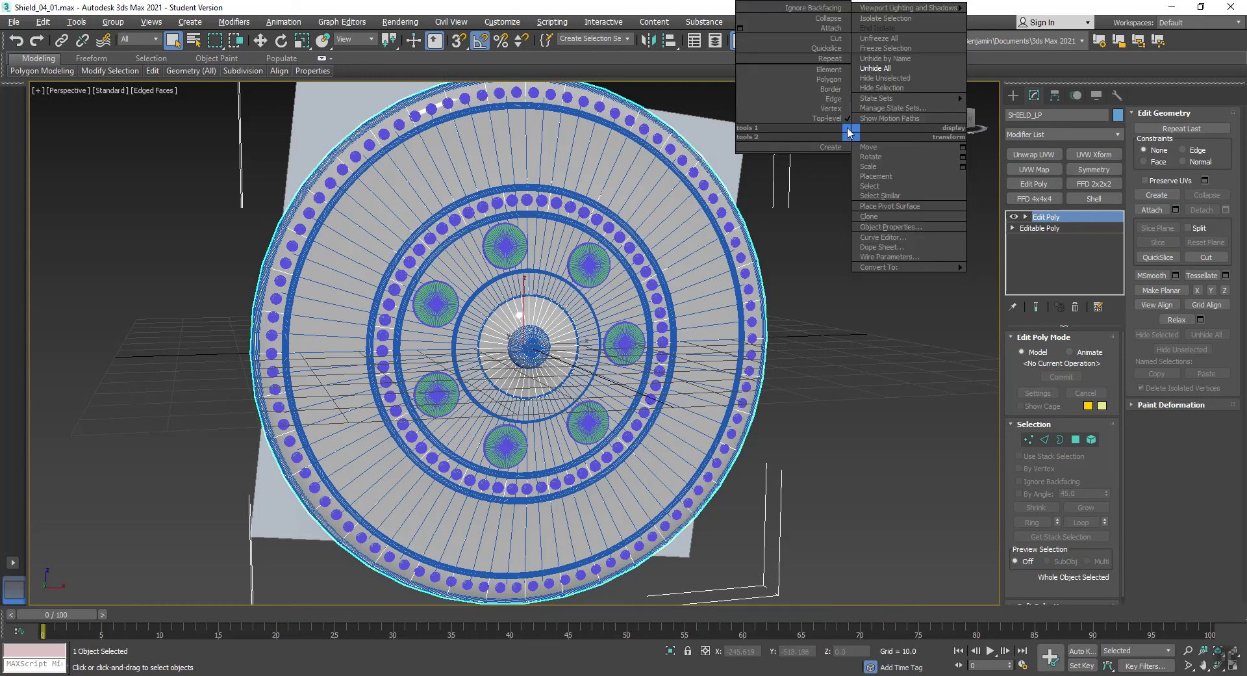
pyautogui.click(891, 87)
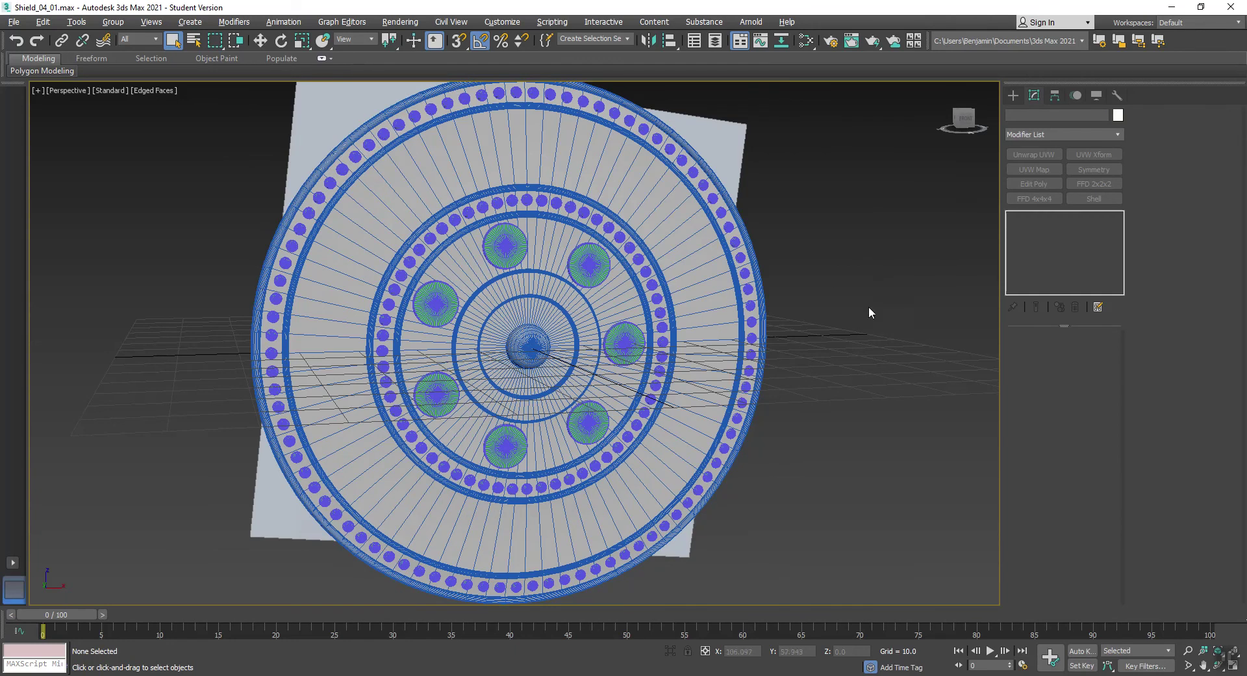
pyautogui.click(1226, 657)
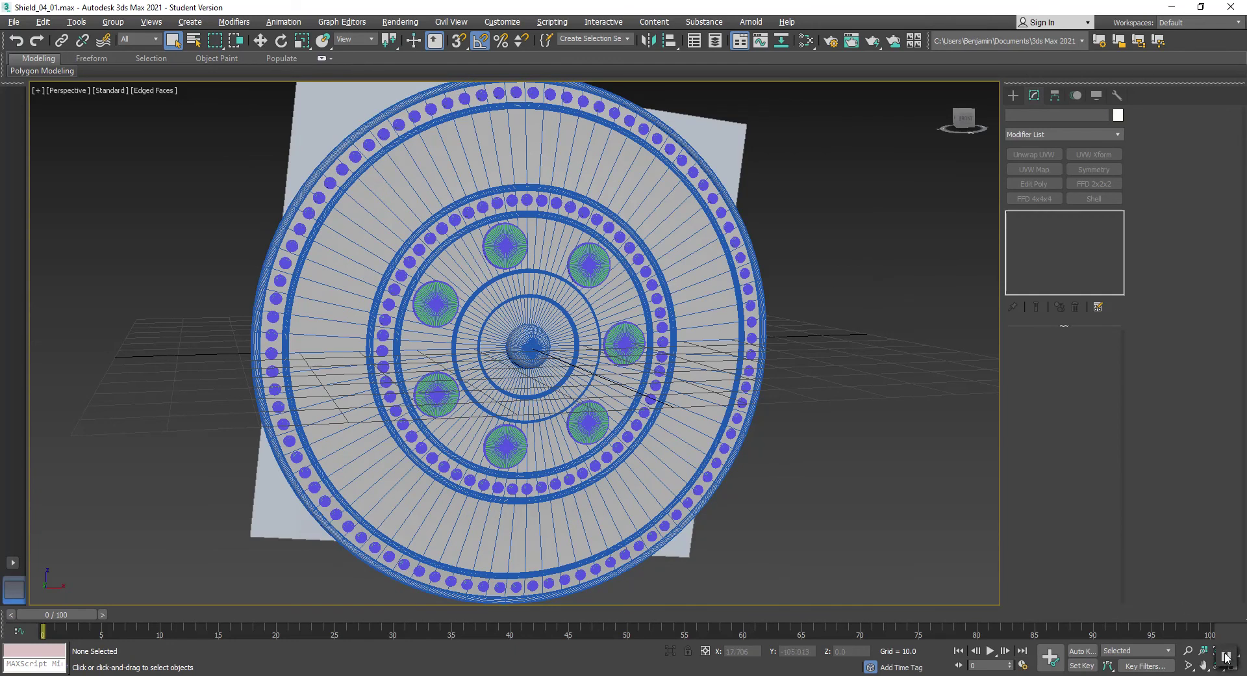